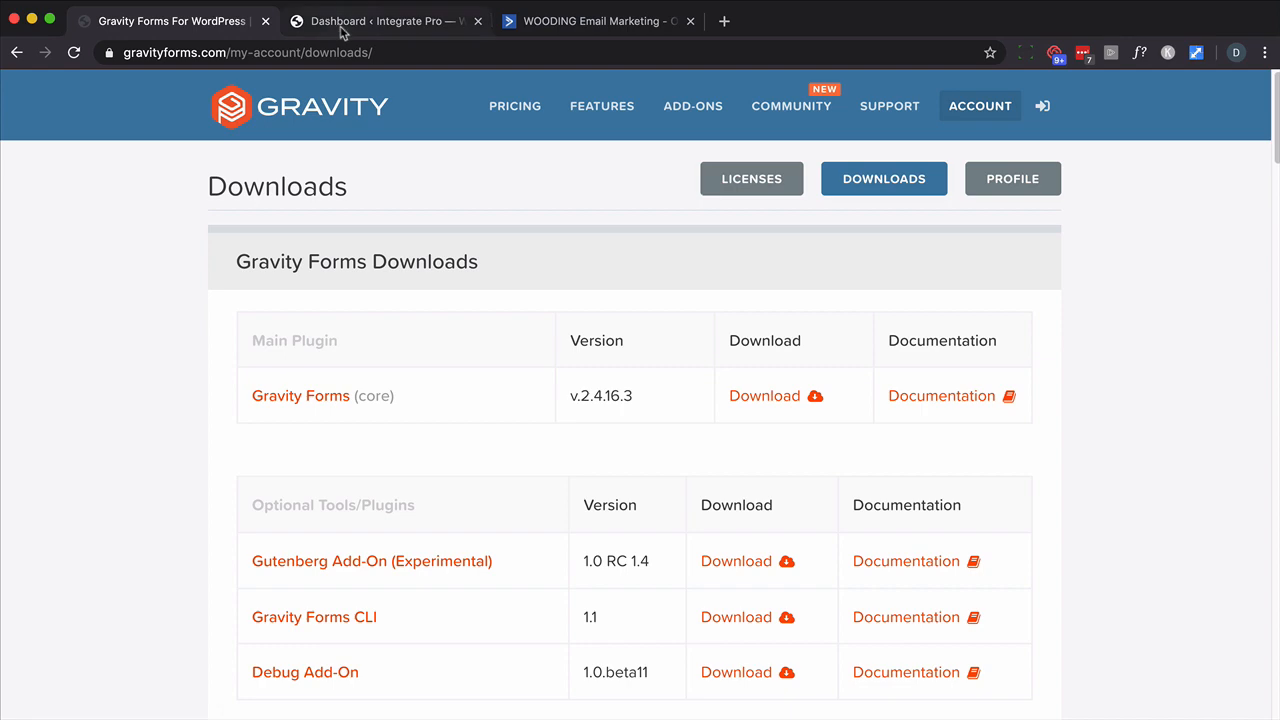
- Leave the Gravity Forms Downloads page listing v.2.4.16.3 and switch to the WordPress dashboard
click(340, 24)
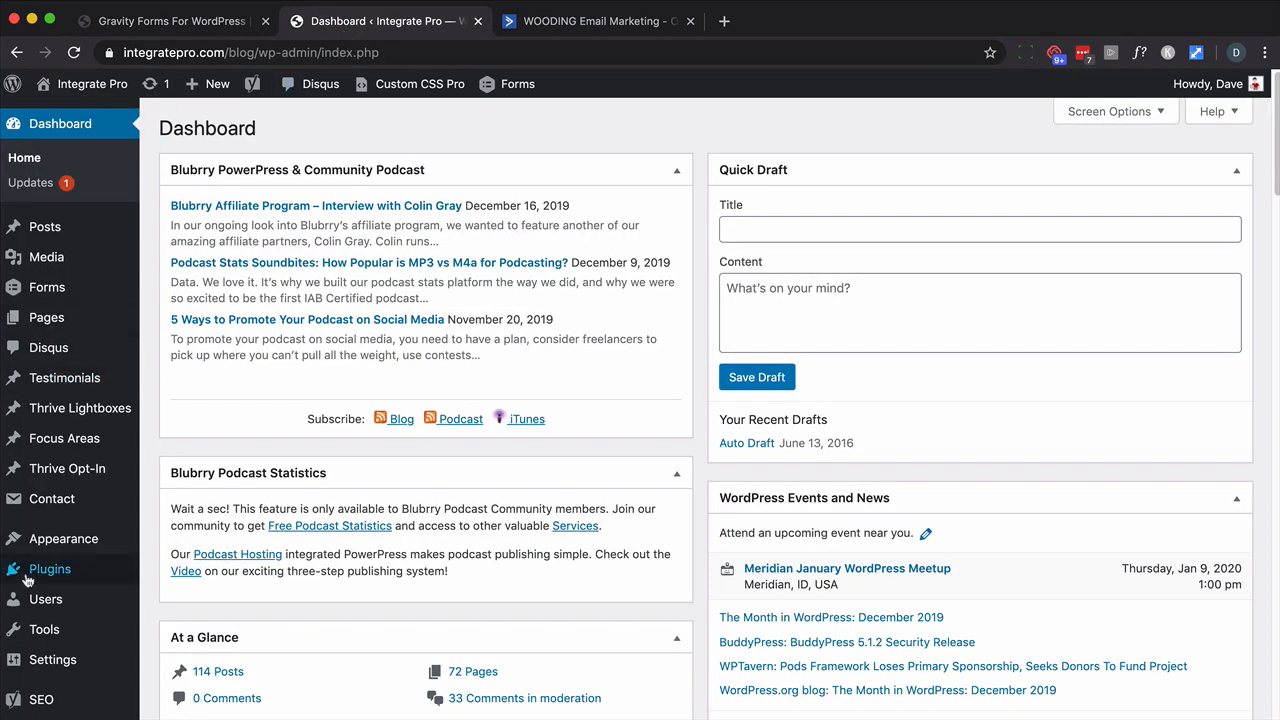
- View the Upload Plugin panel under Plugins > Add New, then open the still-empty Forms list
mouse_move(45, 570)
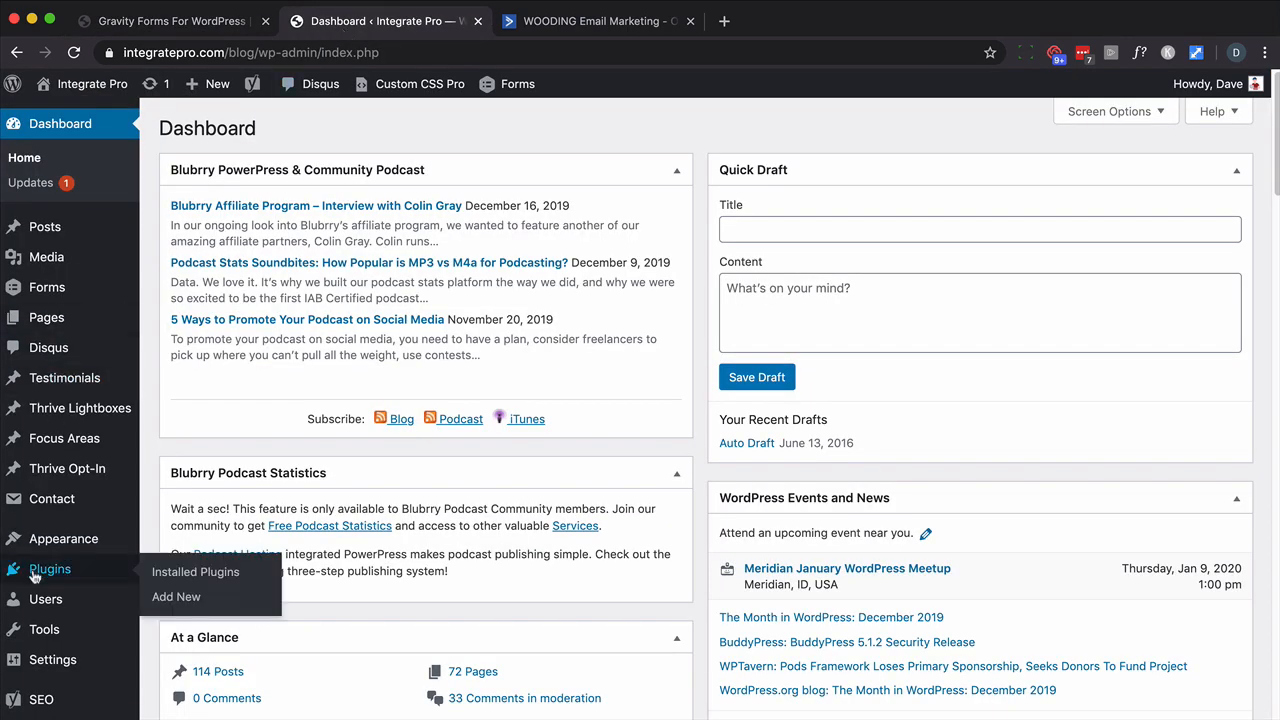
click(185, 599)
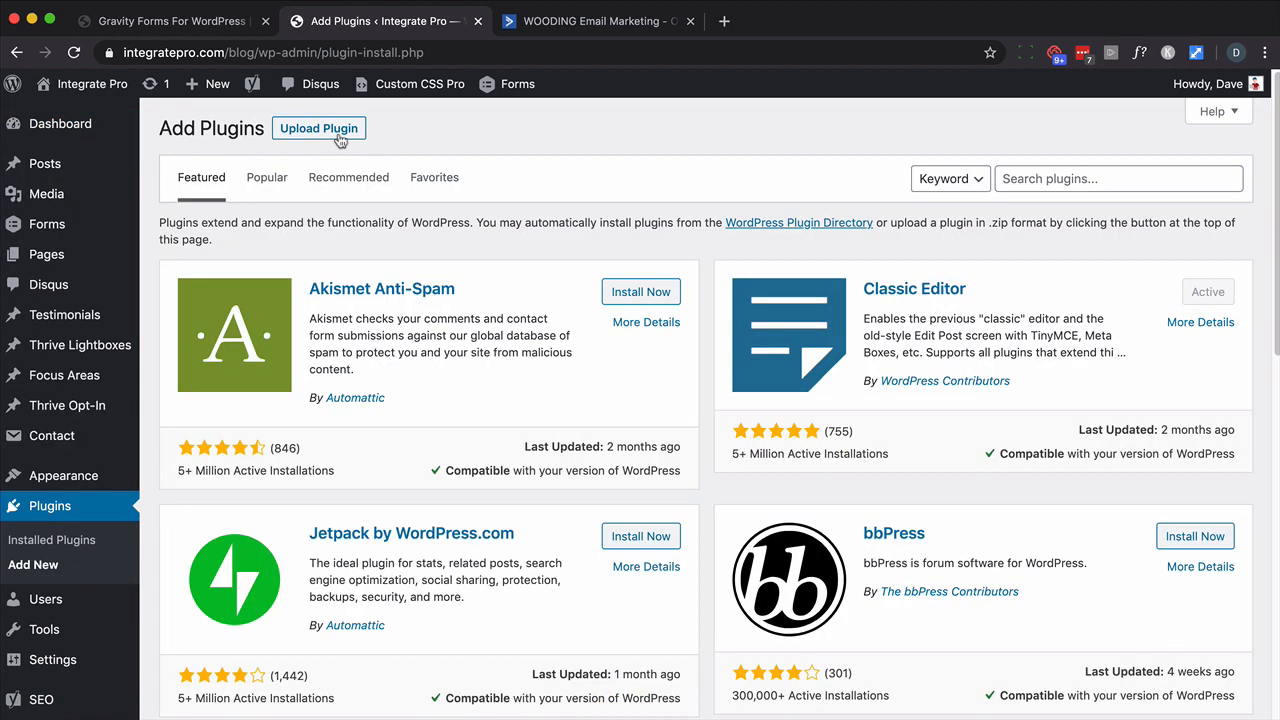
click(338, 138)
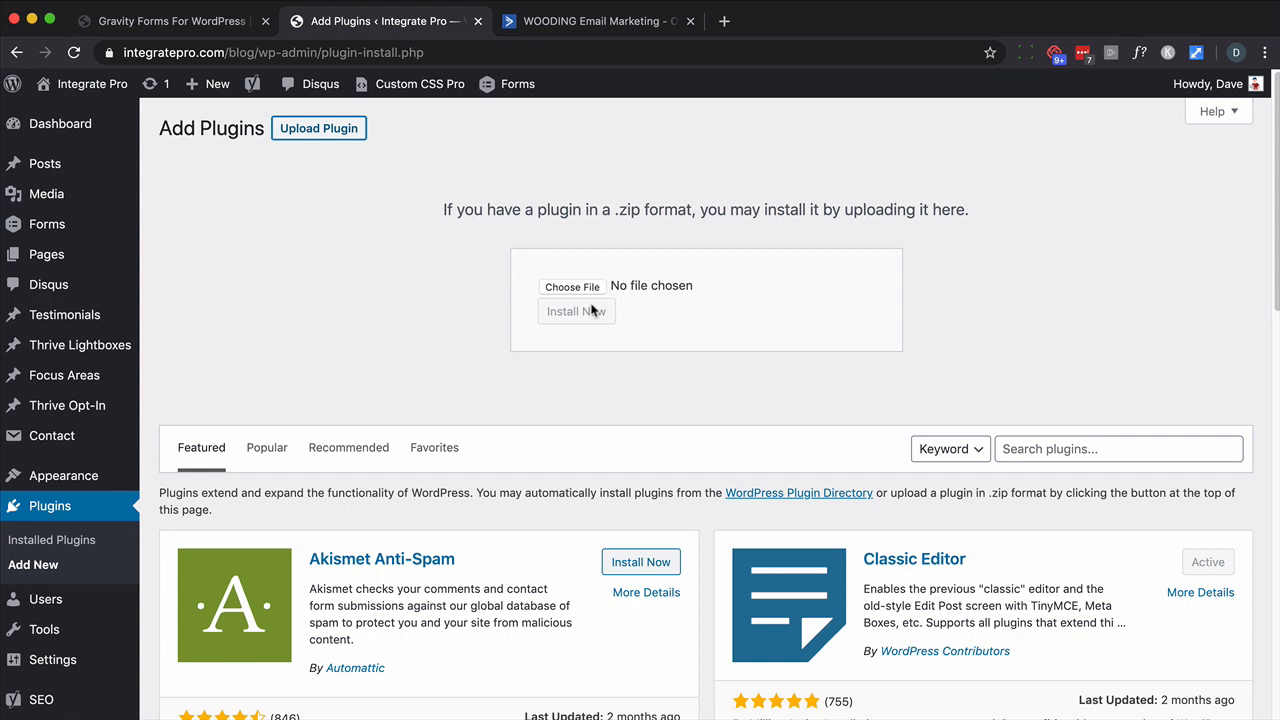
click(96, 236)
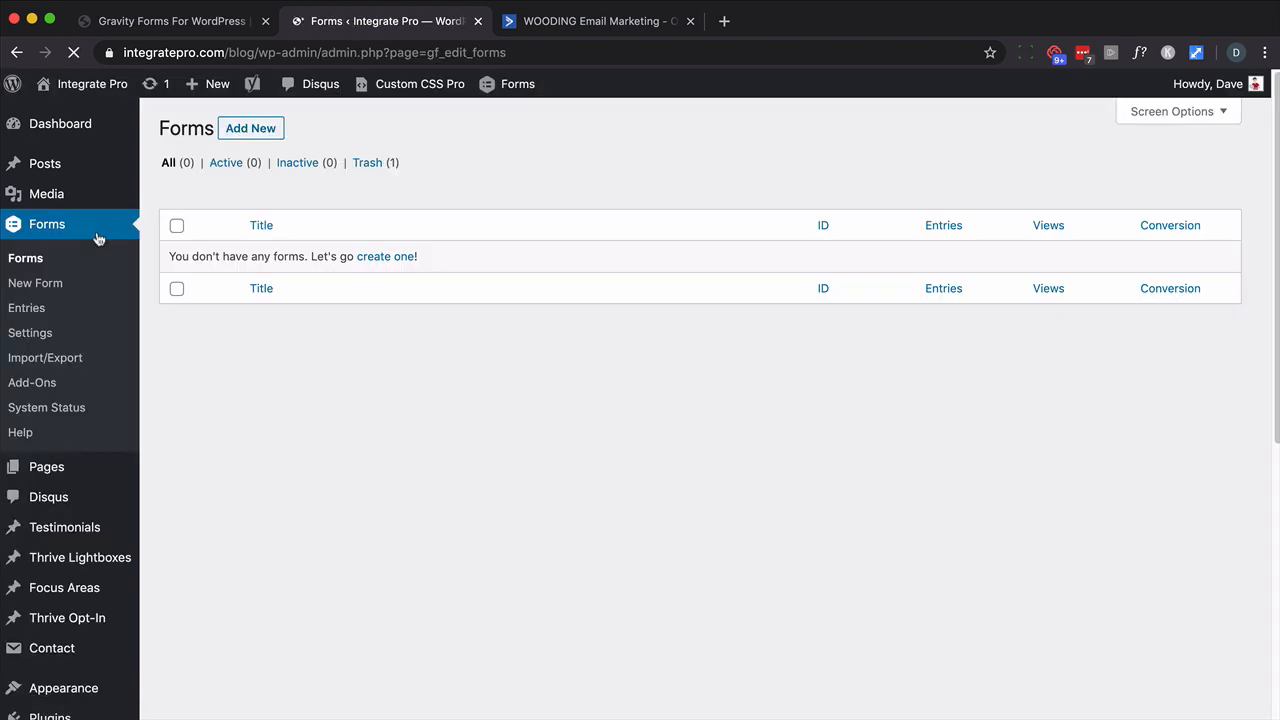
- Open Gravity Forms' ActiveCampaign settings, highlight the empty API URL and API Key labels, then go to ActiveCampaign
click(32, 334)
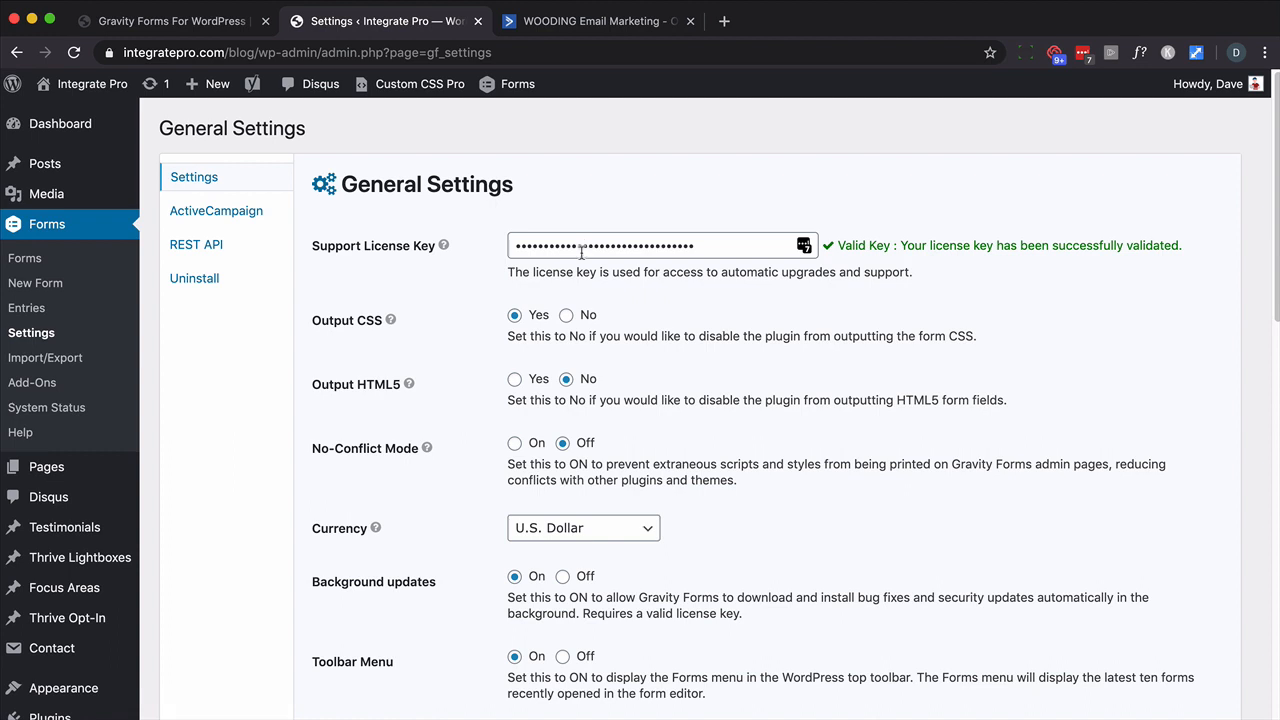
click(212, 219)
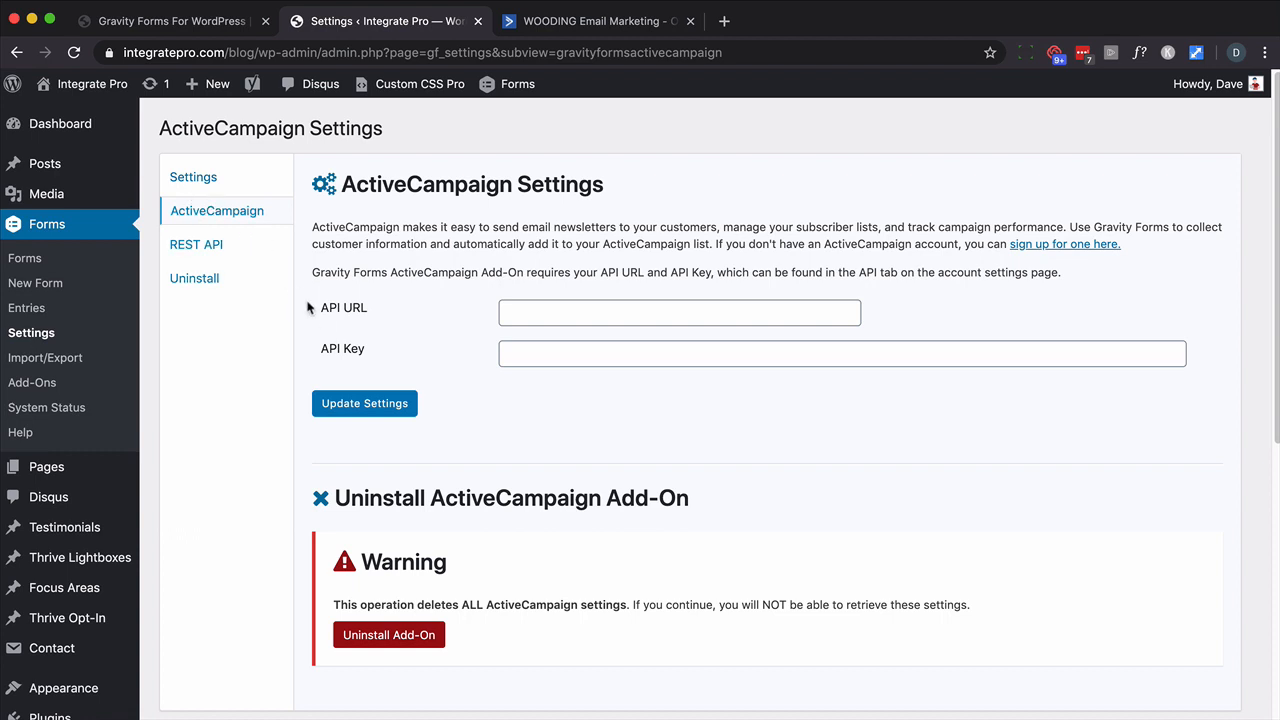
drag(376, 312, 318, 308)
drag(370, 352, 320, 349)
click(581, 28)
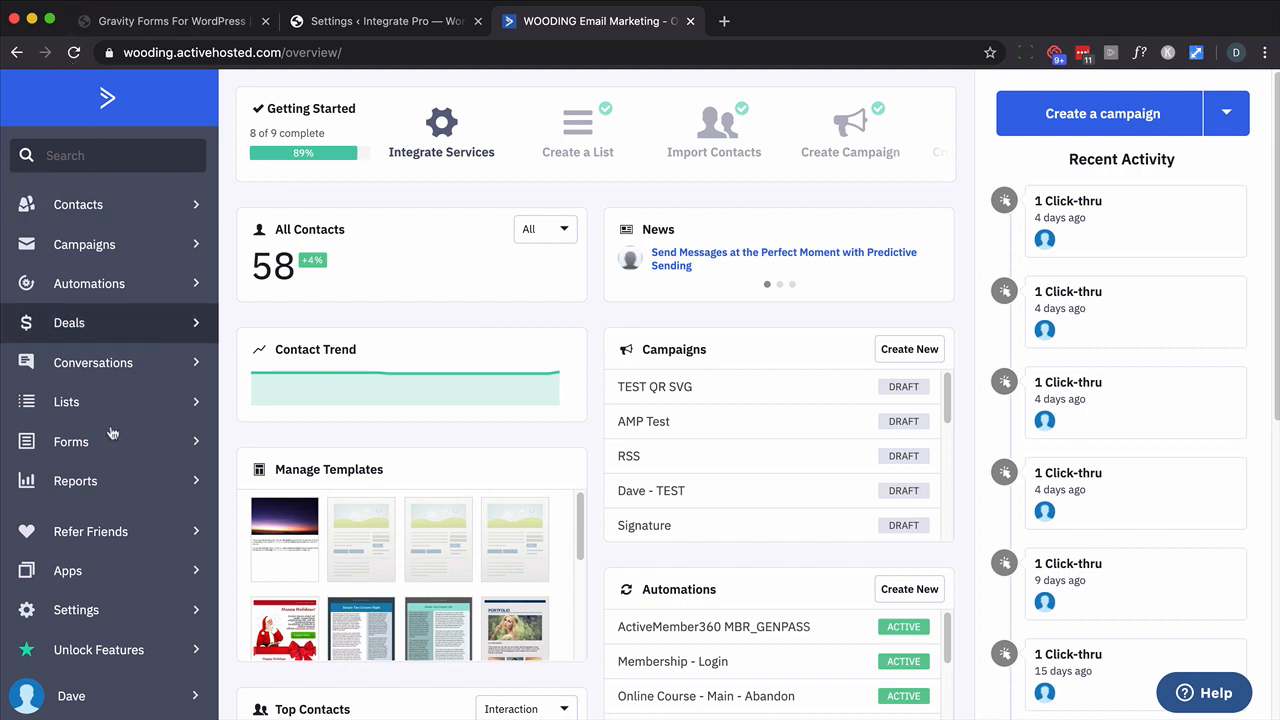
- Copy the API URL from ActiveCampaign's Developer settings into Gravity Forms' API URL field
click(85, 622)
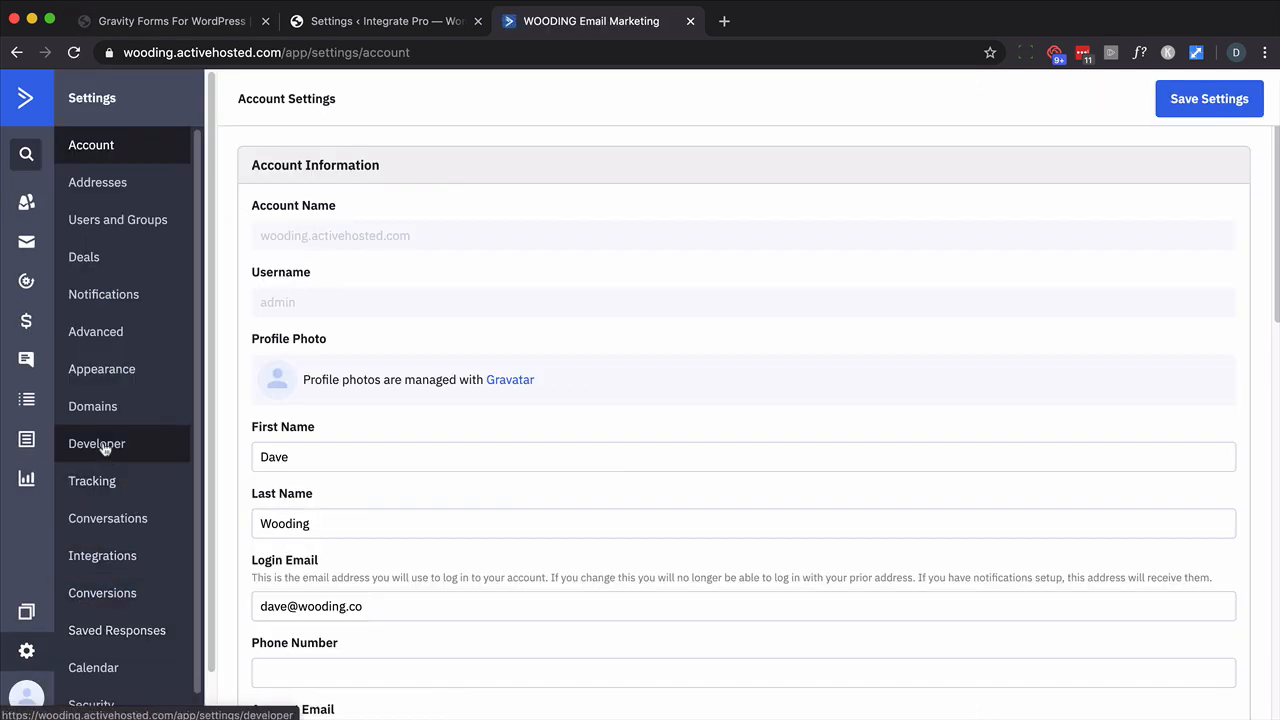
click(104, 446)
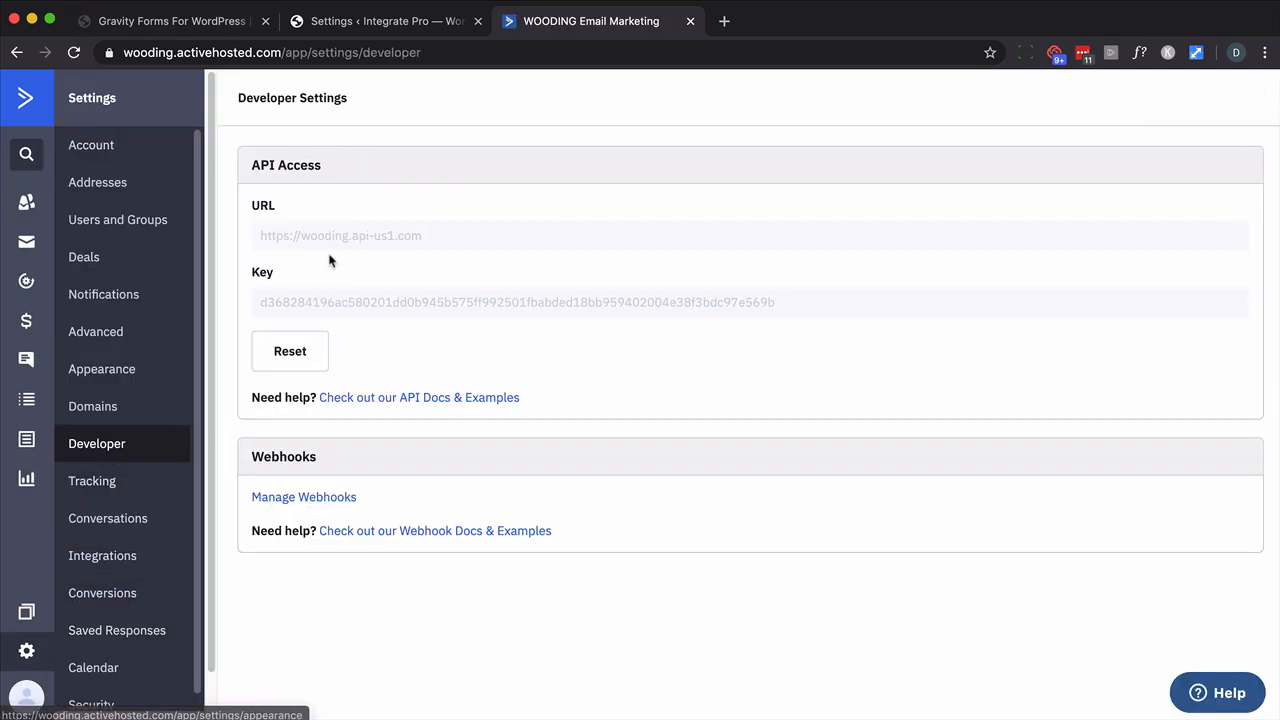
click(333, 243)
key(super+c)
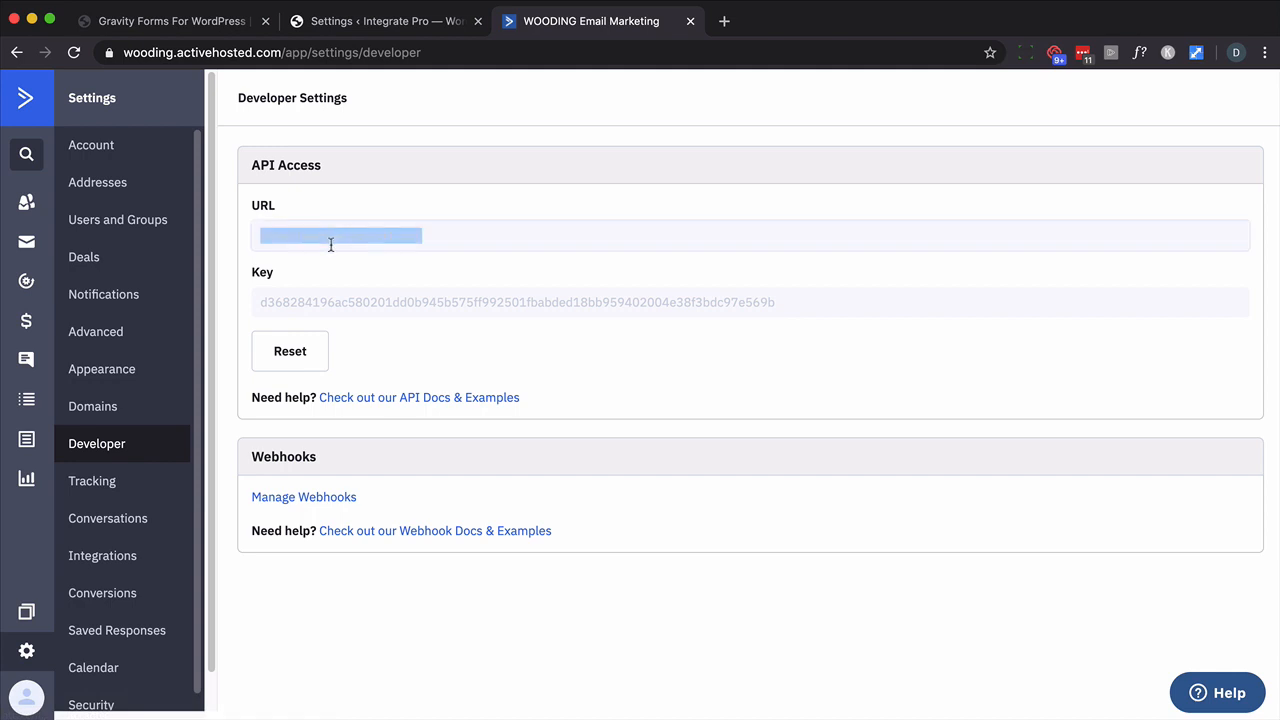
click(376, 24)
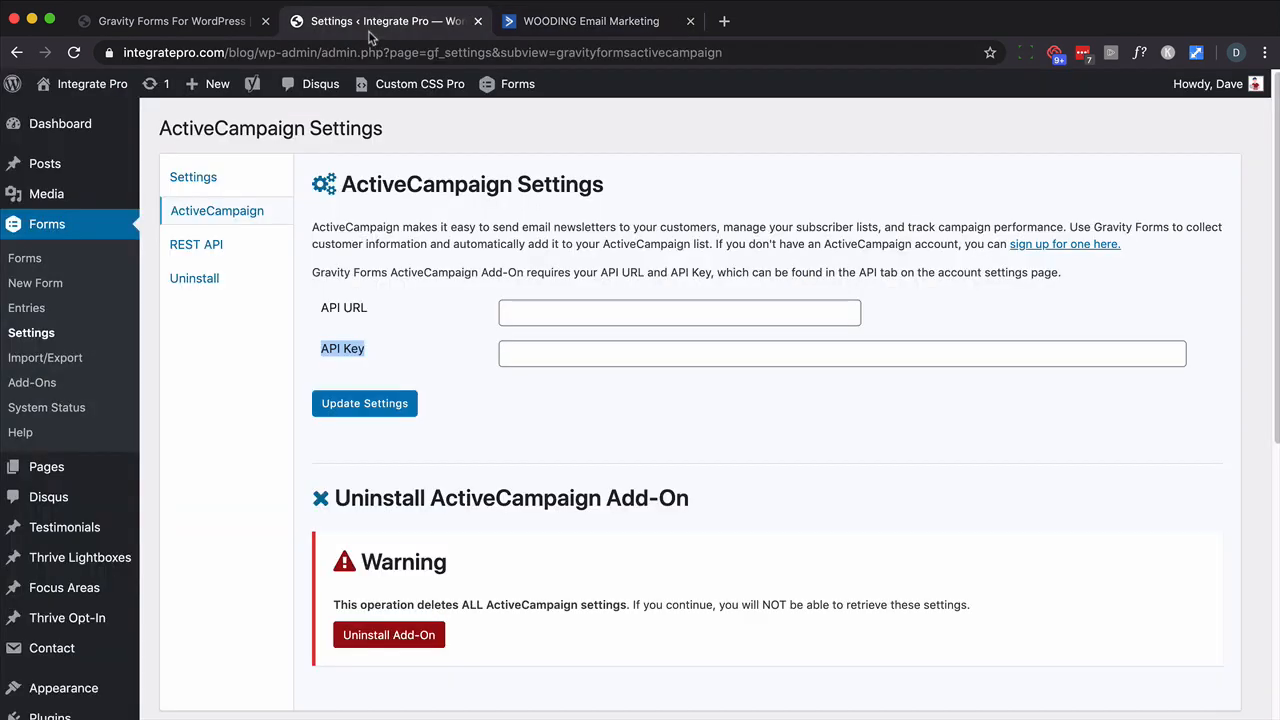
click(509, 308)
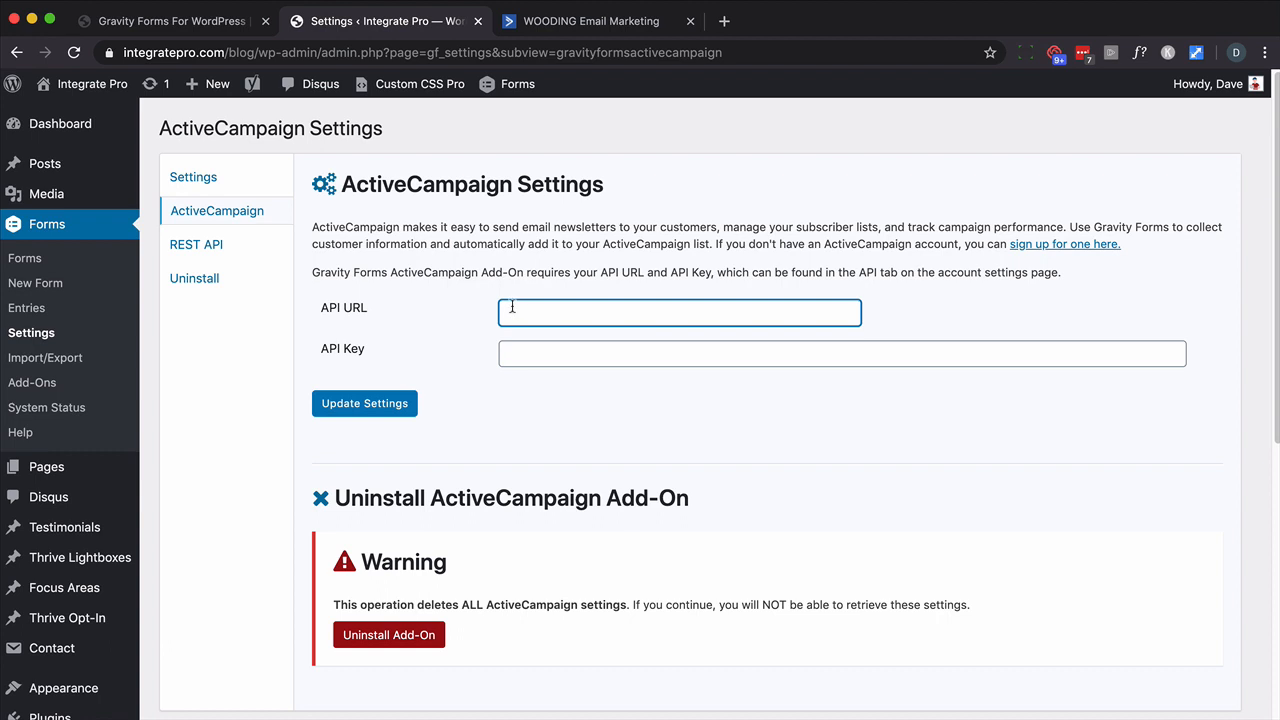
key(super+v)
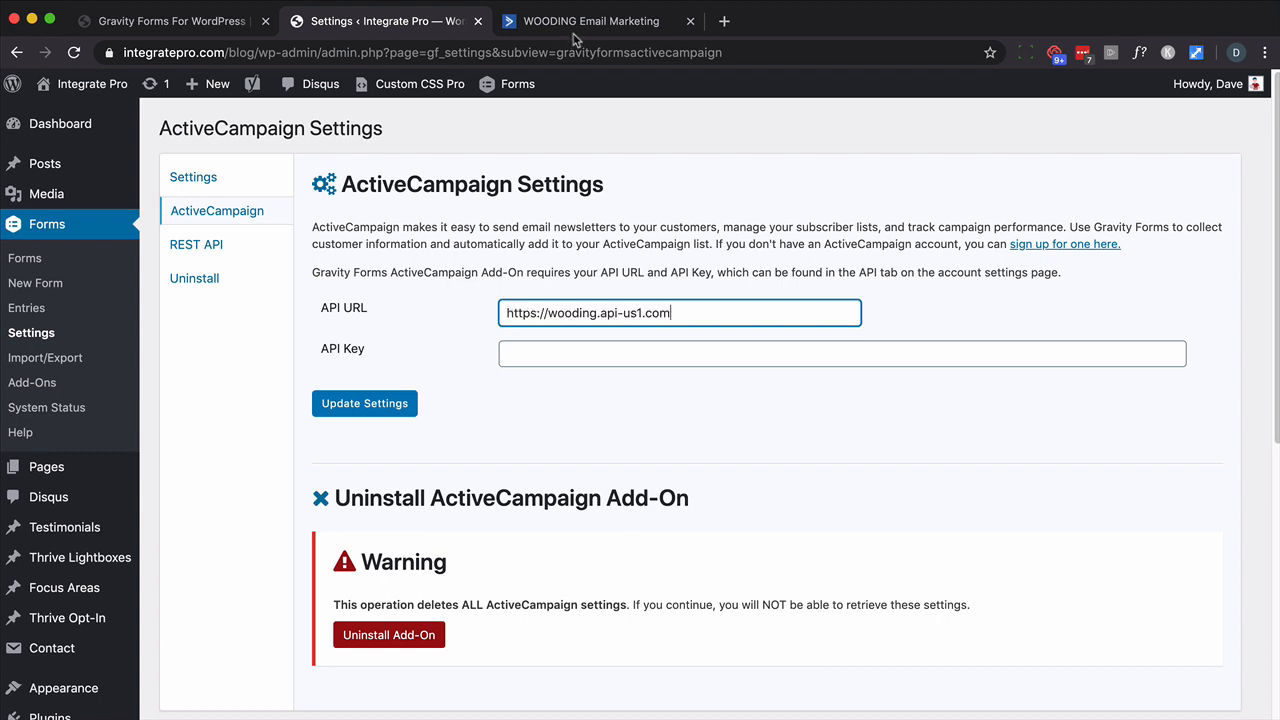
- Copy the ActiveCampaign API key into the API Key field and update the settings
click(575, 30)
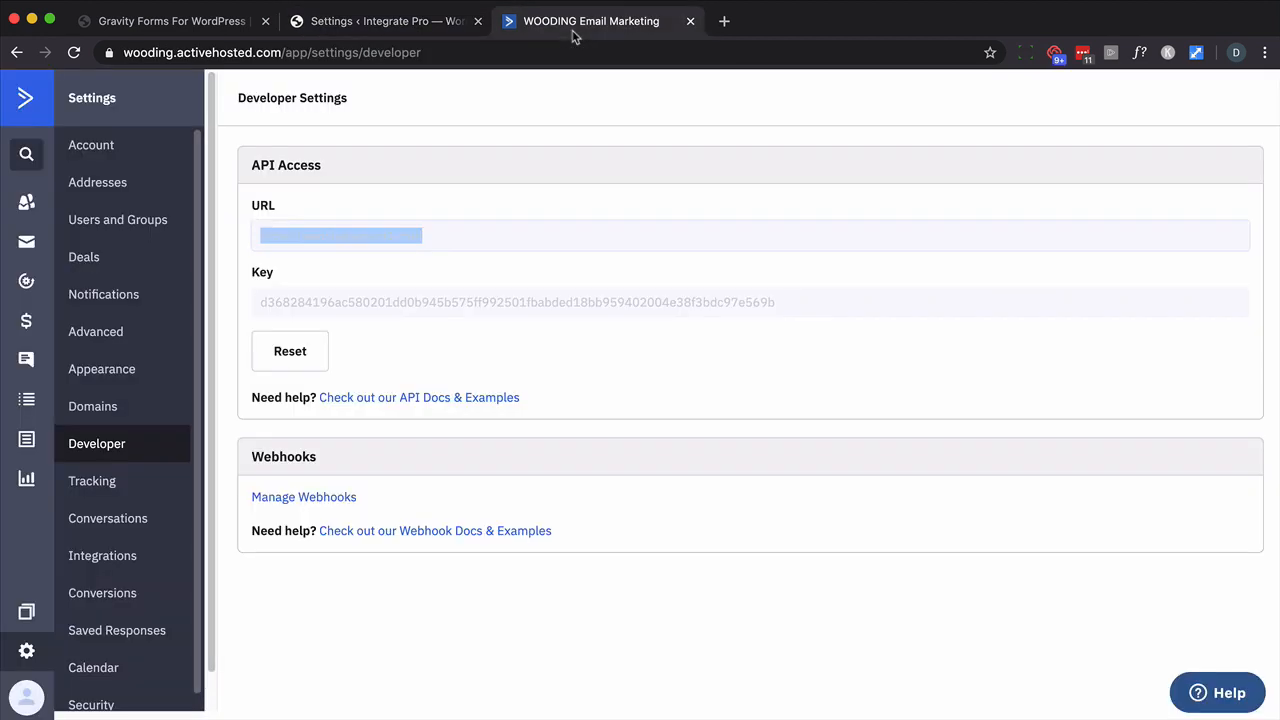
click(368, 306)
key(super+c)
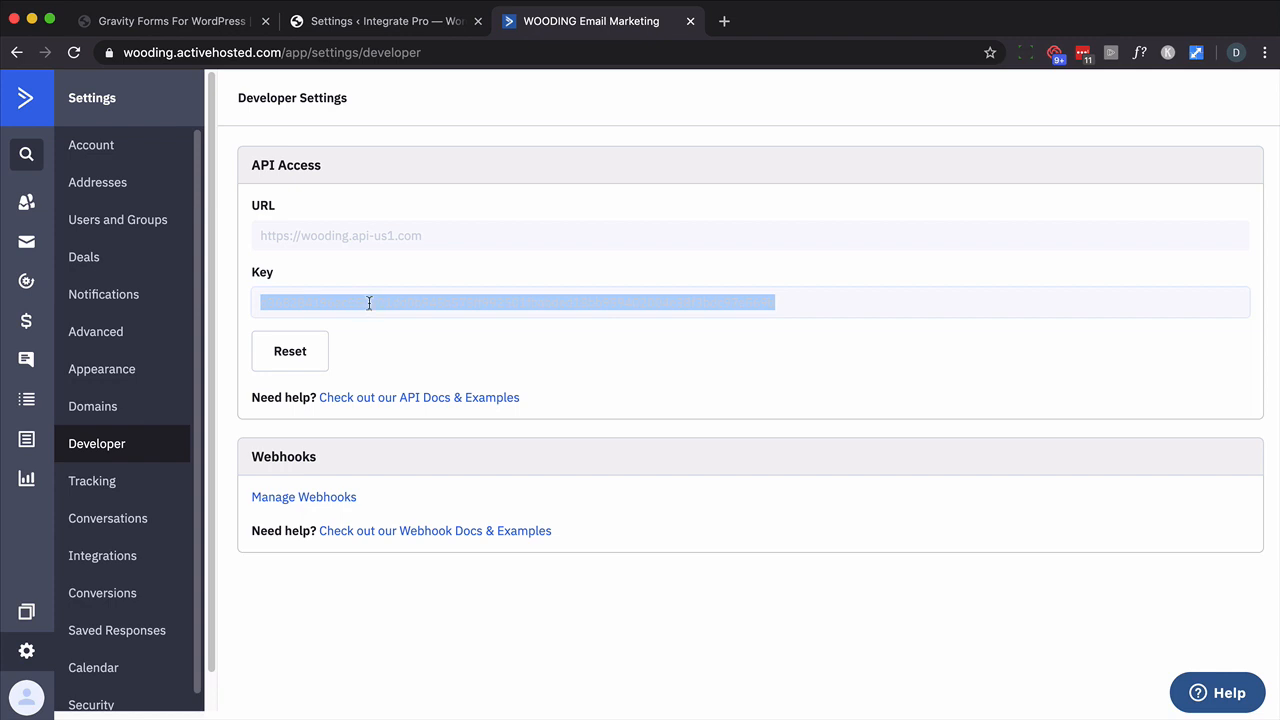
click(385, 30)
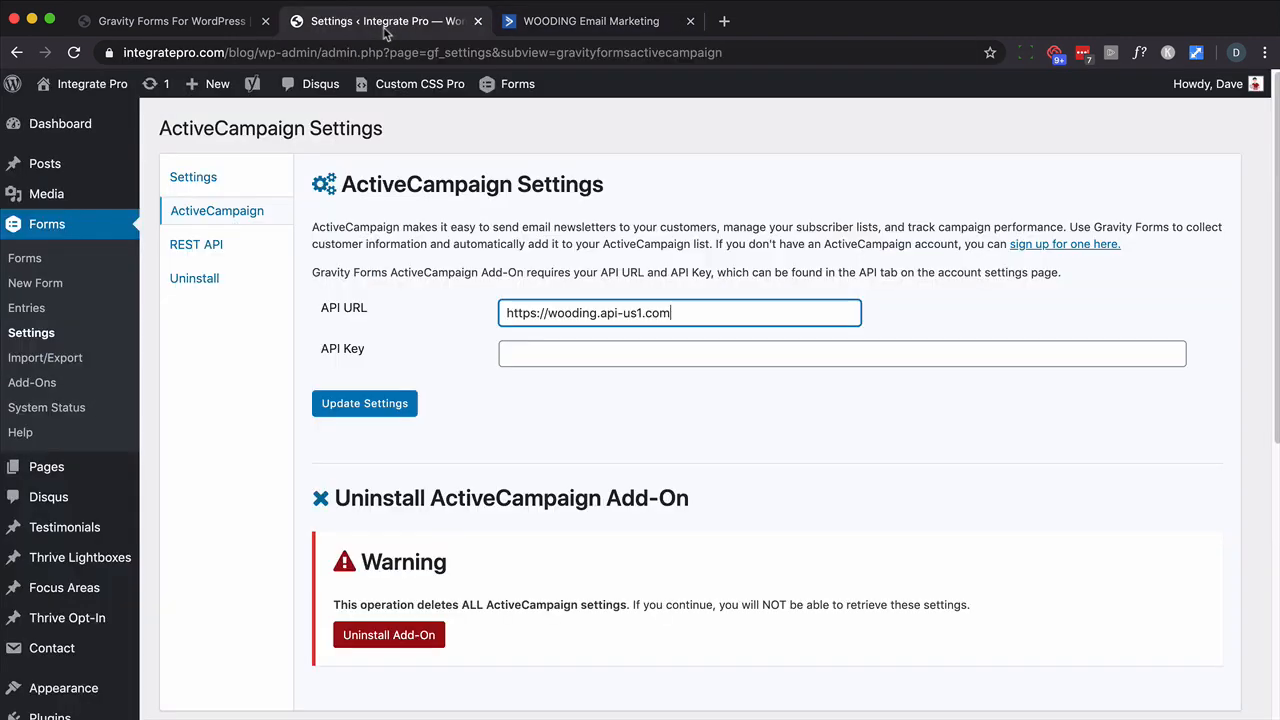
click(526, 357)
key(super+v)
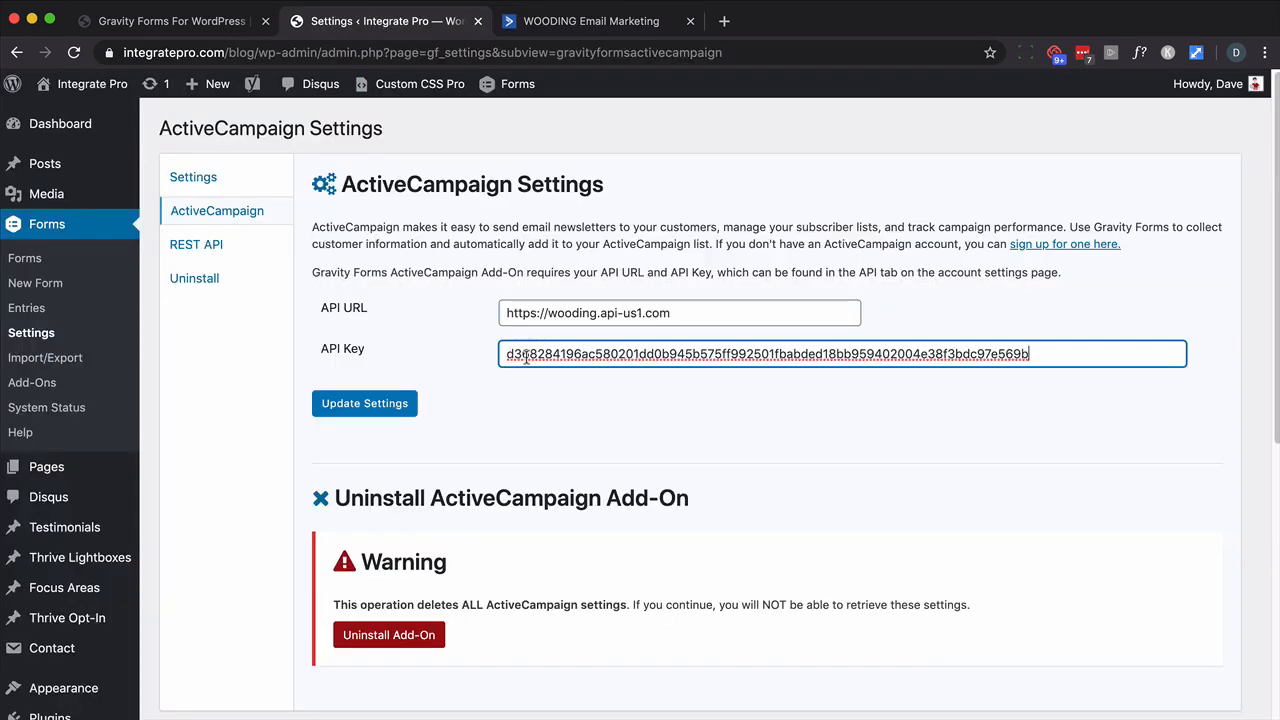
click(358, 404)
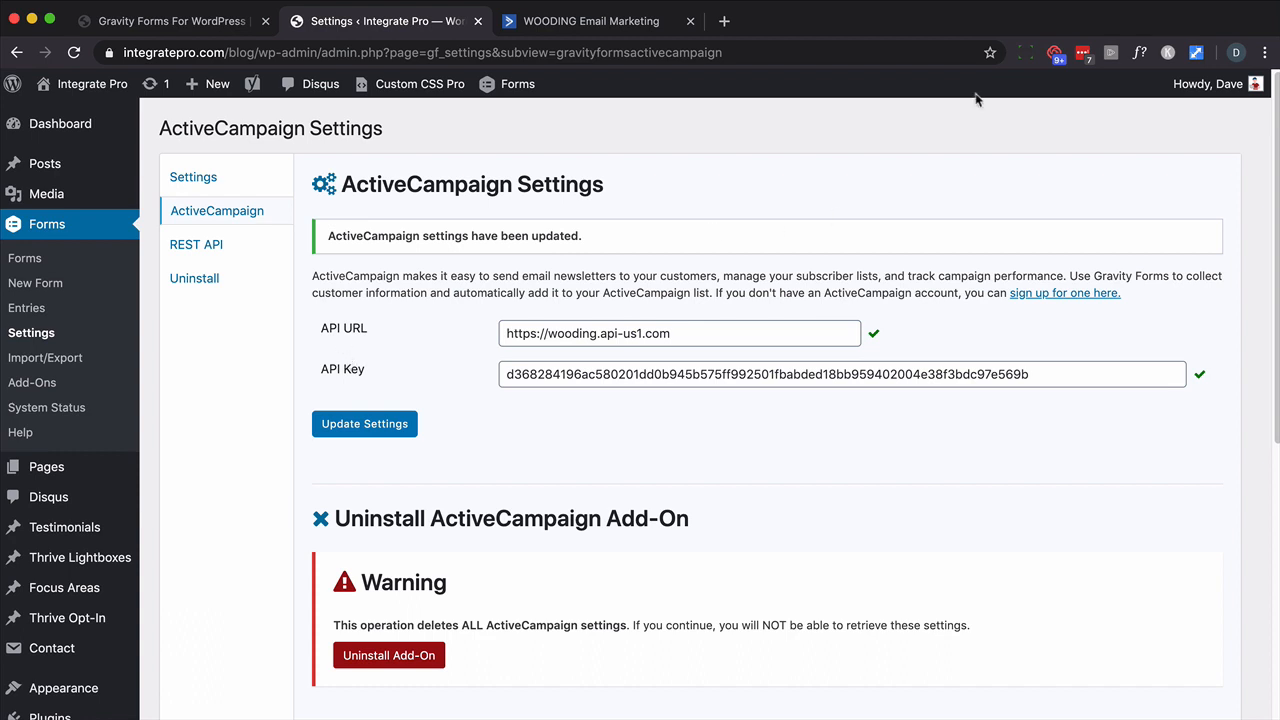
click(566, 26)
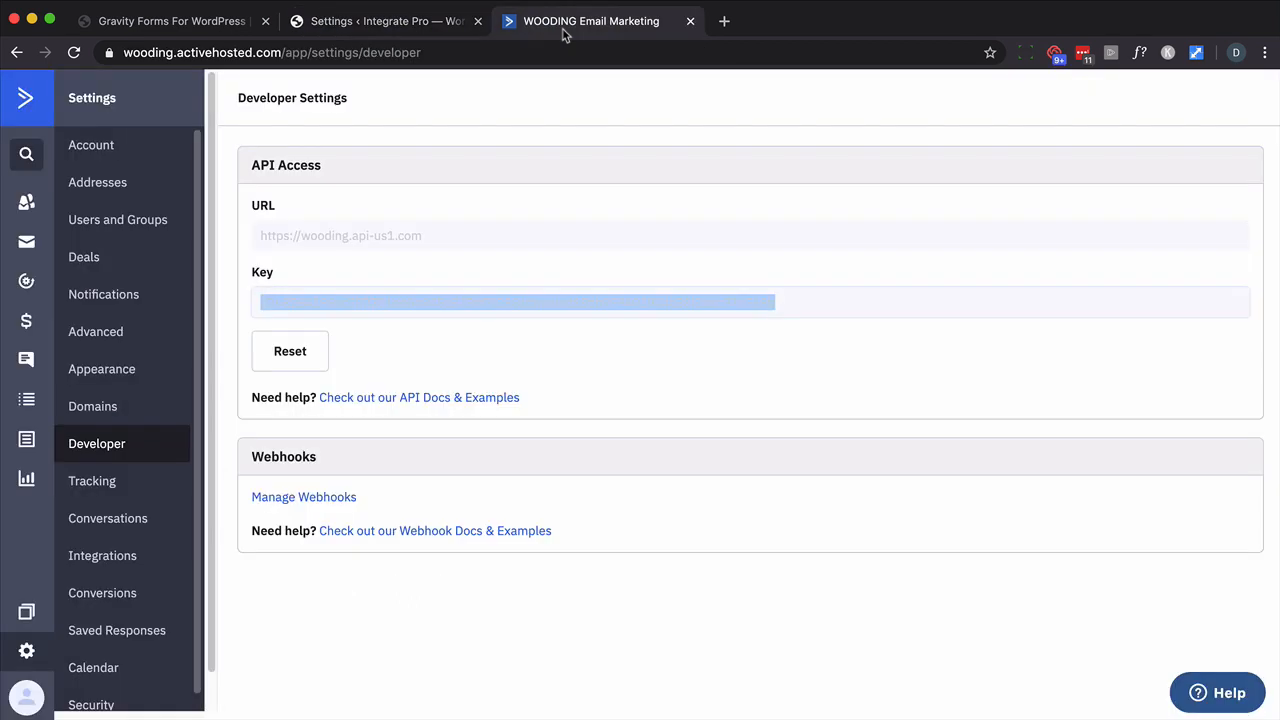
- Under Lists > Manage Fields, create a new contact field group named 'Survey'
click(26, 399)
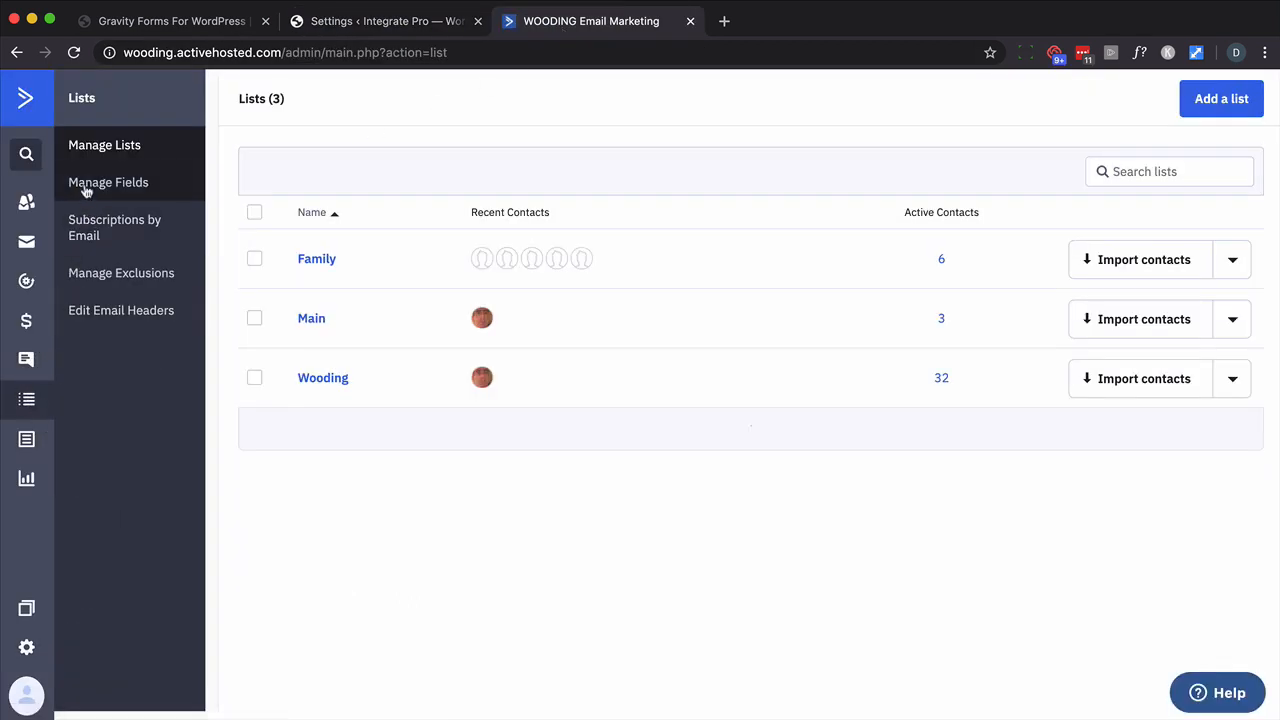
click(86, 186)
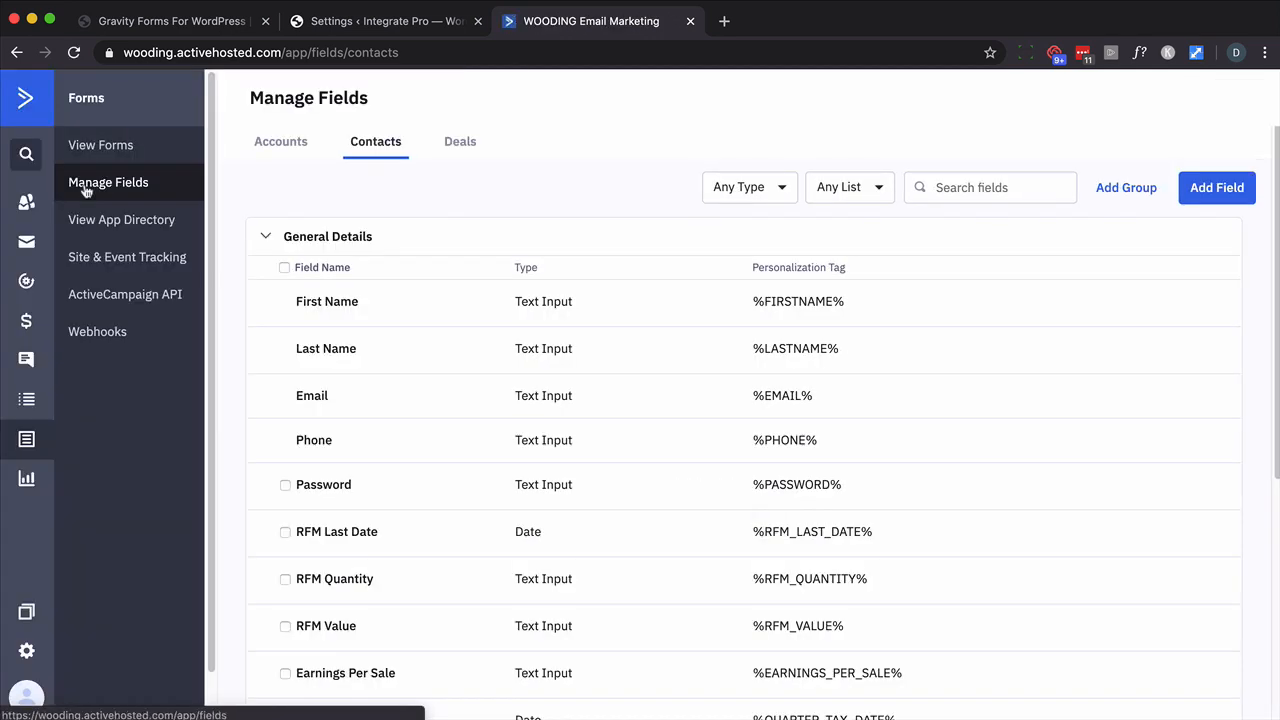
click(266, 238)
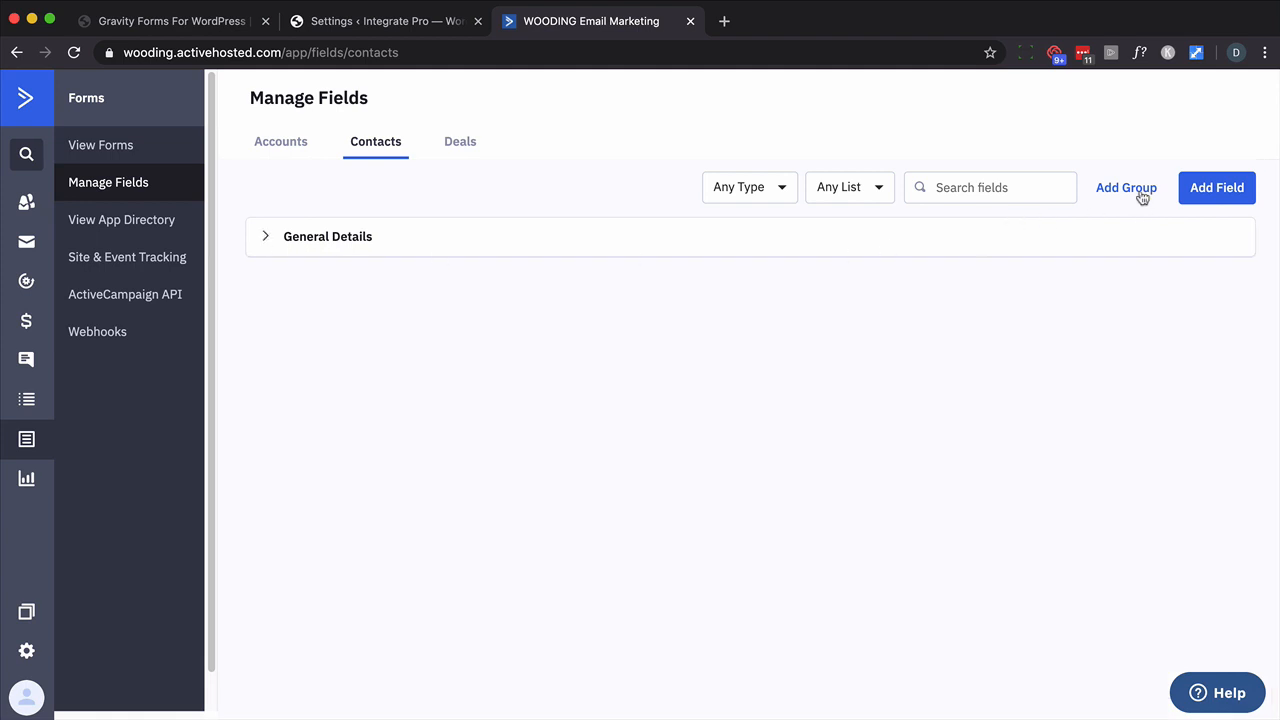
click(1140, 189)
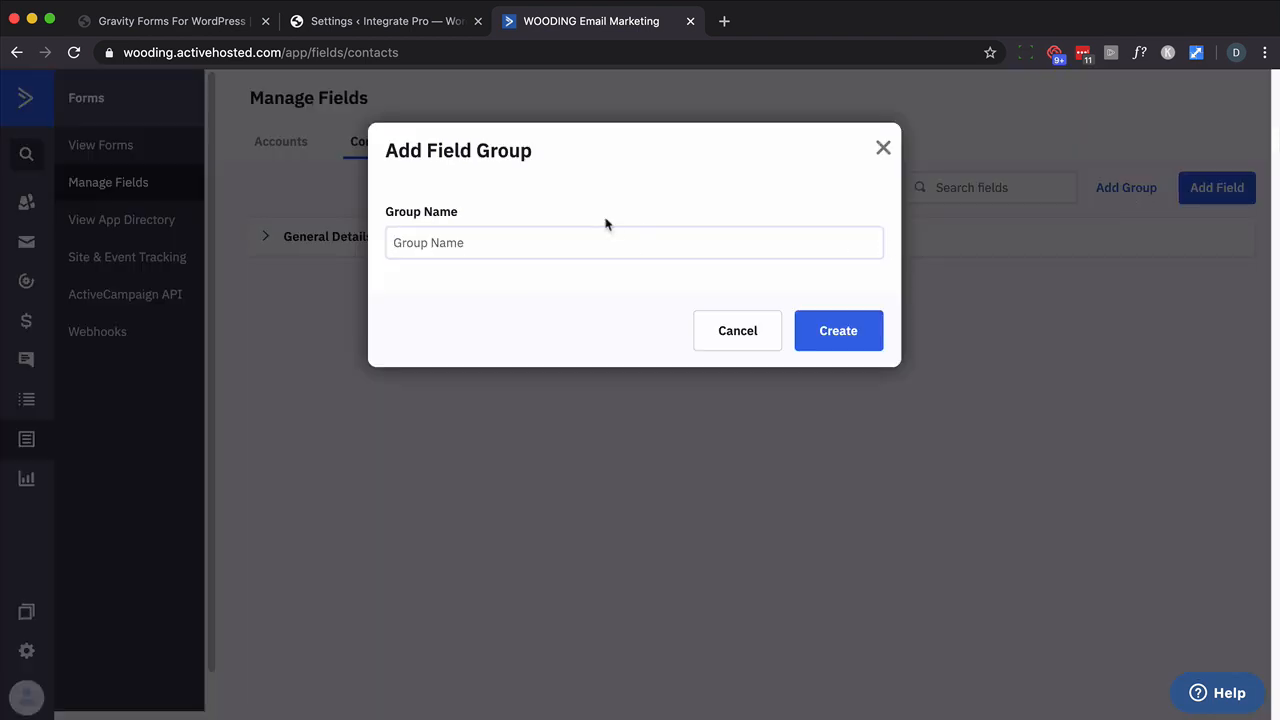
text(Survey)
key(Return)
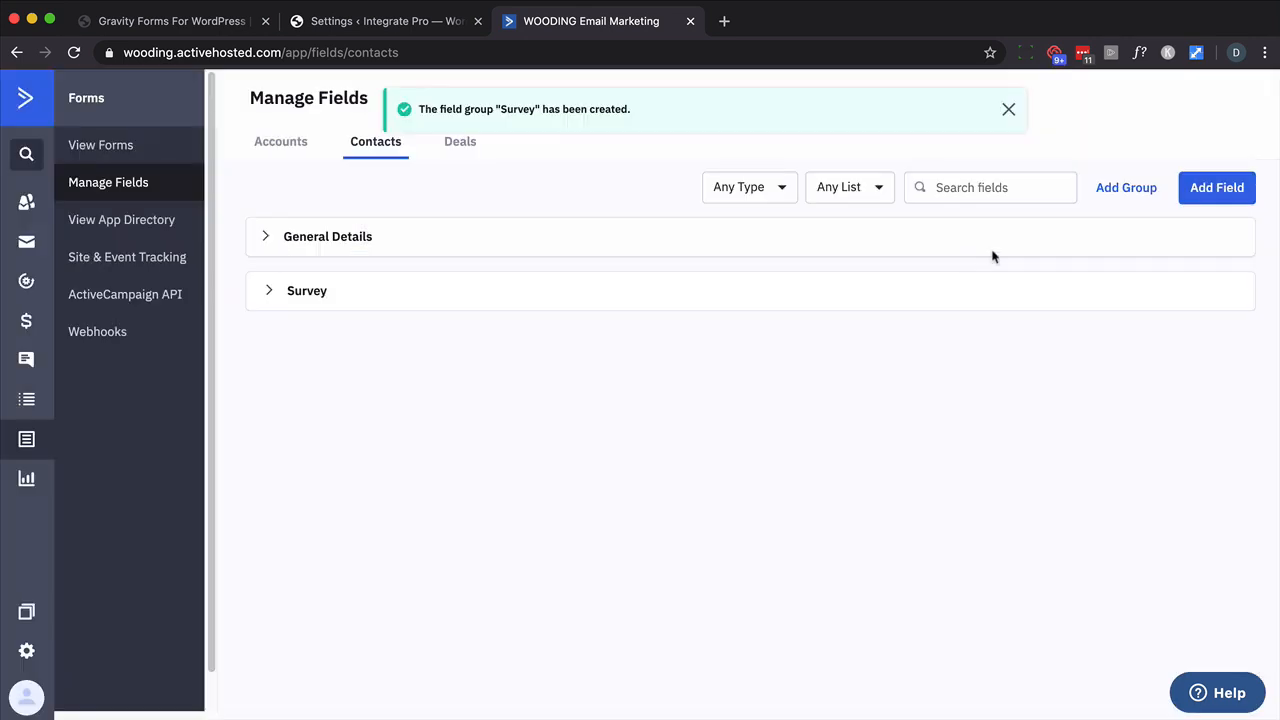
- Add a Text Input contact field named 'Gender'
click(1189, 206)
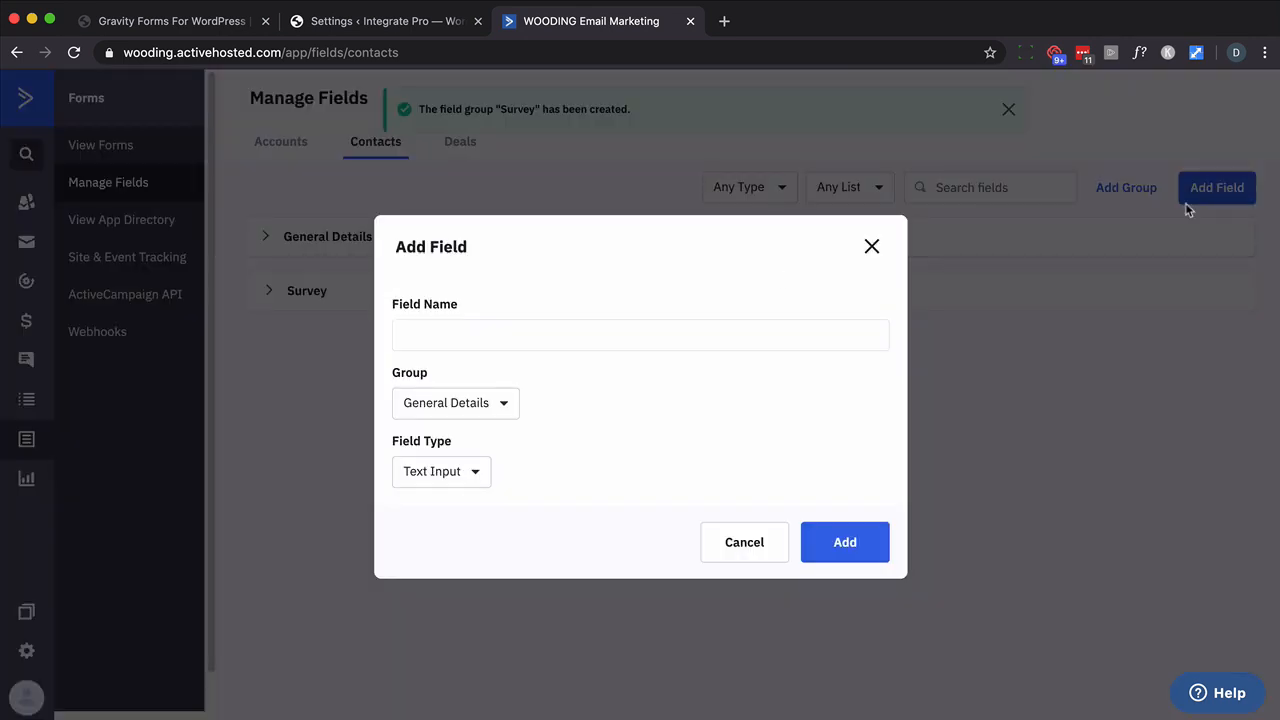
click(433, 333)
text(Gender)
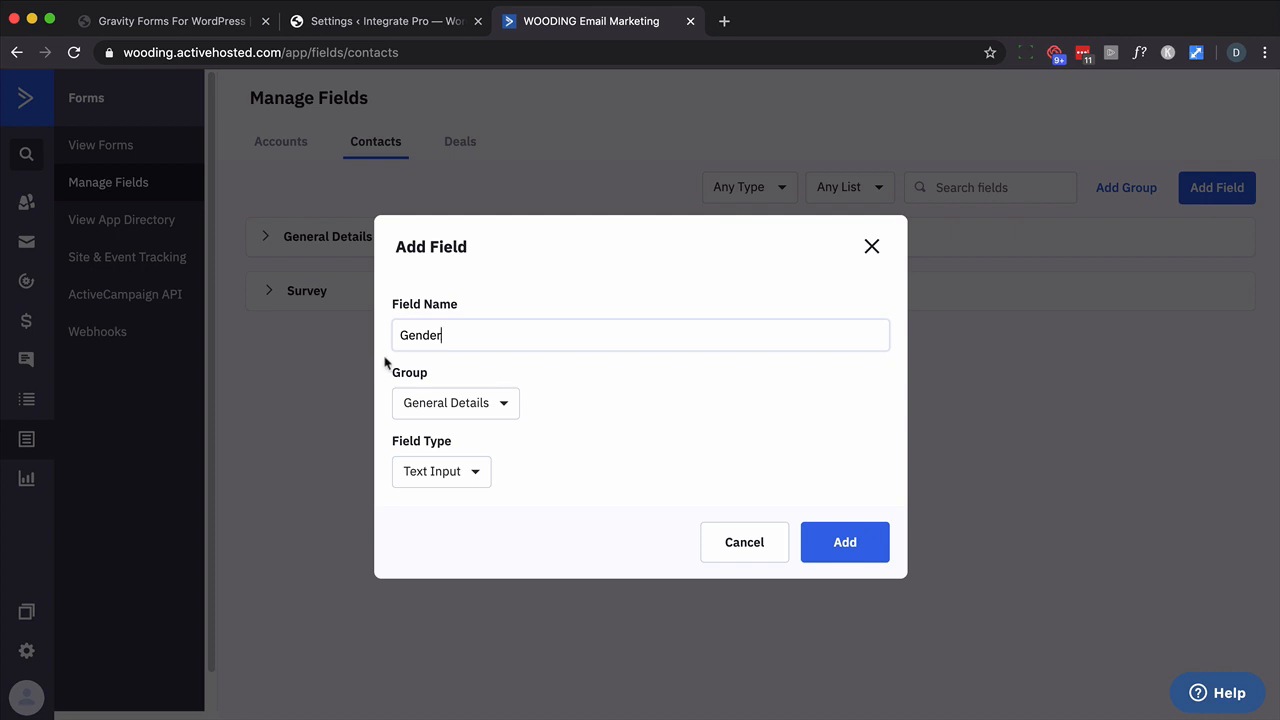
drag(452, 336, 401, 338)
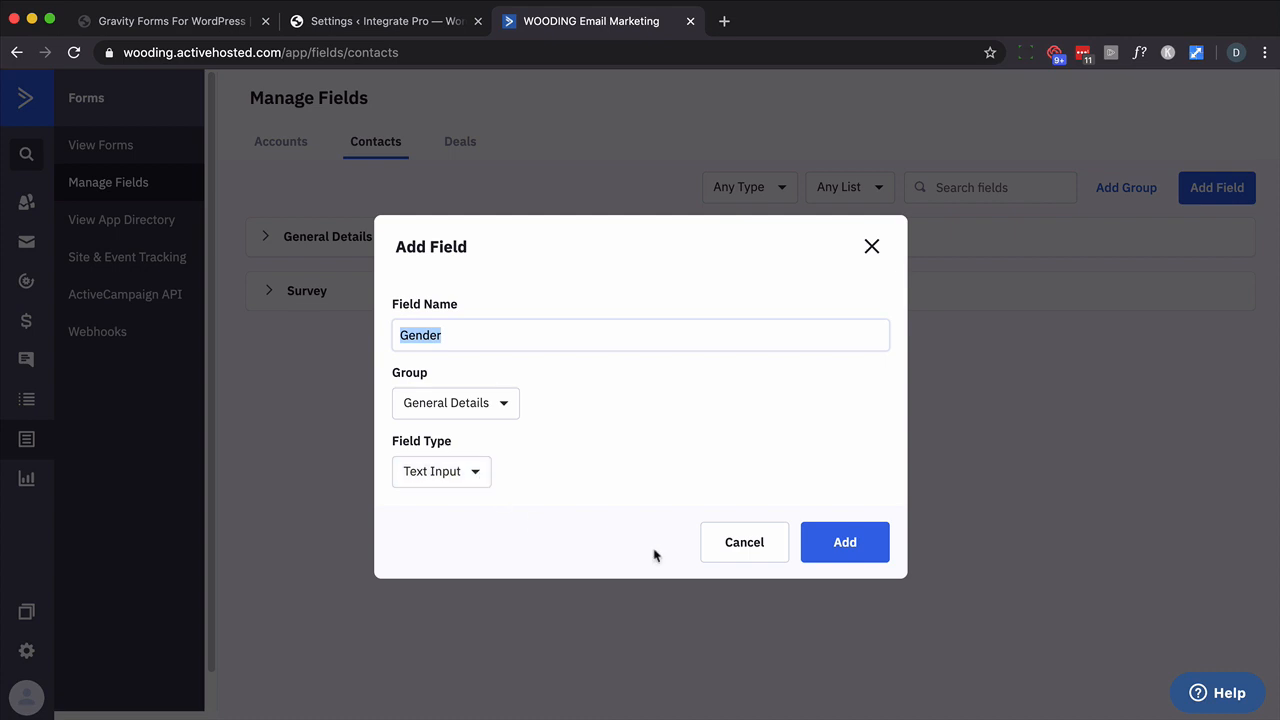
click(845, 545)
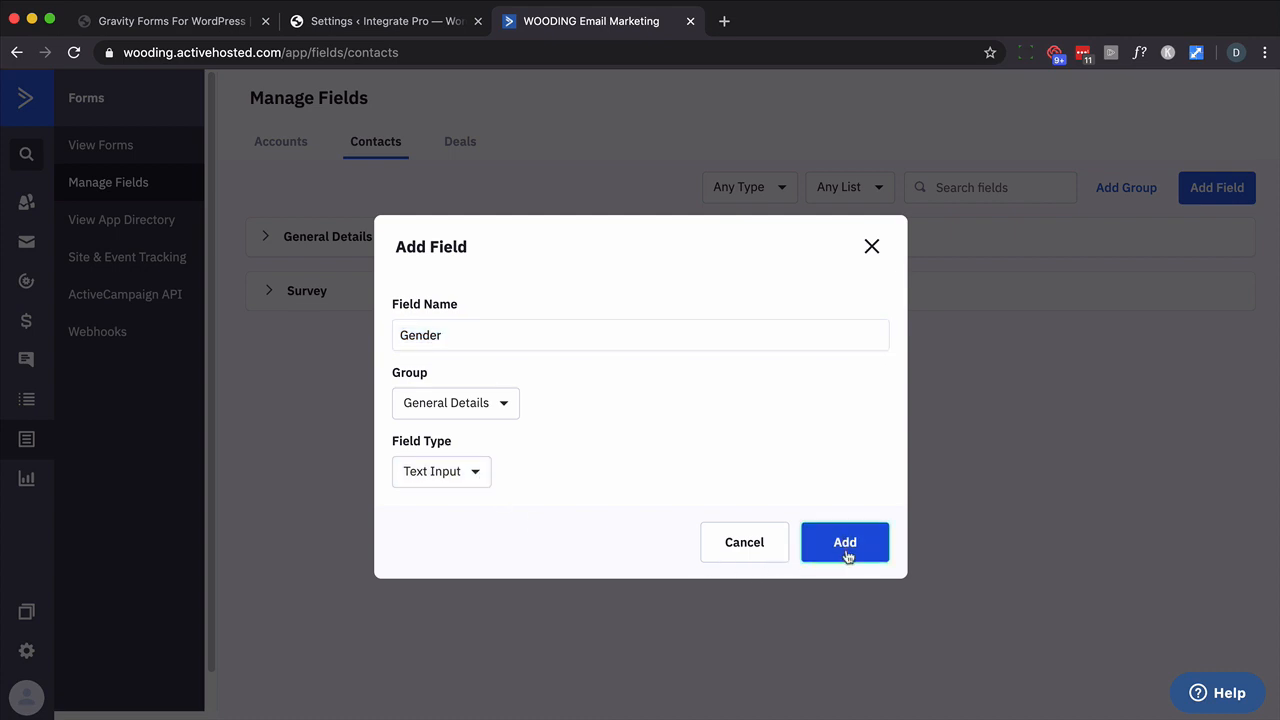
click(269, 290)
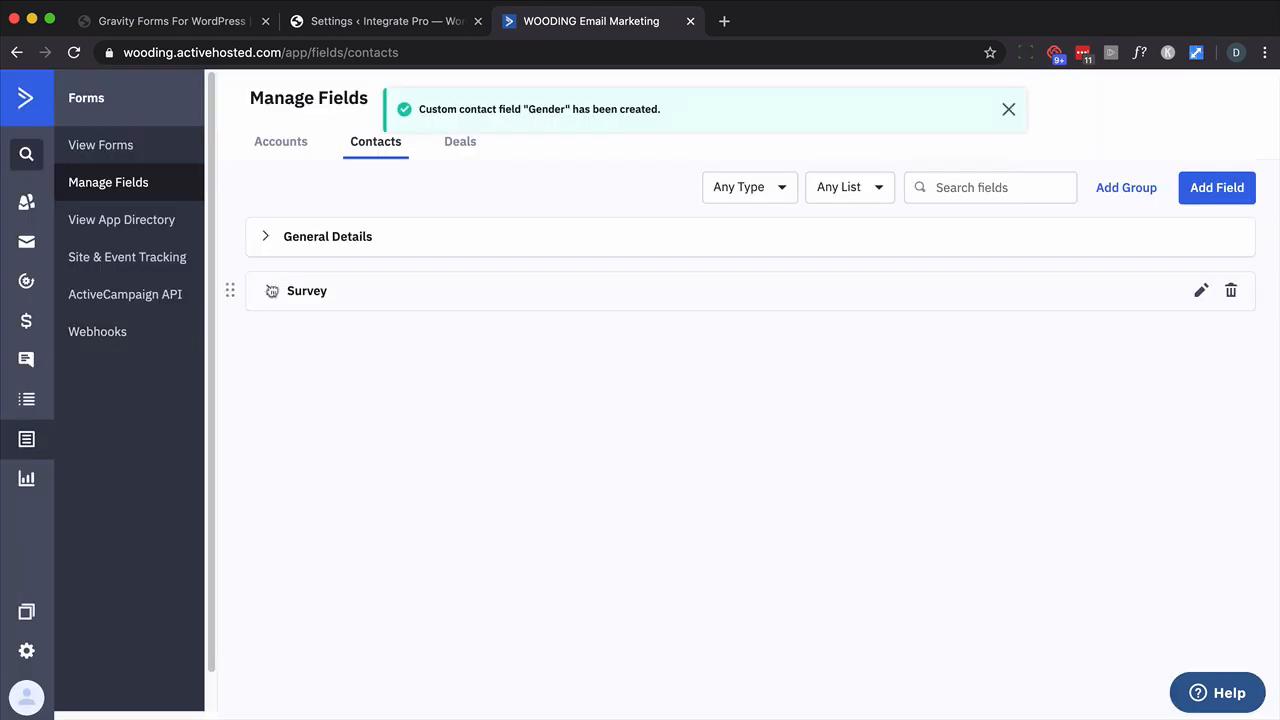
- Edit the Gender field and move it into the Survey group
click(270, 288)
click(266, 237)
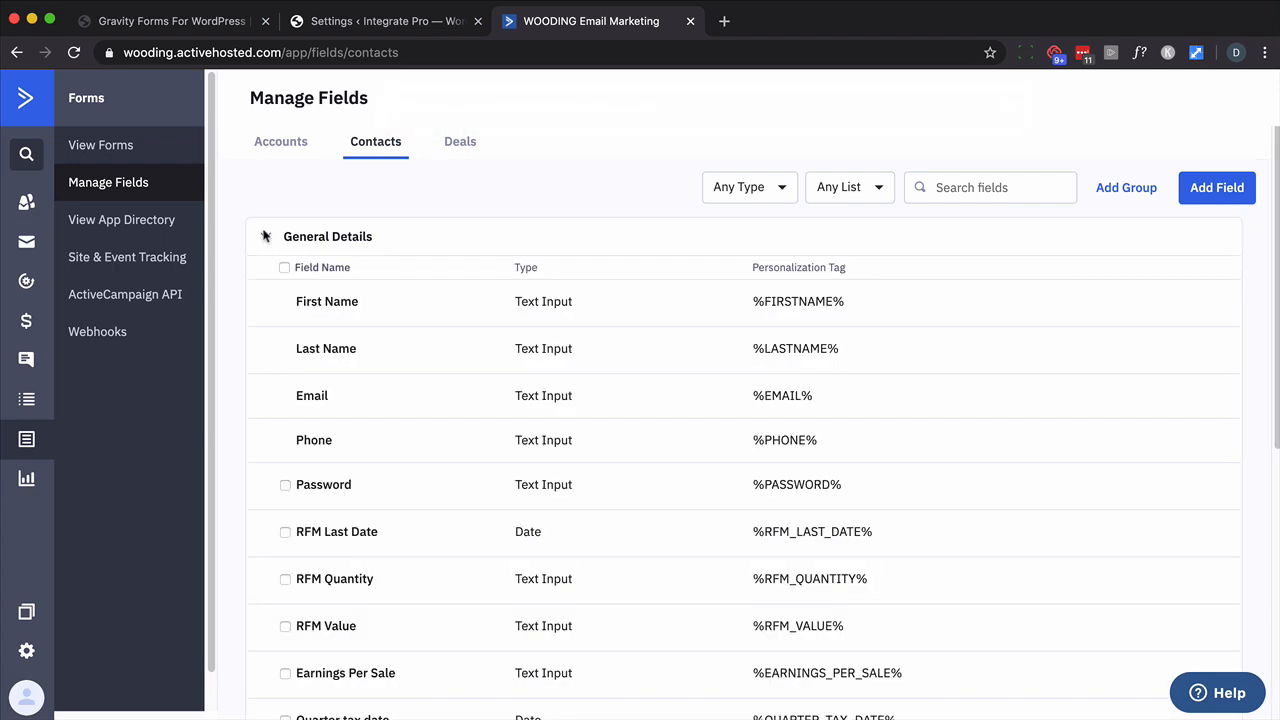
scroll(437, 354, down, 5)
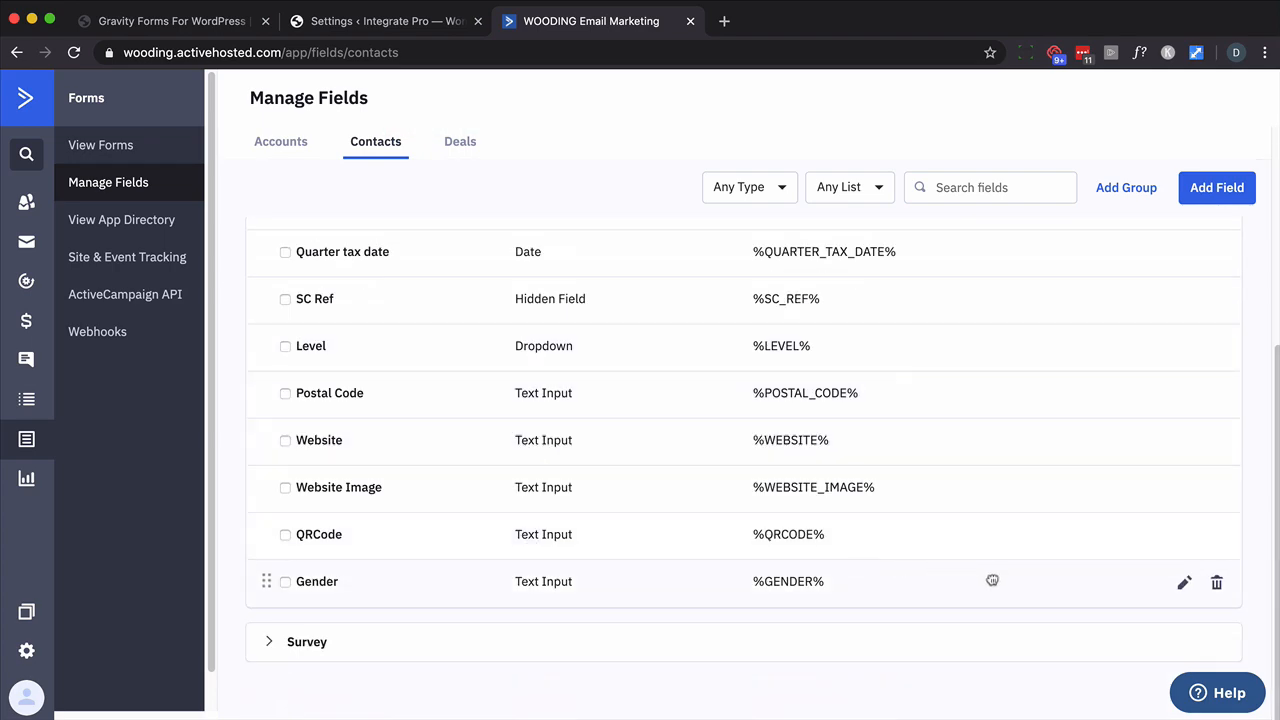
click(1181, 581)
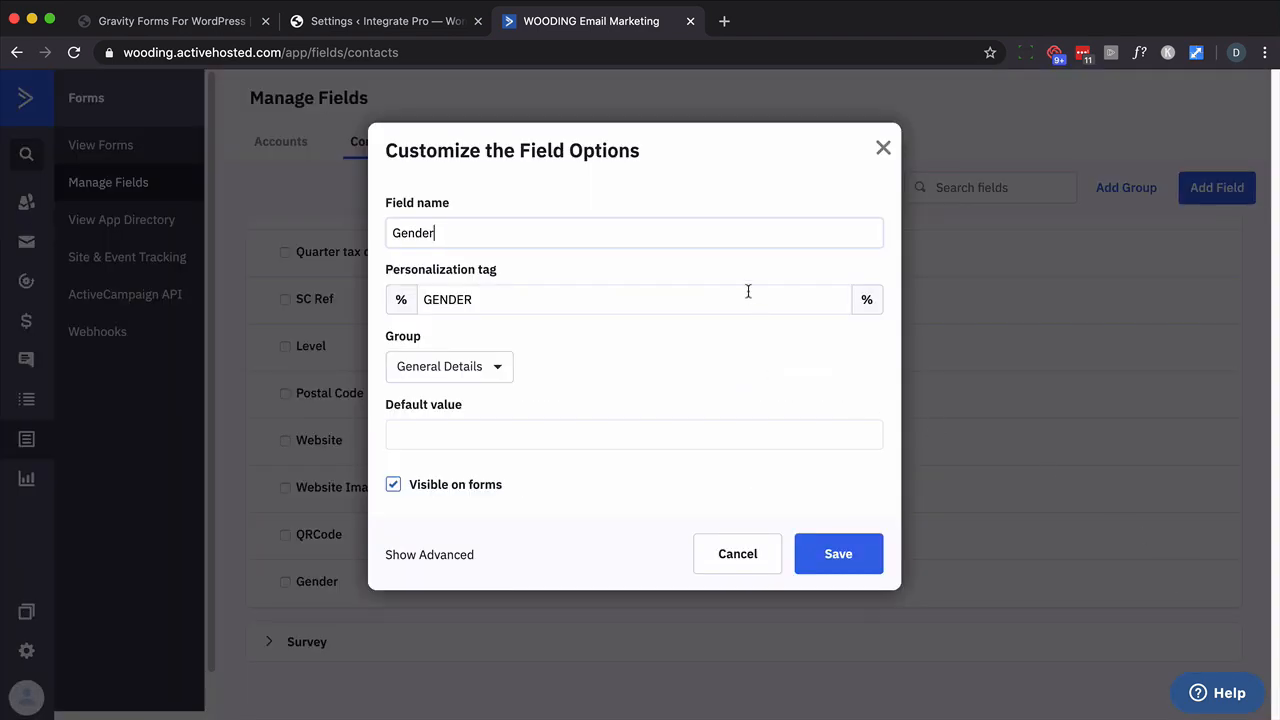
click(507, 368)
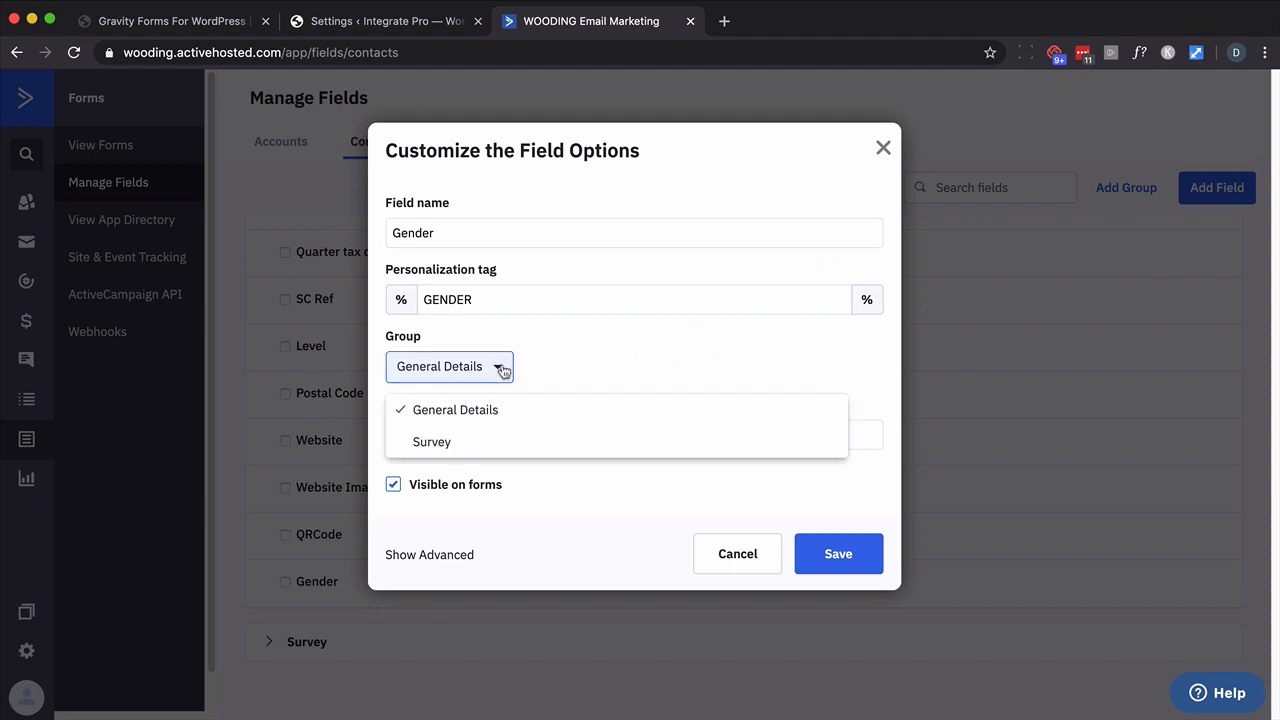
click(430, 442)
click(800, 548)
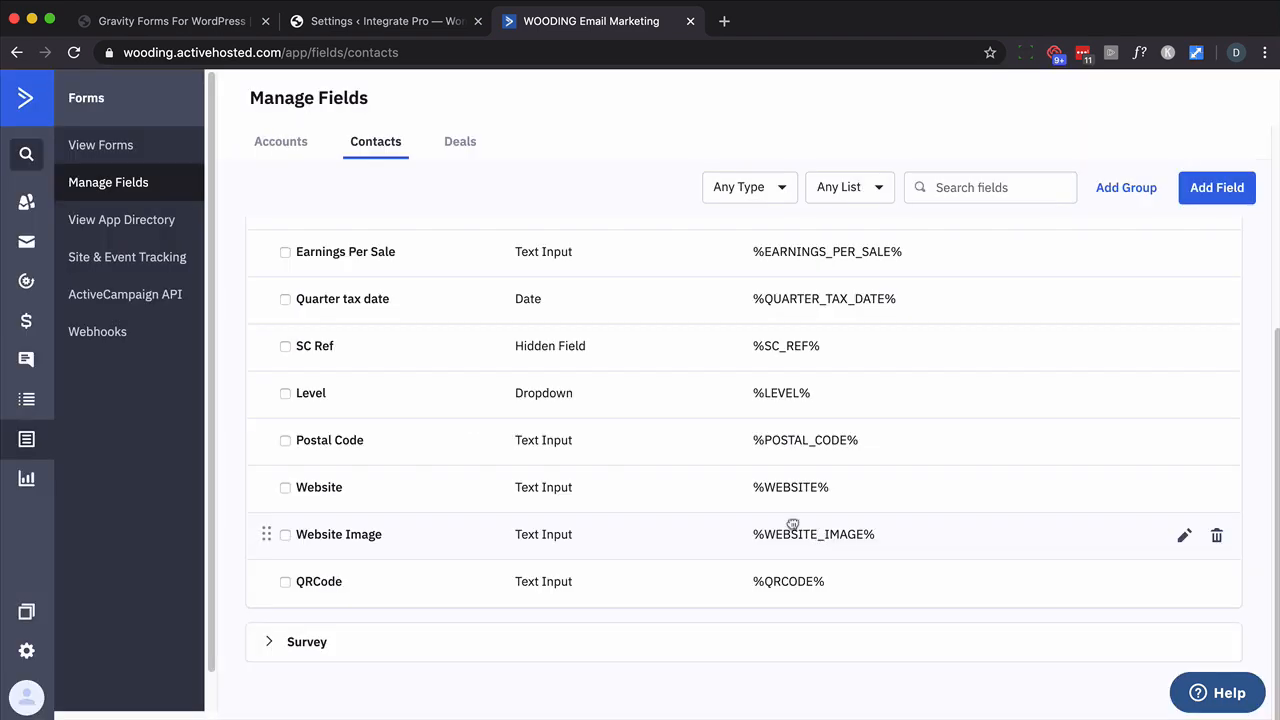
scroll(450, 380, up, 5)
click(266, 237)
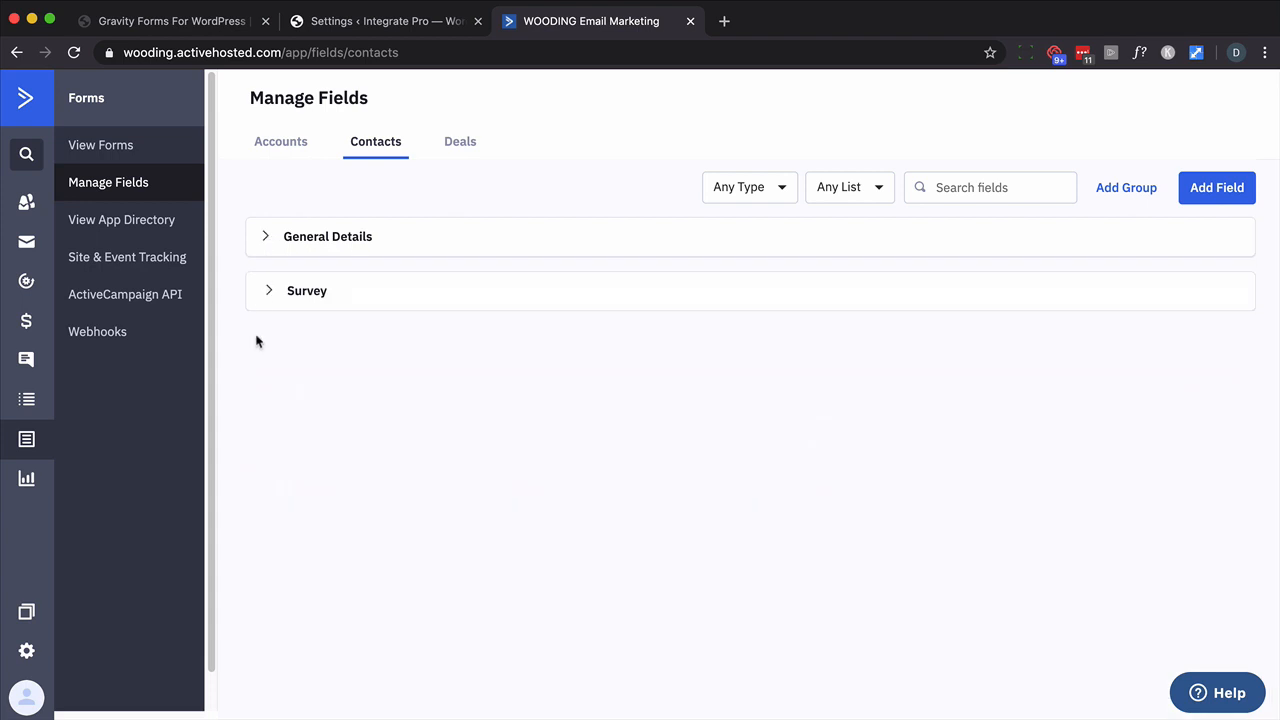
click(270, 292)
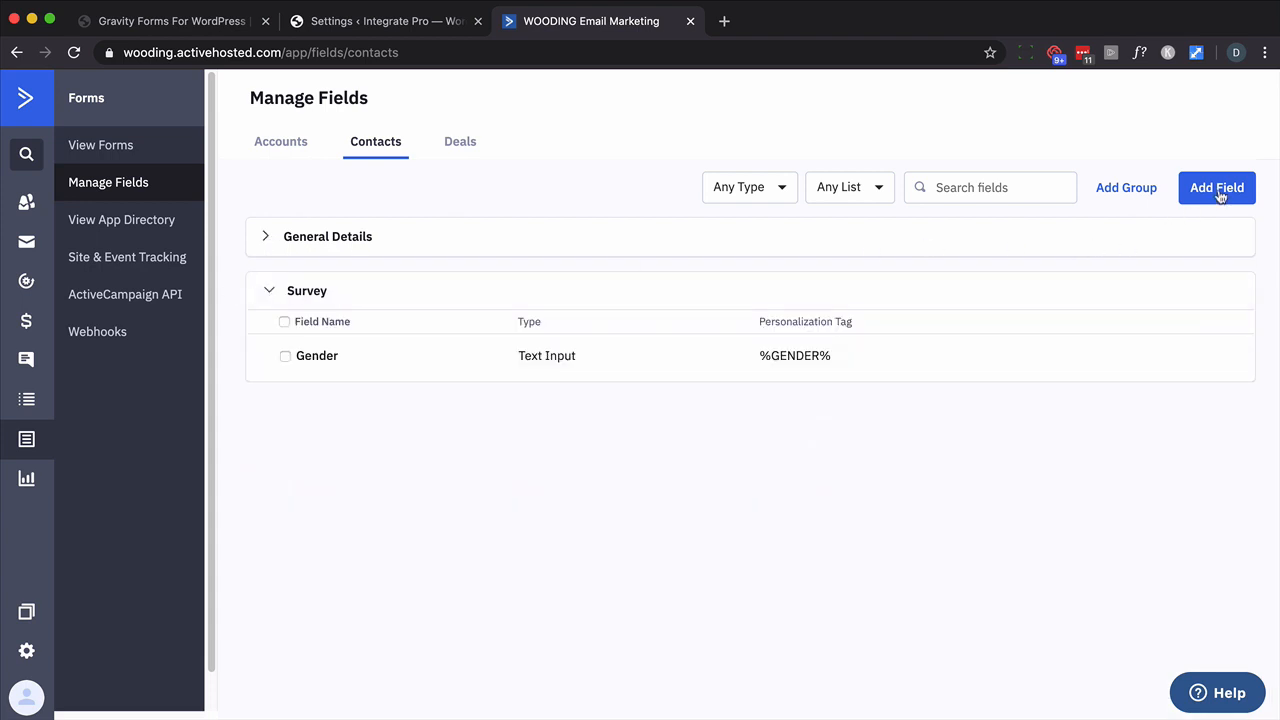
- Add a 'Weight' Text Input contact field in the Survey group
click(1218, 191)
click(508, 331)
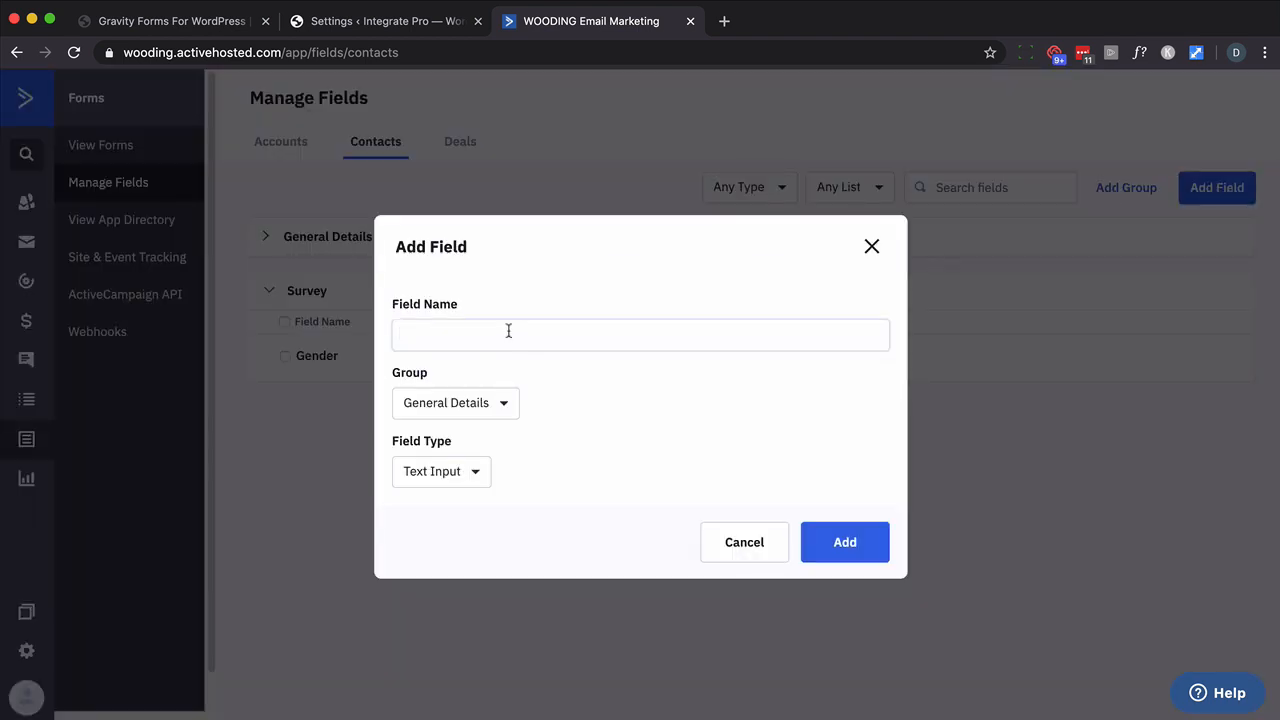
text(WEight)
key(BackSpace)
key(BackSpace)
key(BackSpace)
key(BackSpace)
key(BackSpace)
text(eit)
key(BackSpace)
text(ght)
click(486, 404)
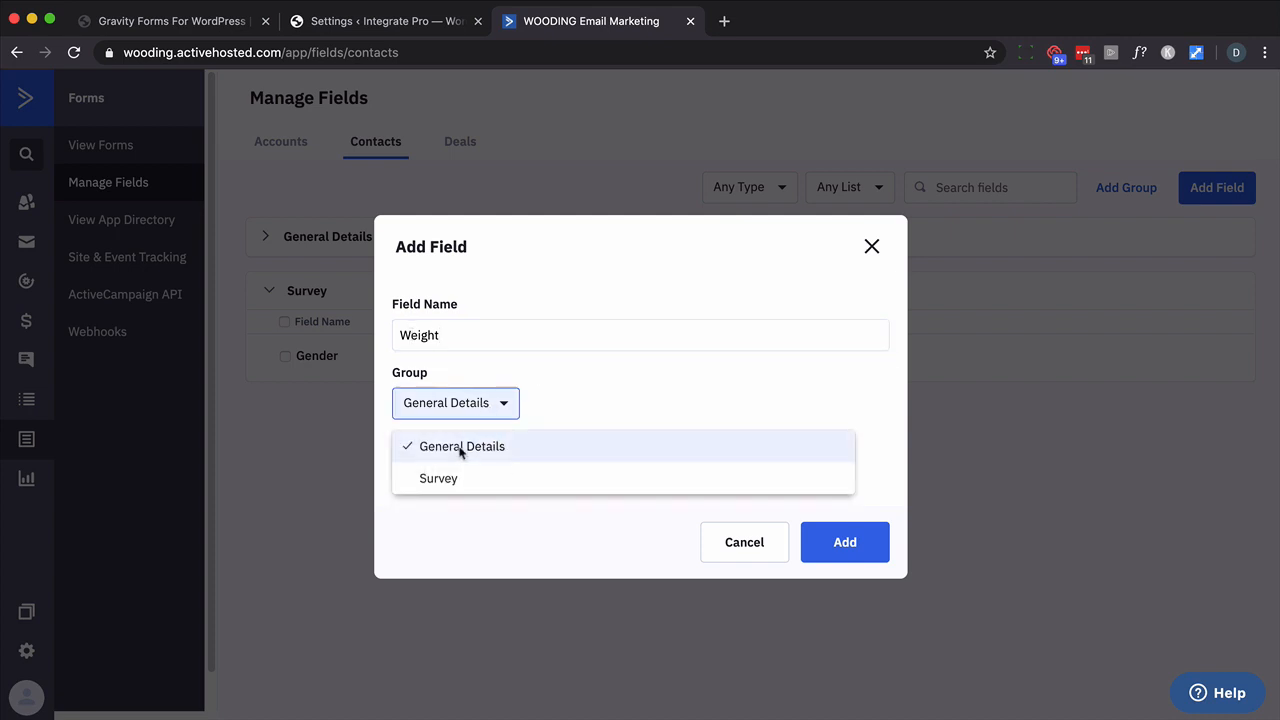
click(443, 477)
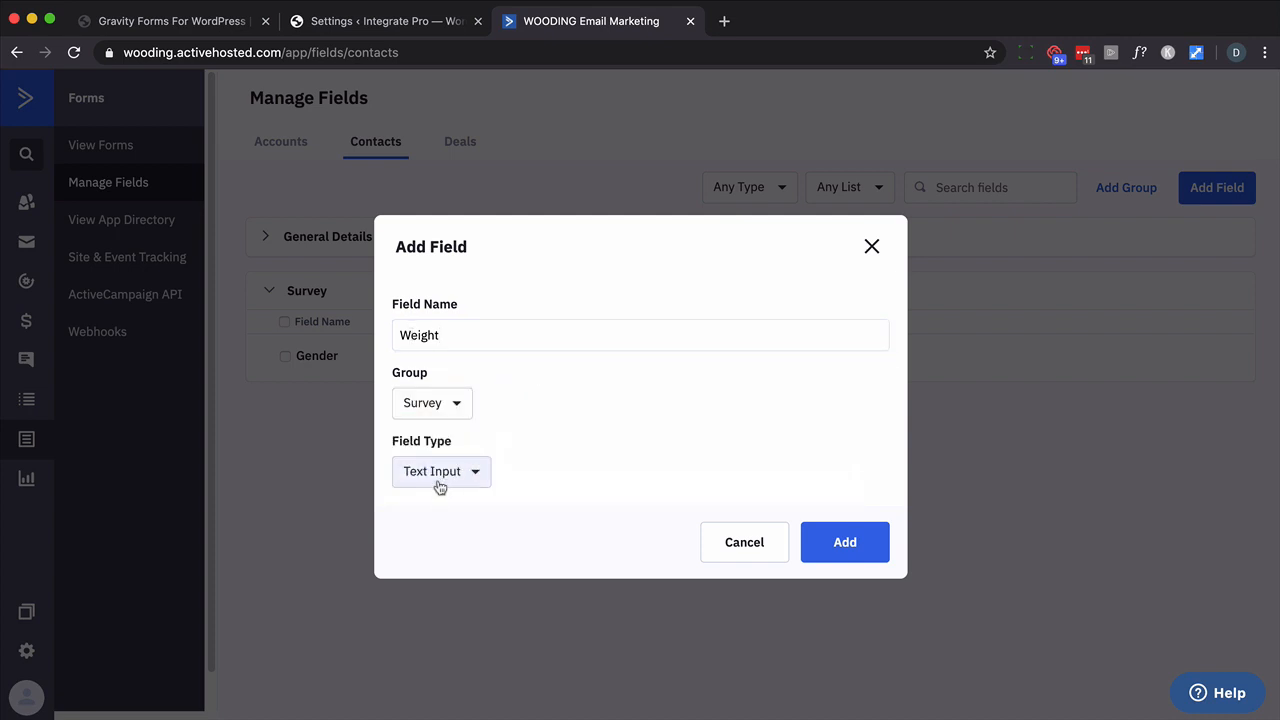
click(438, 480)
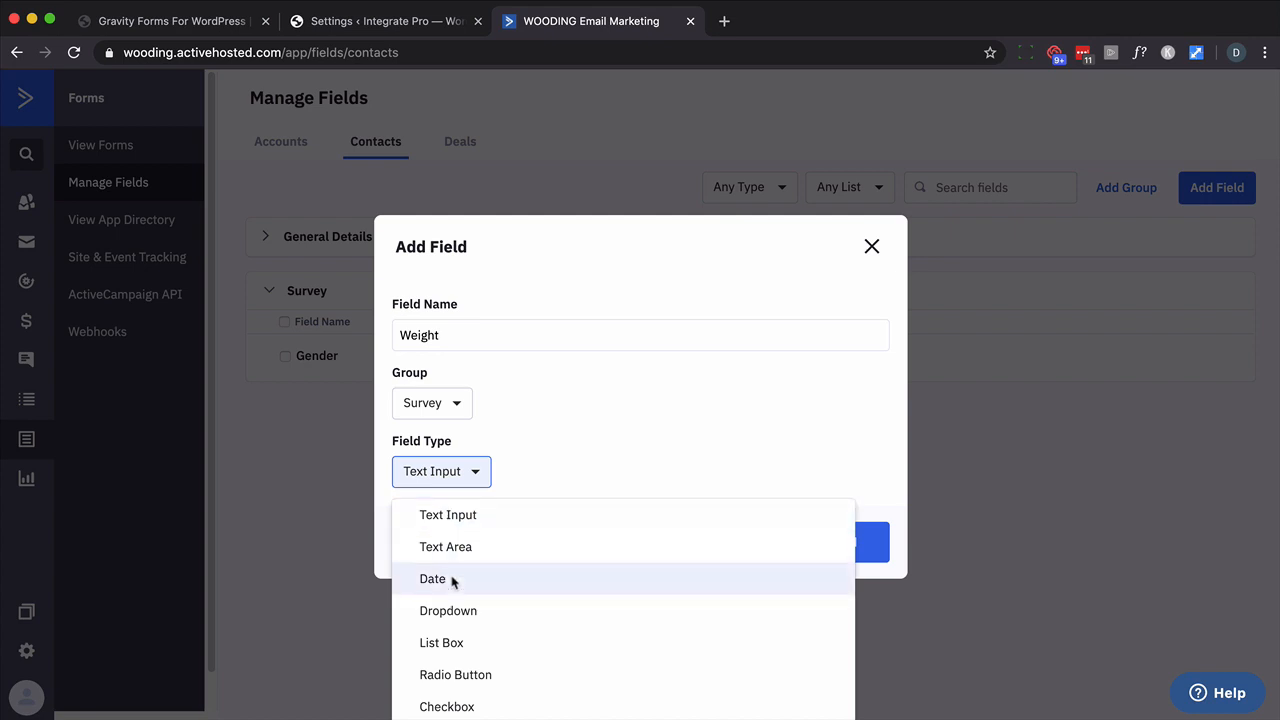
click(463, 517)
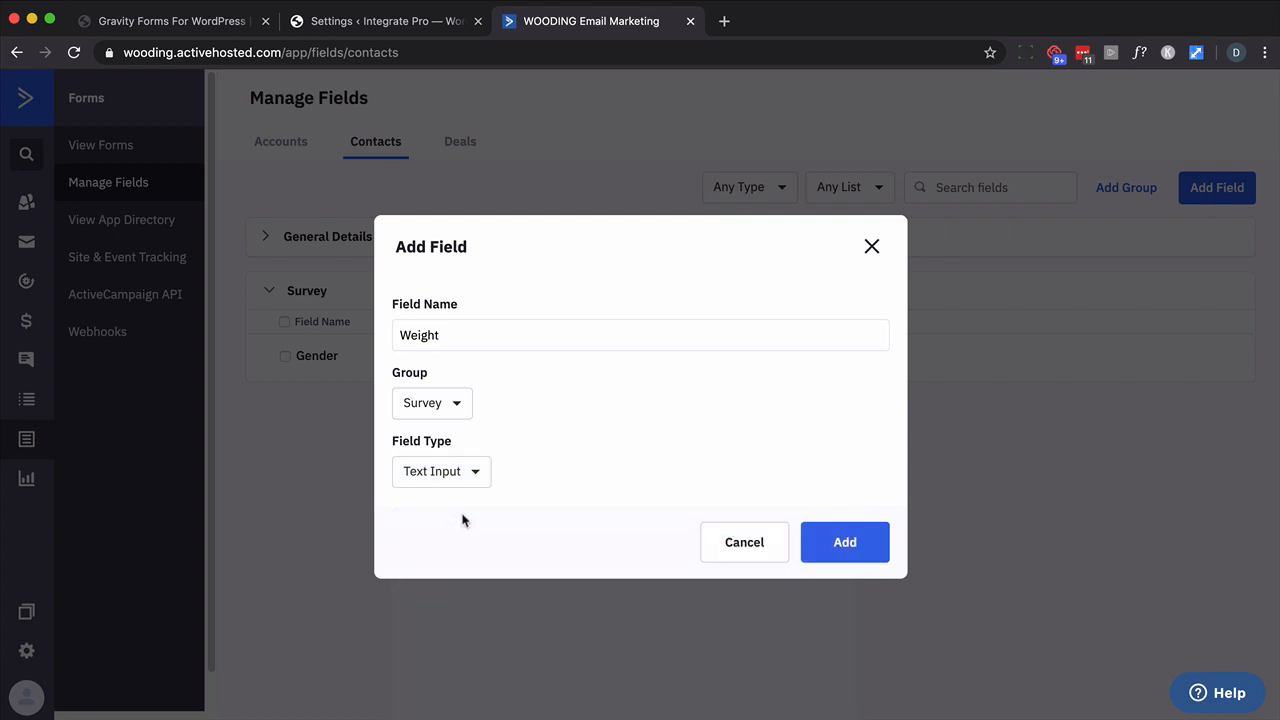
click(855, 546)
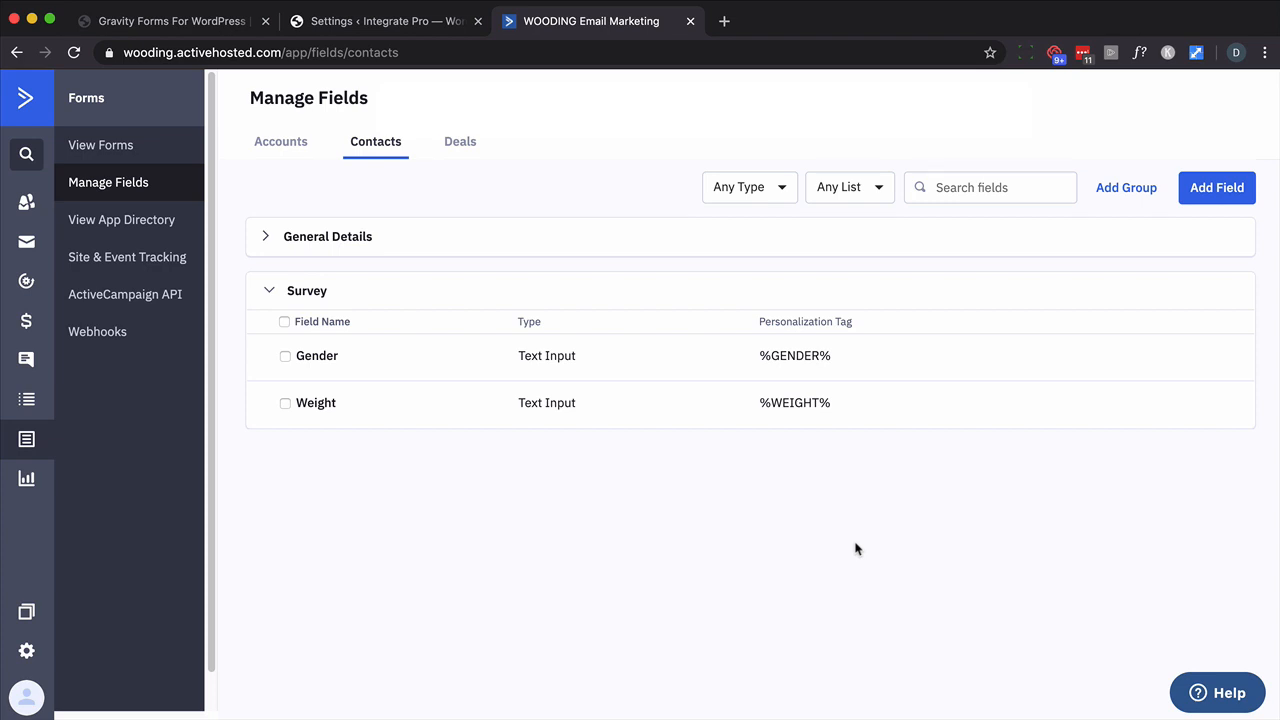
- In WordPress, start a new form under Forms and title it 'Weight Loss'
click(428, 30)
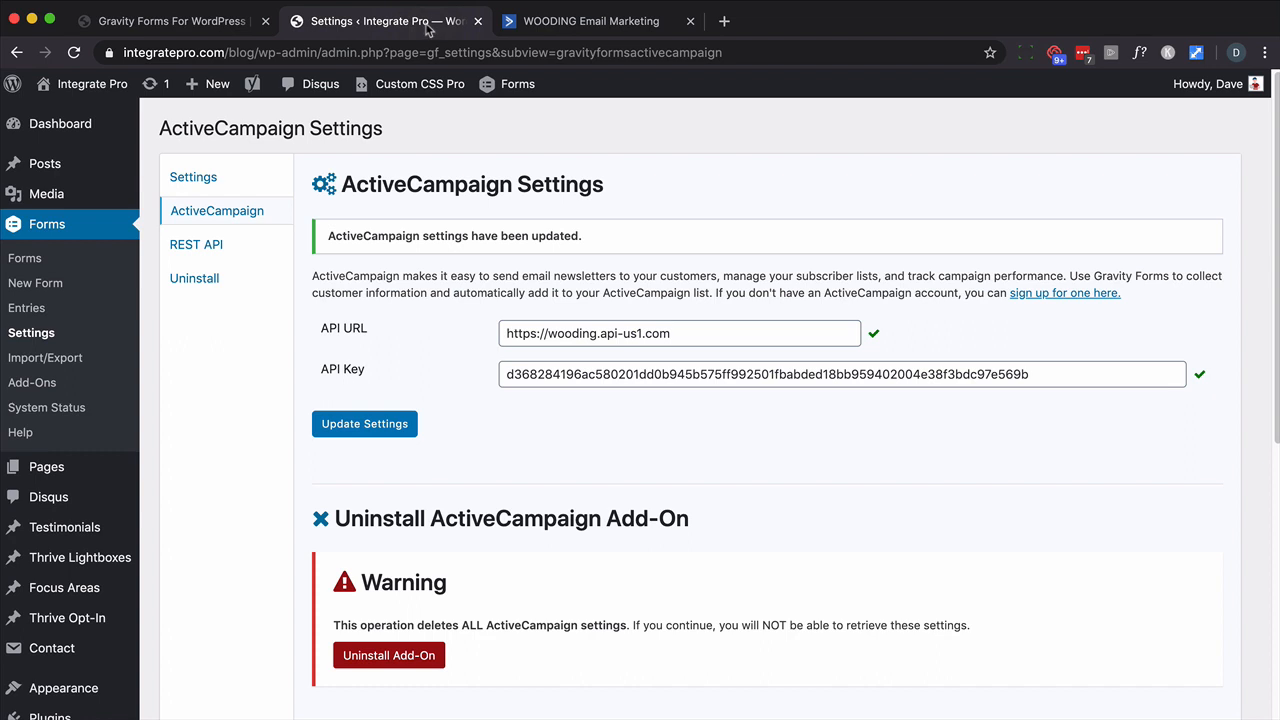
click(17, 282)
text(Weight Loss)
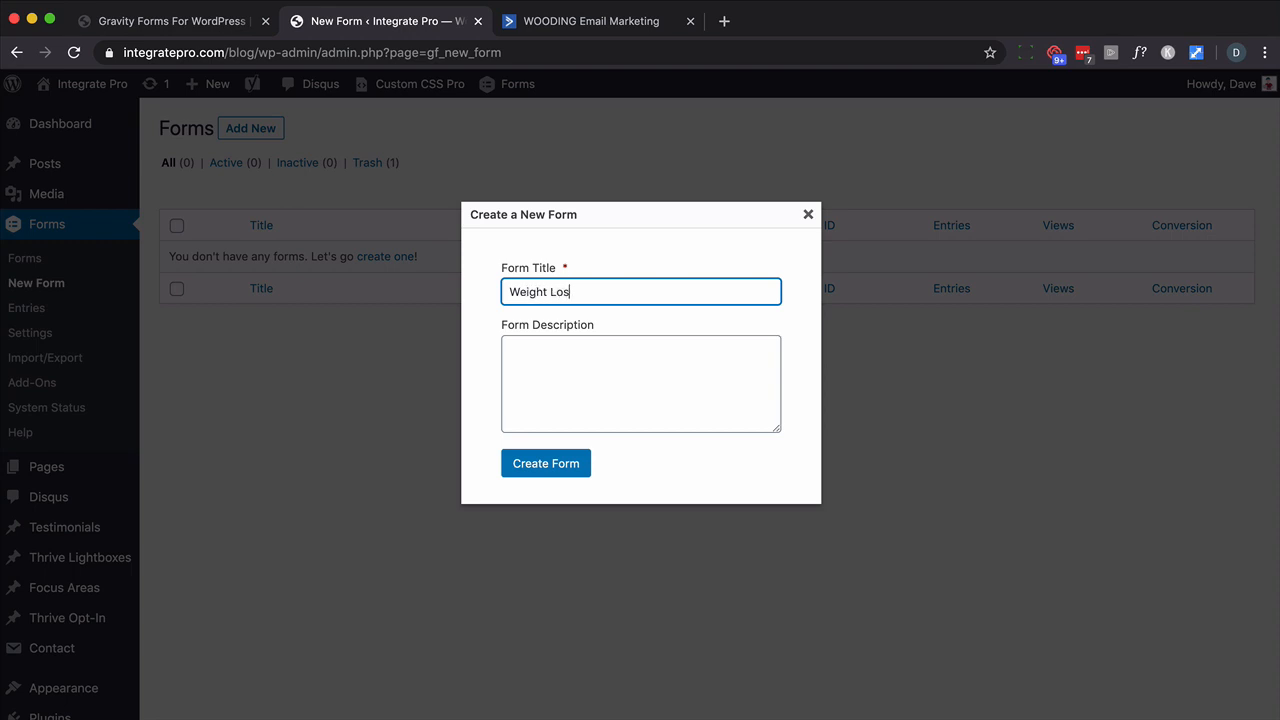
click(543, 462)
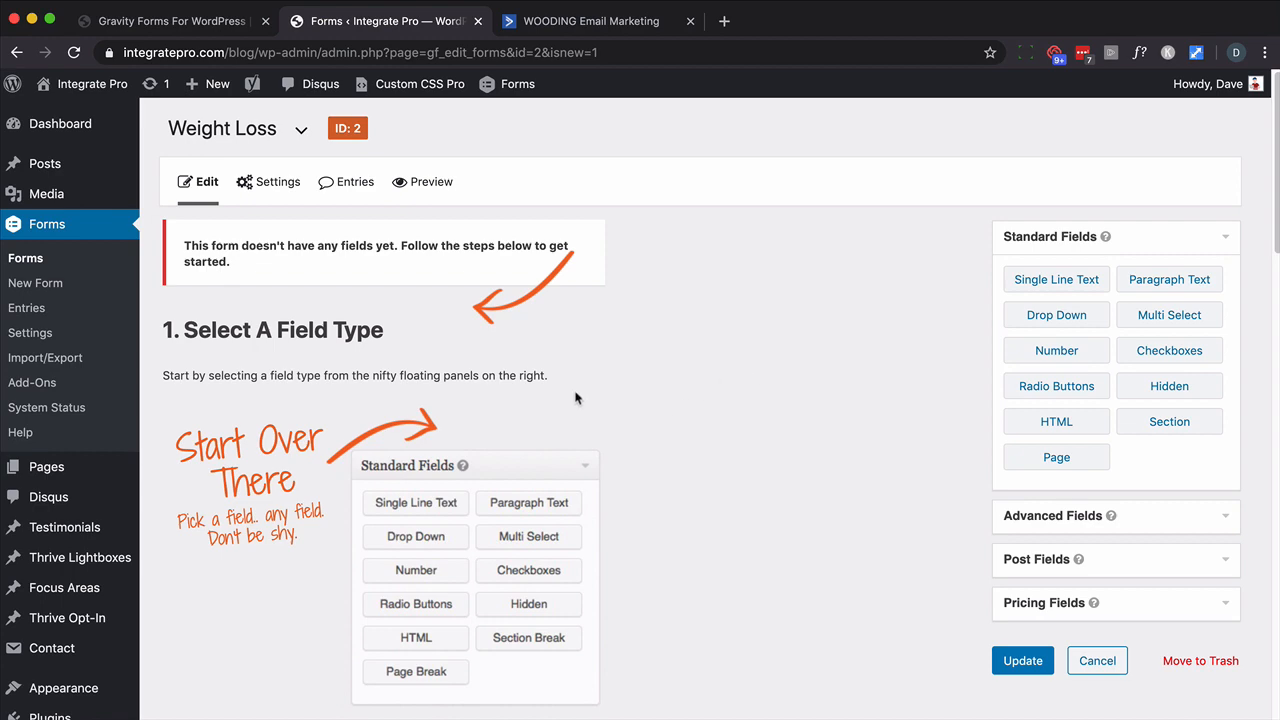
- Add an Email field from Advanced Fields and make it required
scroll(575, 392, down, 10)
scroll(577, 380, up, 12)
click(1078, 517)
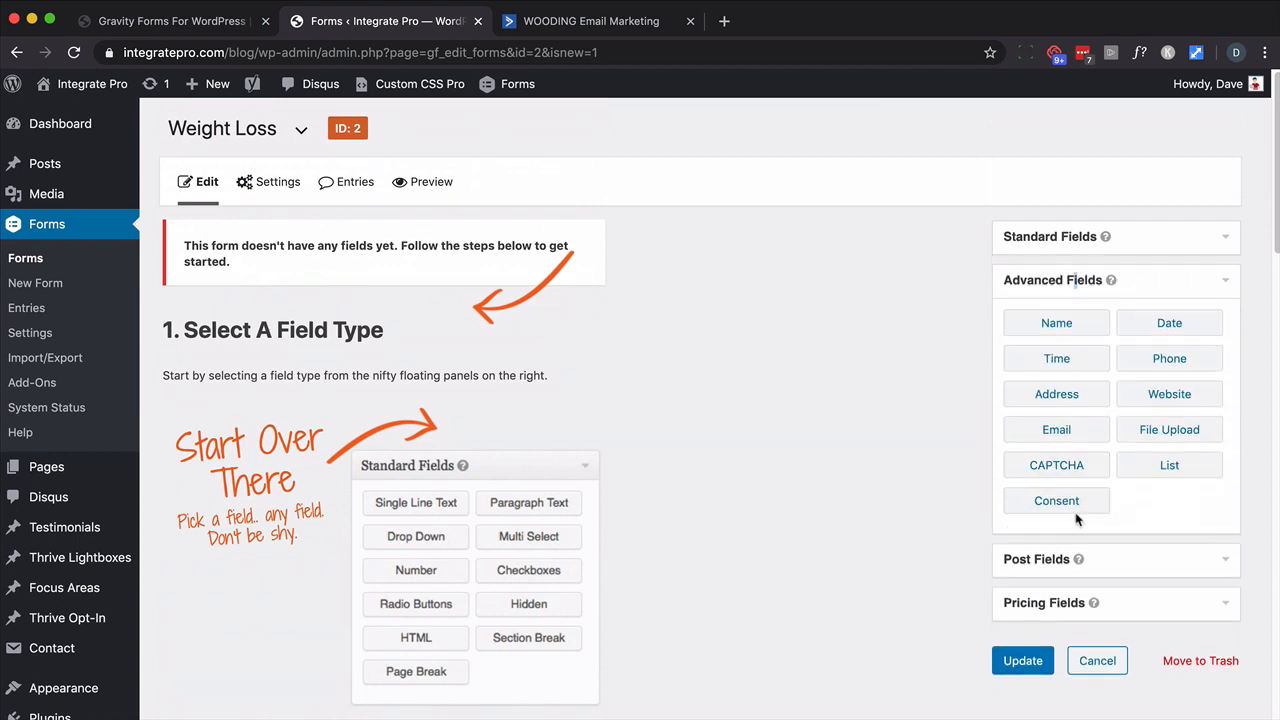
click(1066, 437)
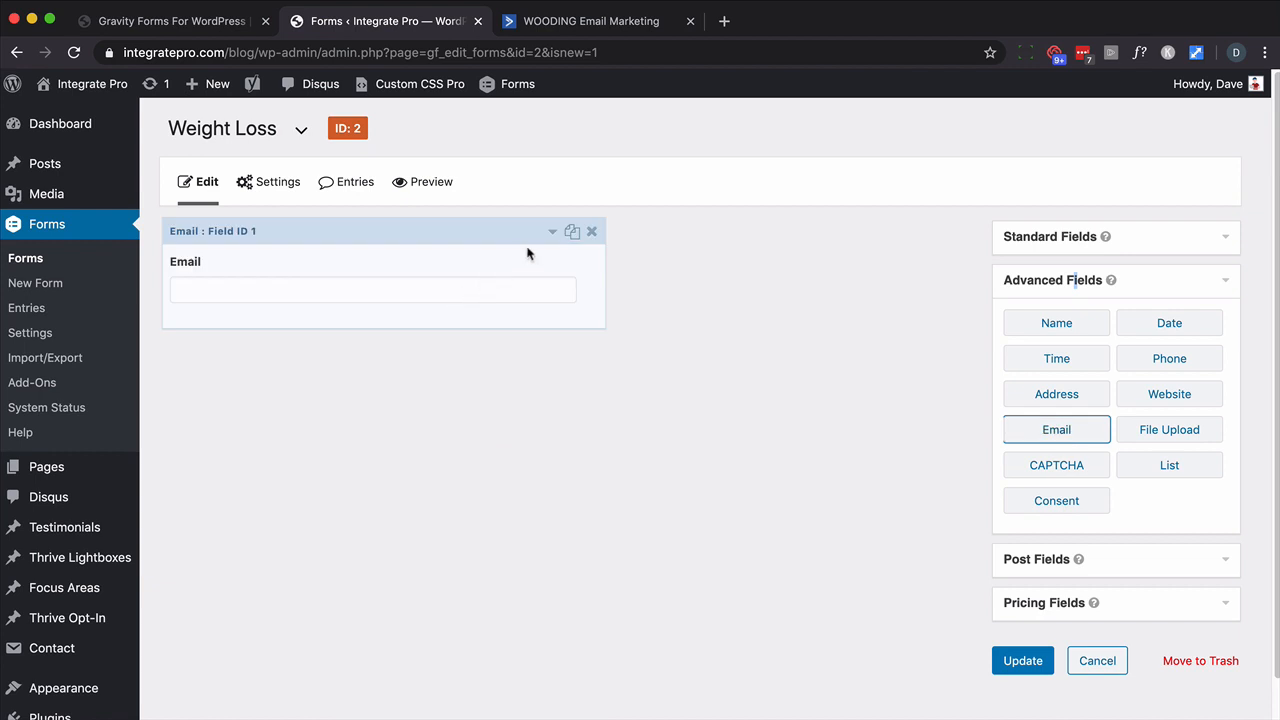
click(552, 232)
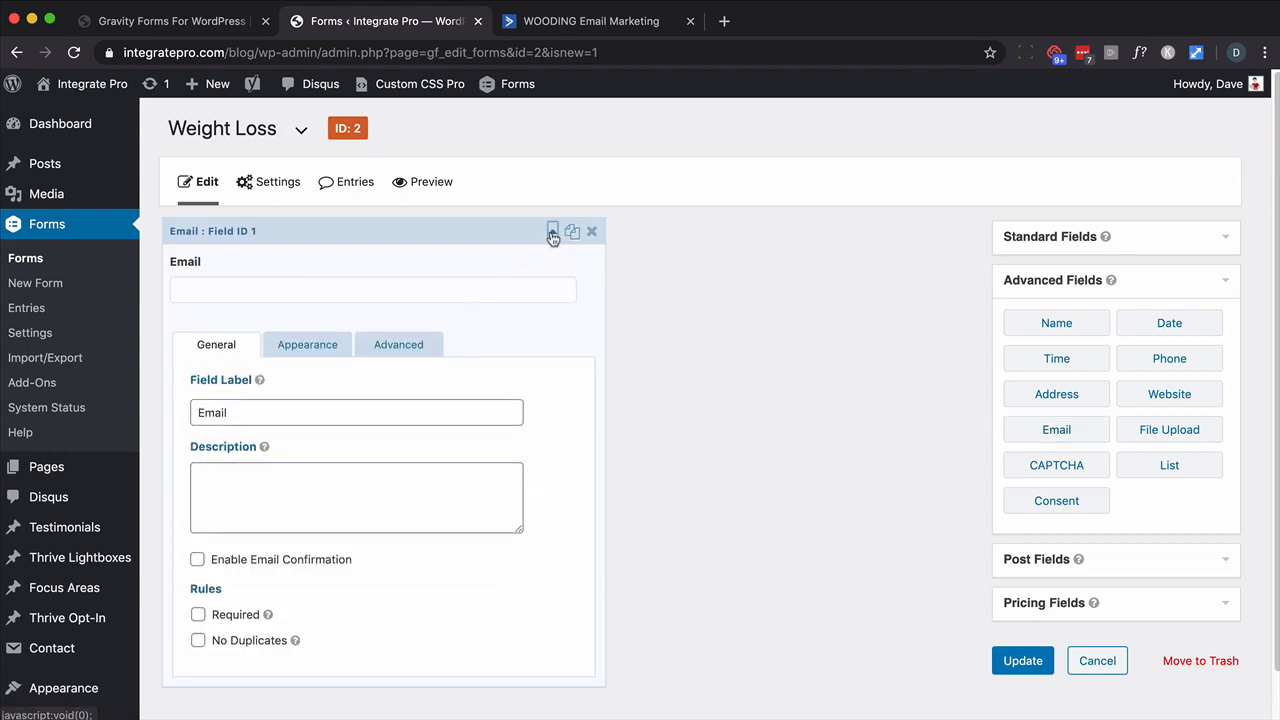
click(198, 614)
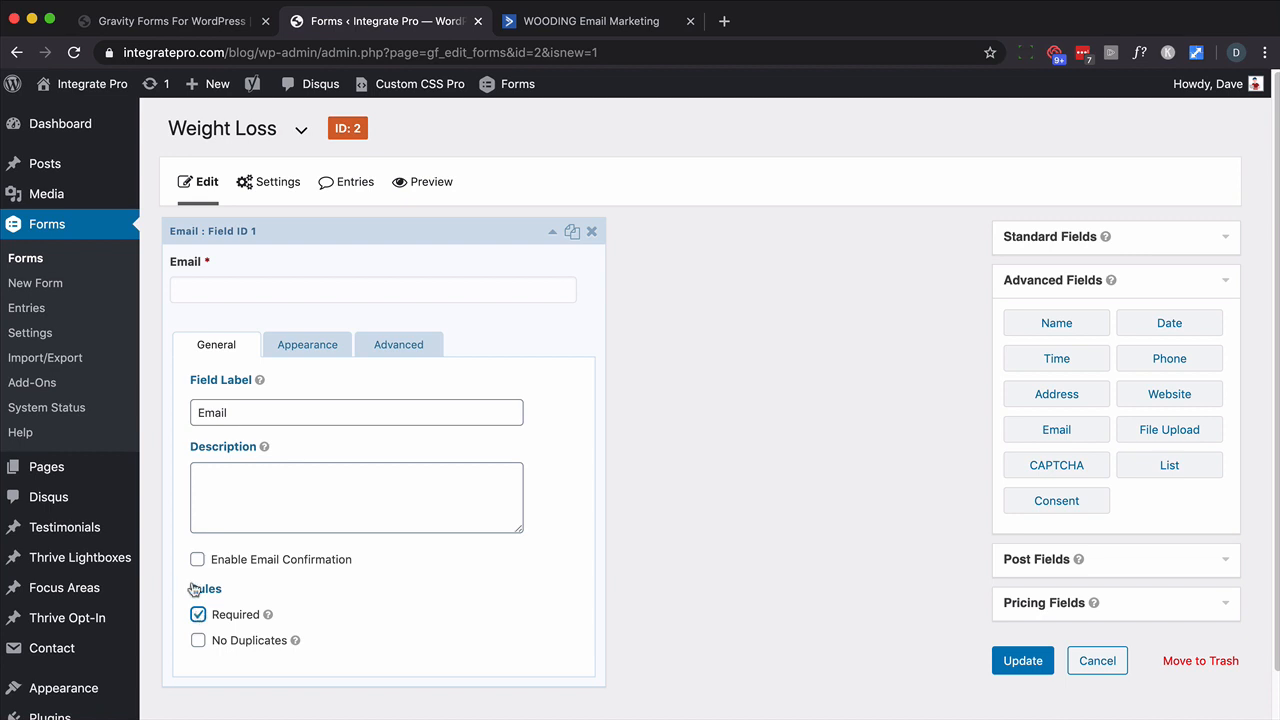
click(288, 346)
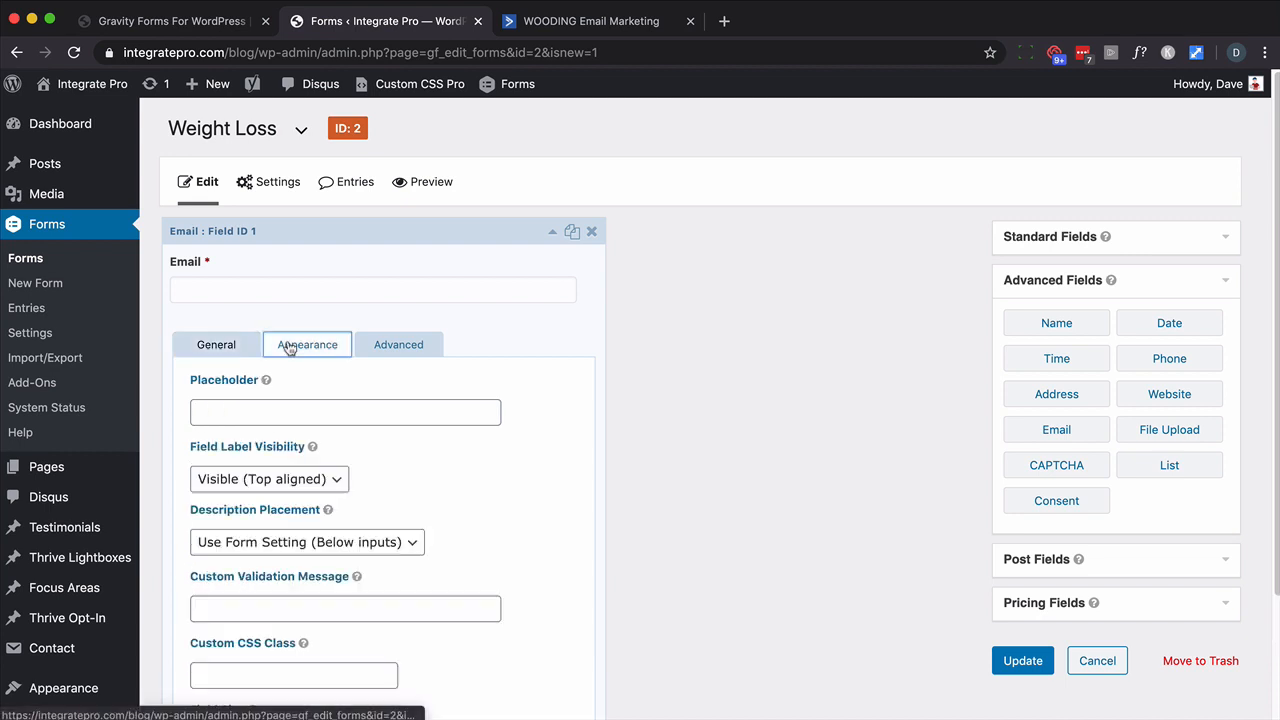
click(227, 412)
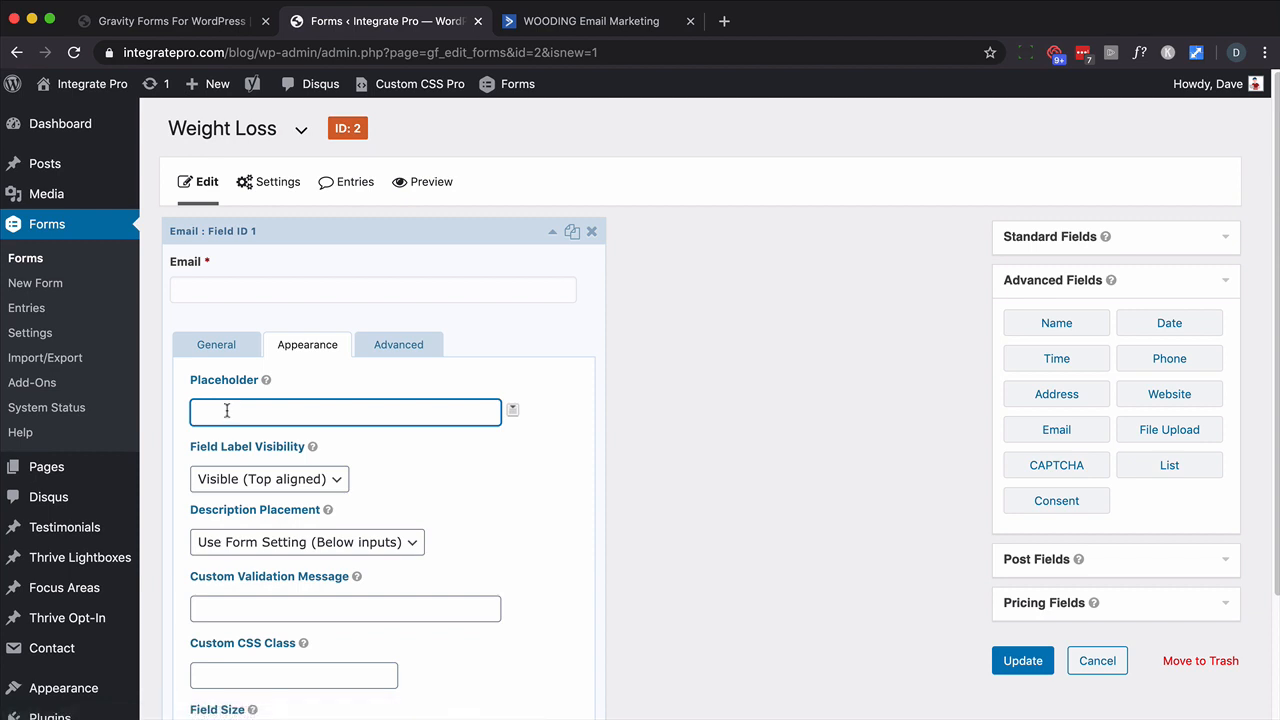
text(You@email)
key(super+a)
text(you@email.com)
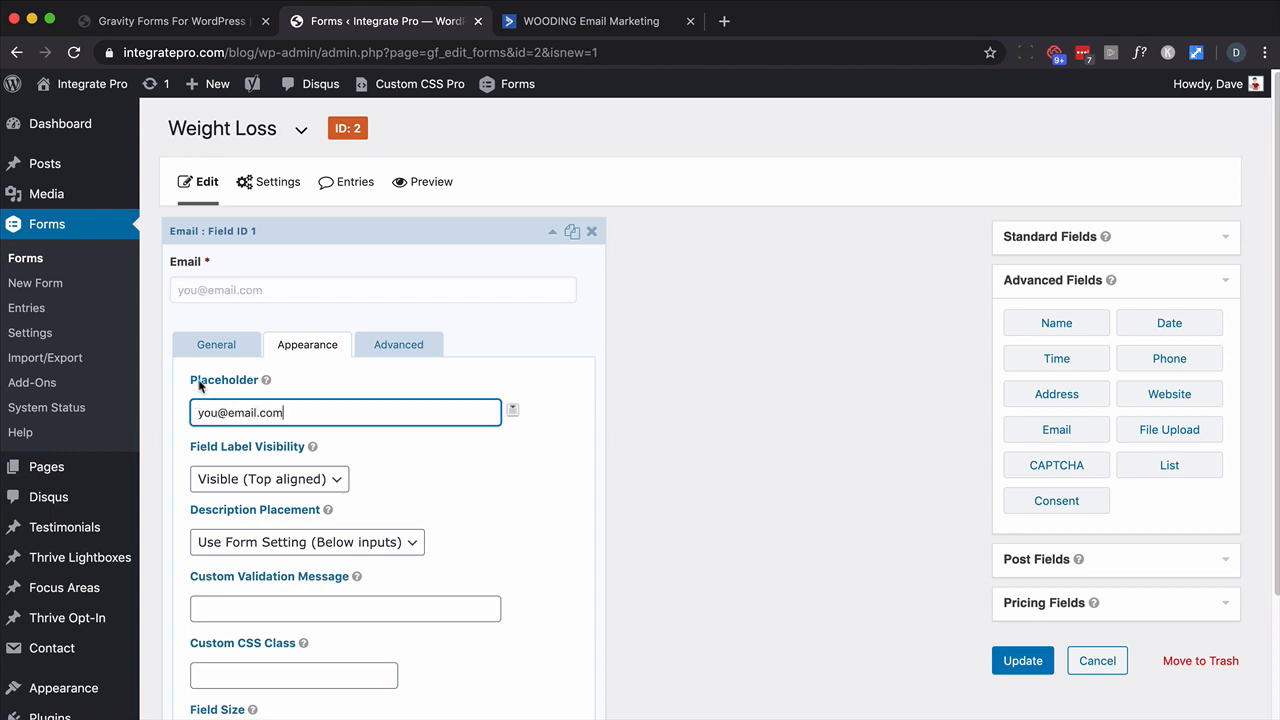
- Add the description 'Enter best email address here' and update the form
click(213, 350)
click(230, 474)
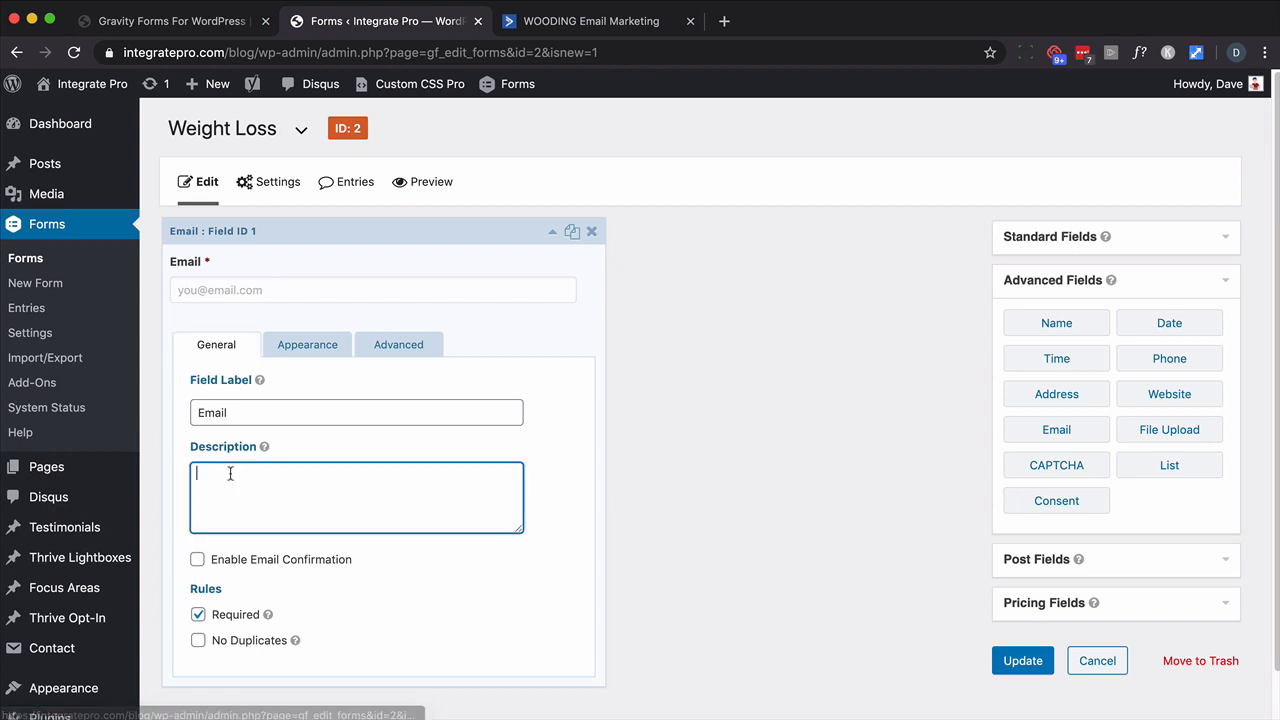
text(Ent)
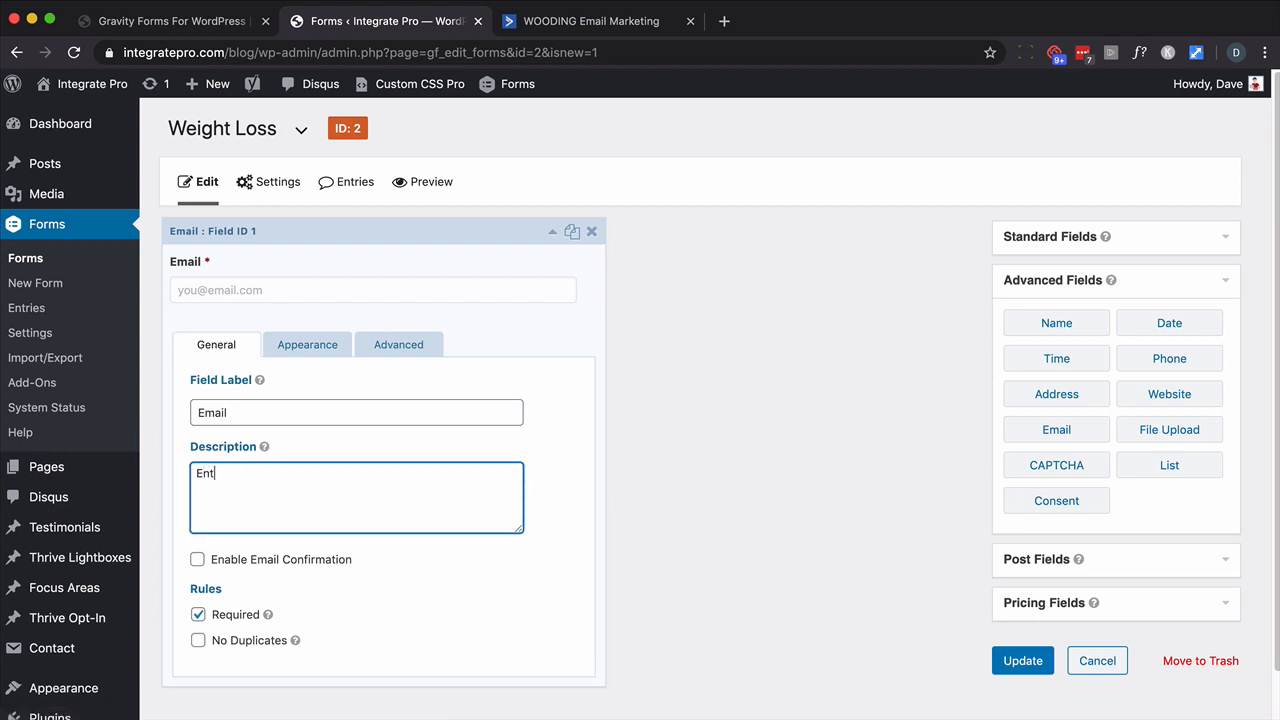
text(er best email address here)
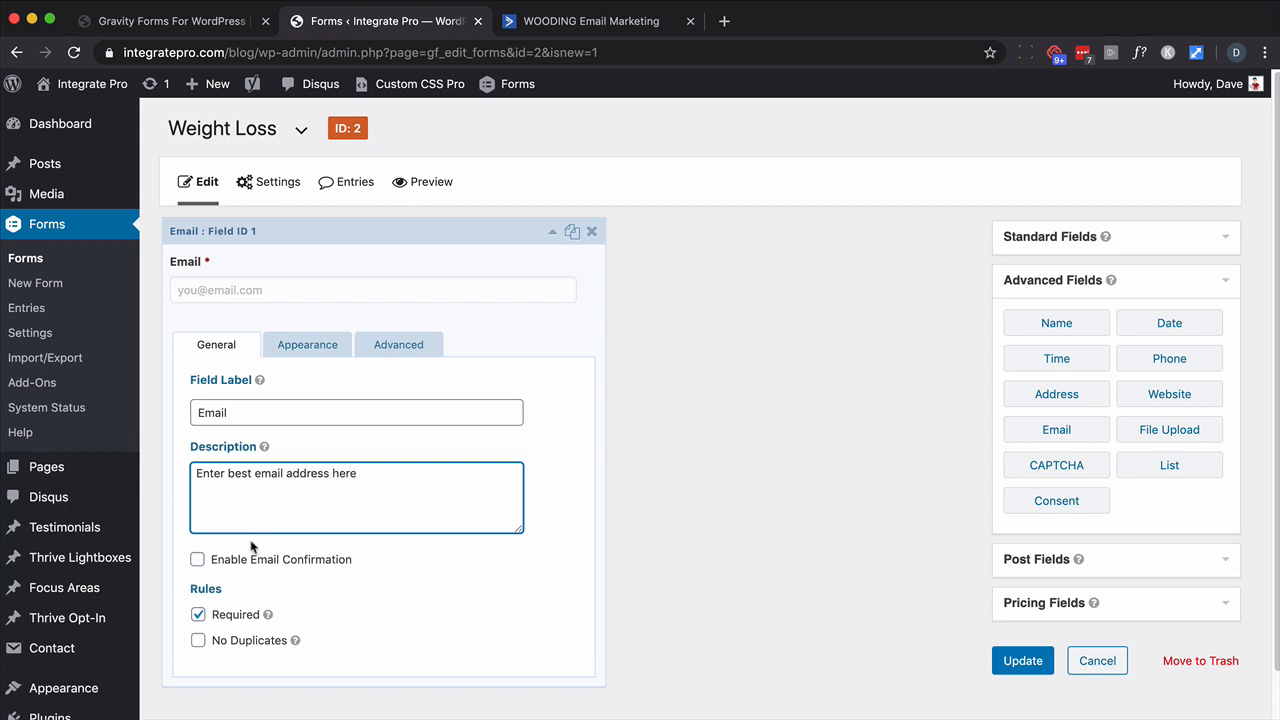
click(307, 345)
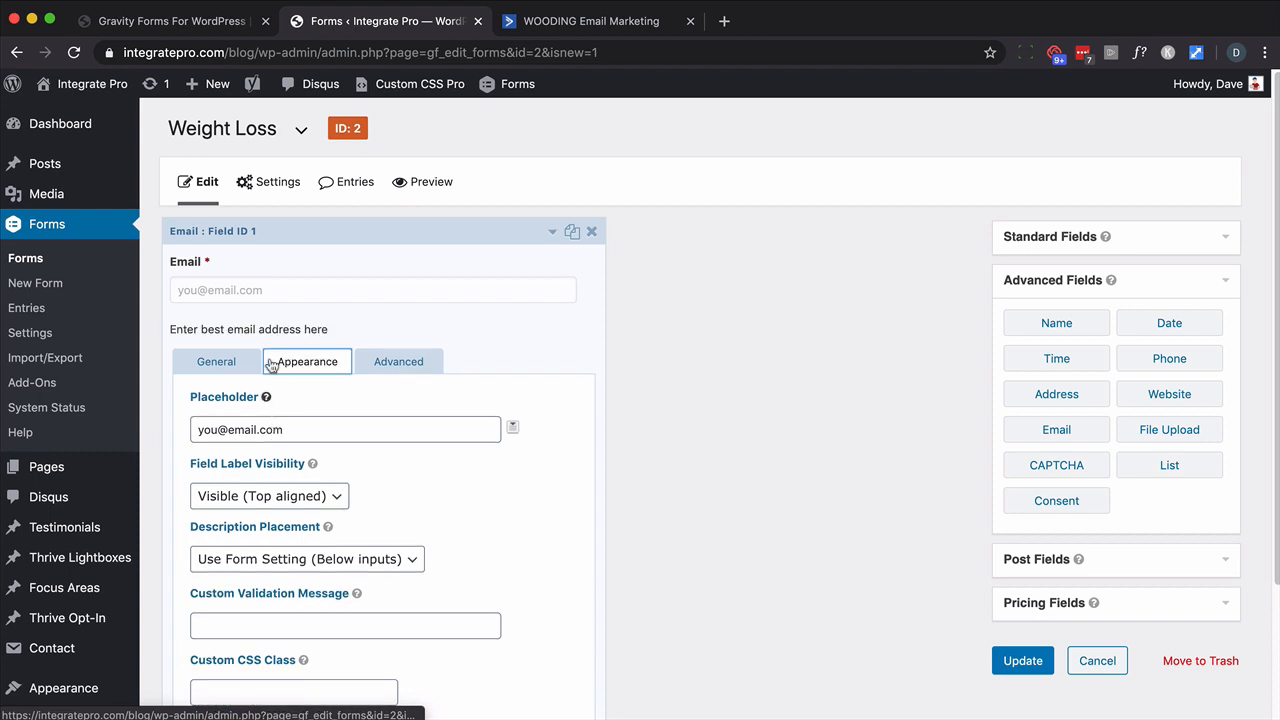
click(216, 361)
scroll(600, 450, down, 2)
click(1021, 558)
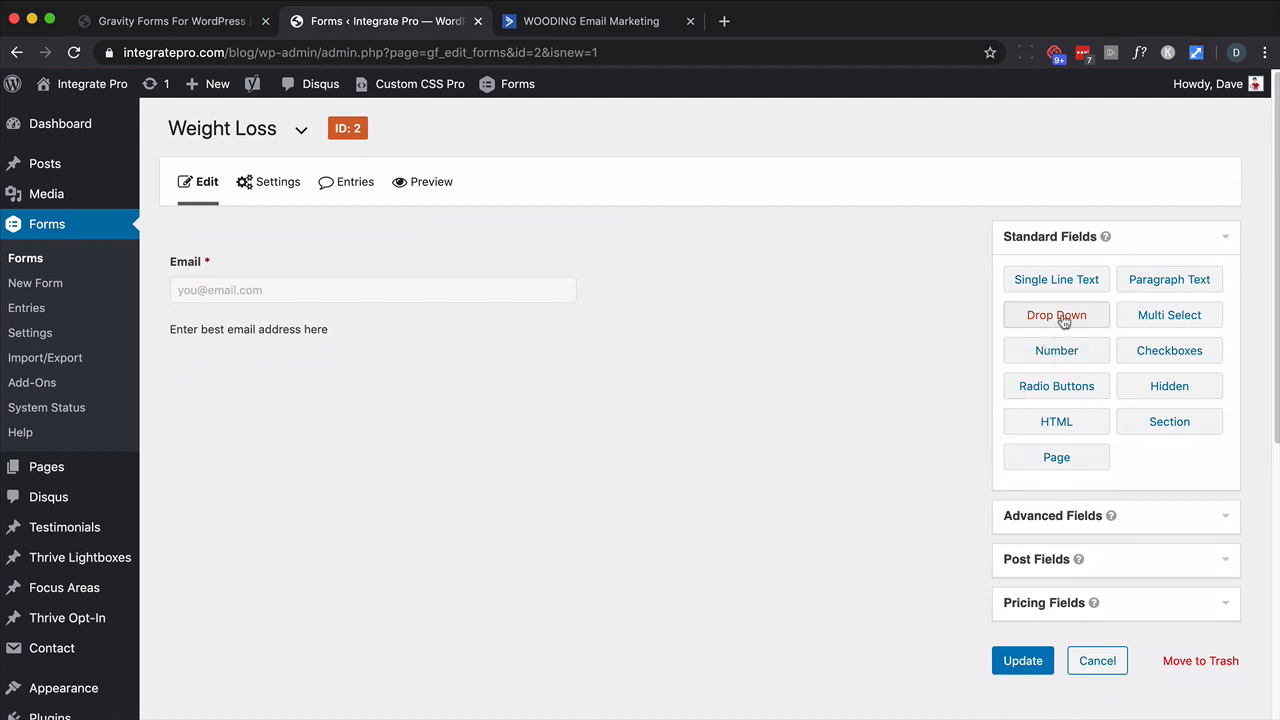
- Add a Drop Down field below Email labelled 'Are you a man or woman?'
drag(1063, 321, 245, 372)
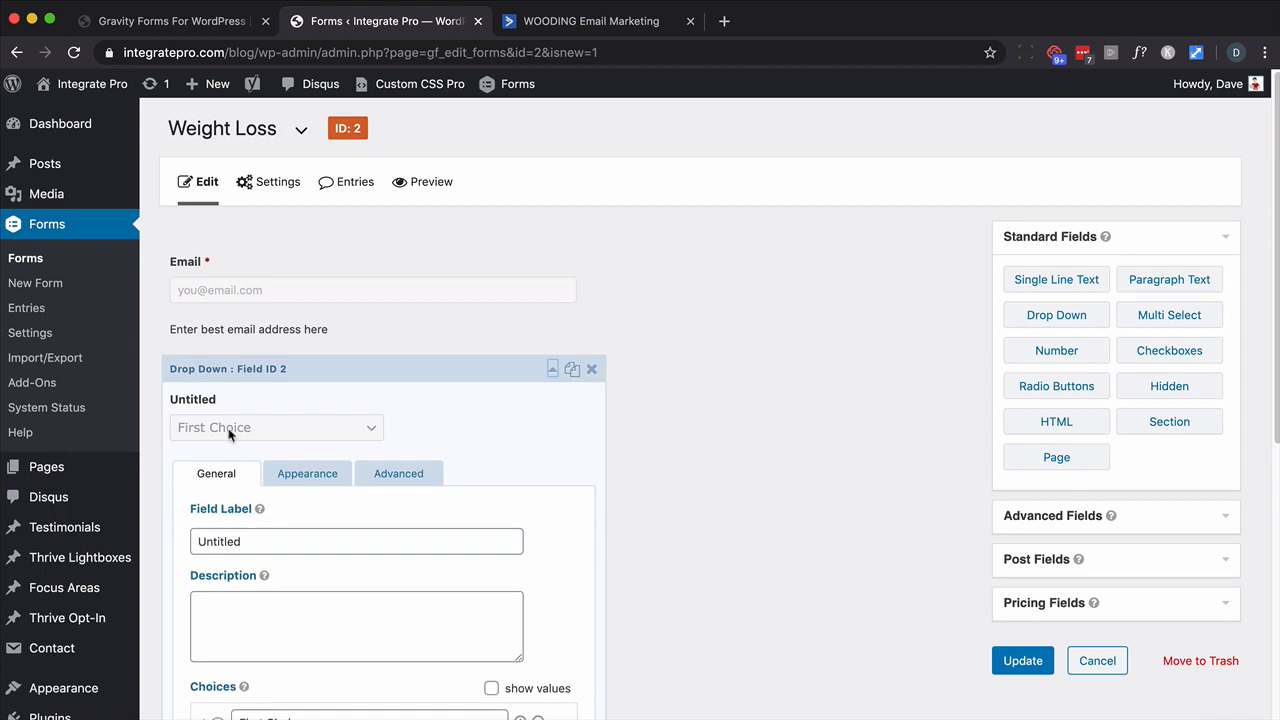
click(237, 542)
double_click(238, 545)
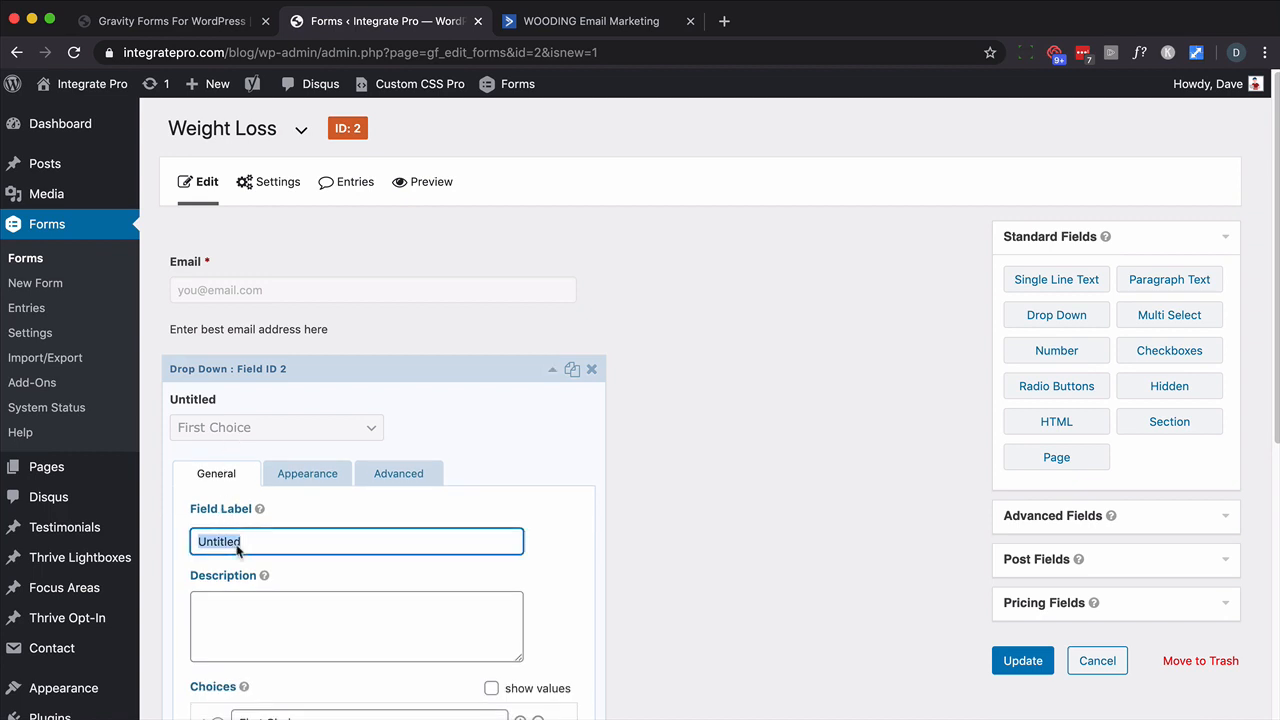
text(Woman)
scroll(395, 497, down, 3)
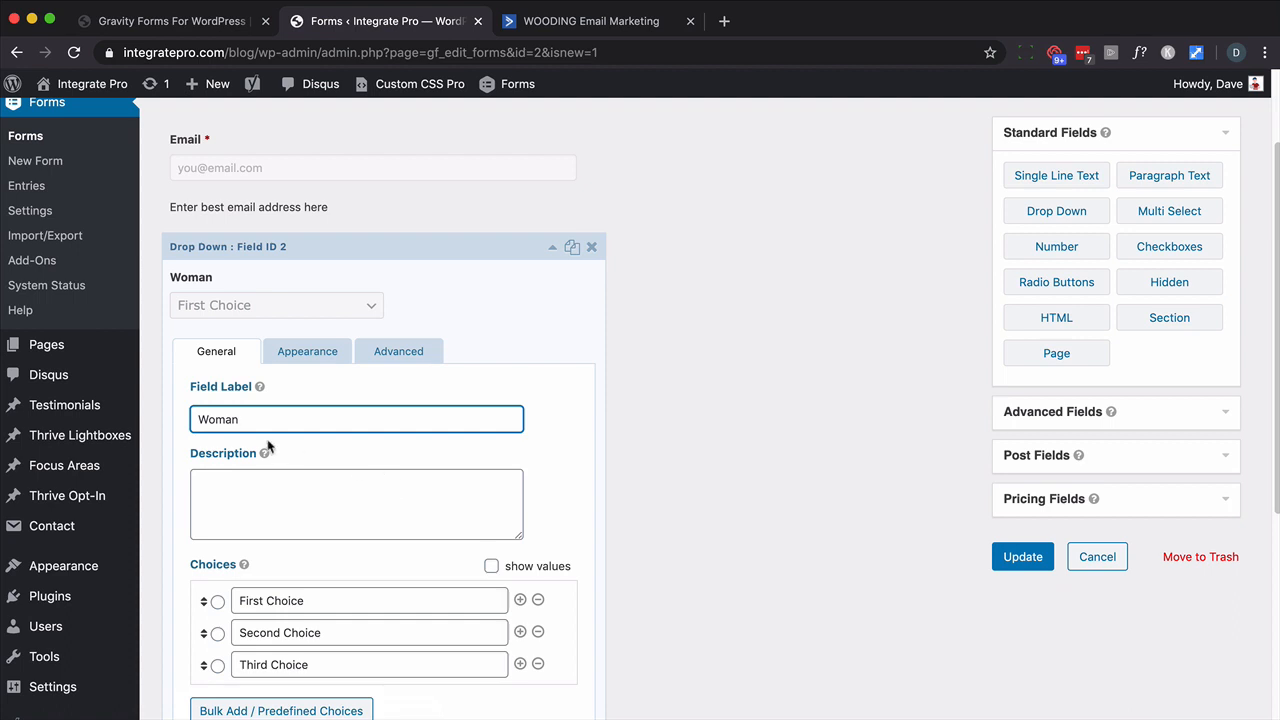
drag(260, 419, 152, 410)
text(Are you a )
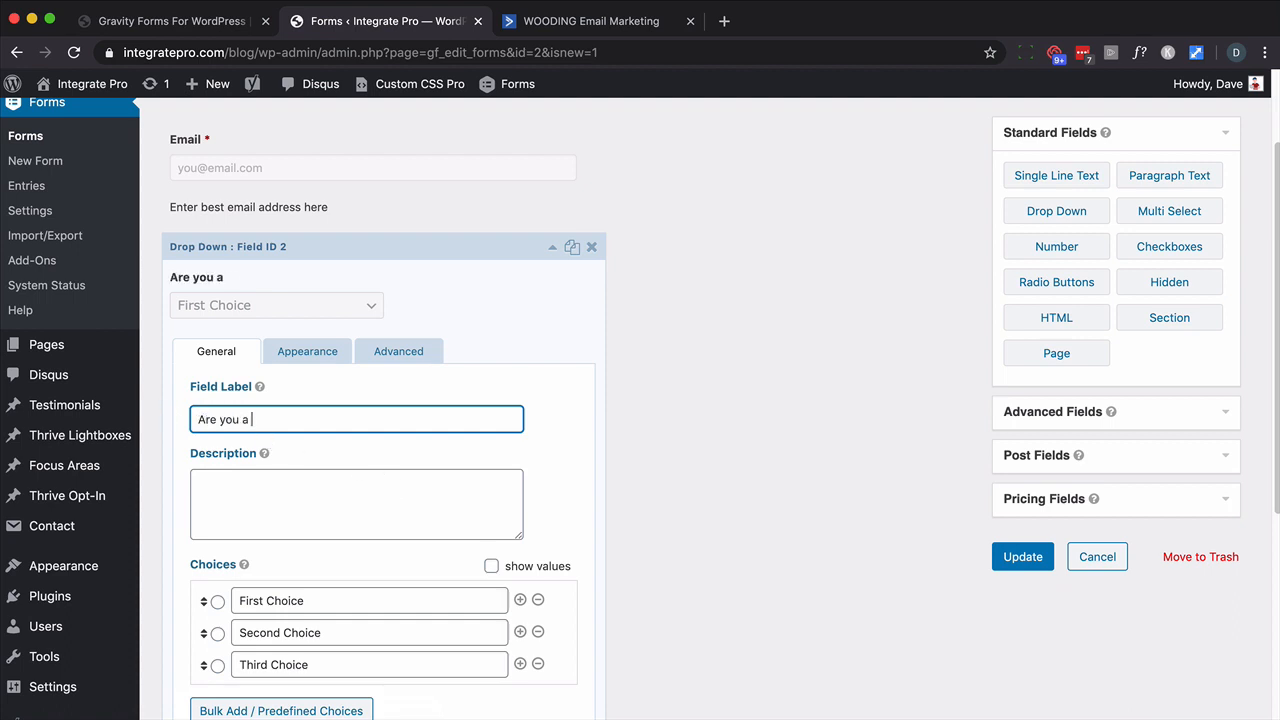
text(man or woma)
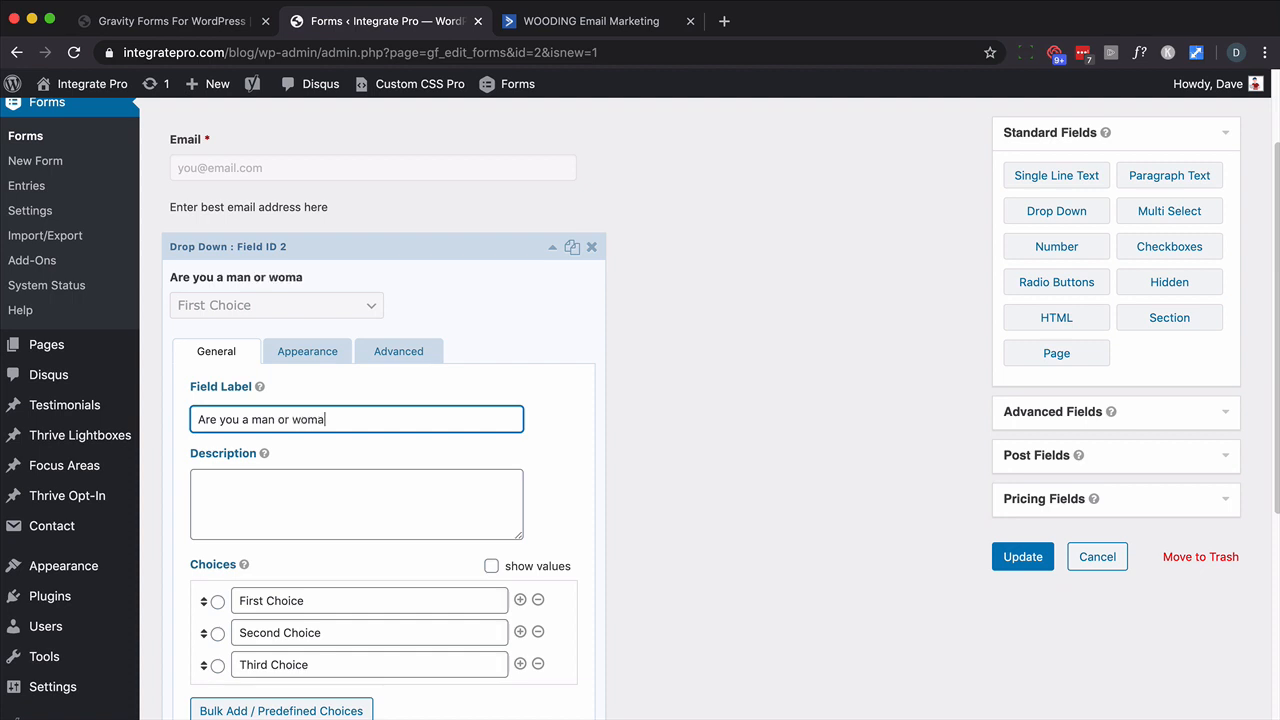
text(in)
key(BackSpace)
key(BackSpace)
scroll(306, 443, up, 2)
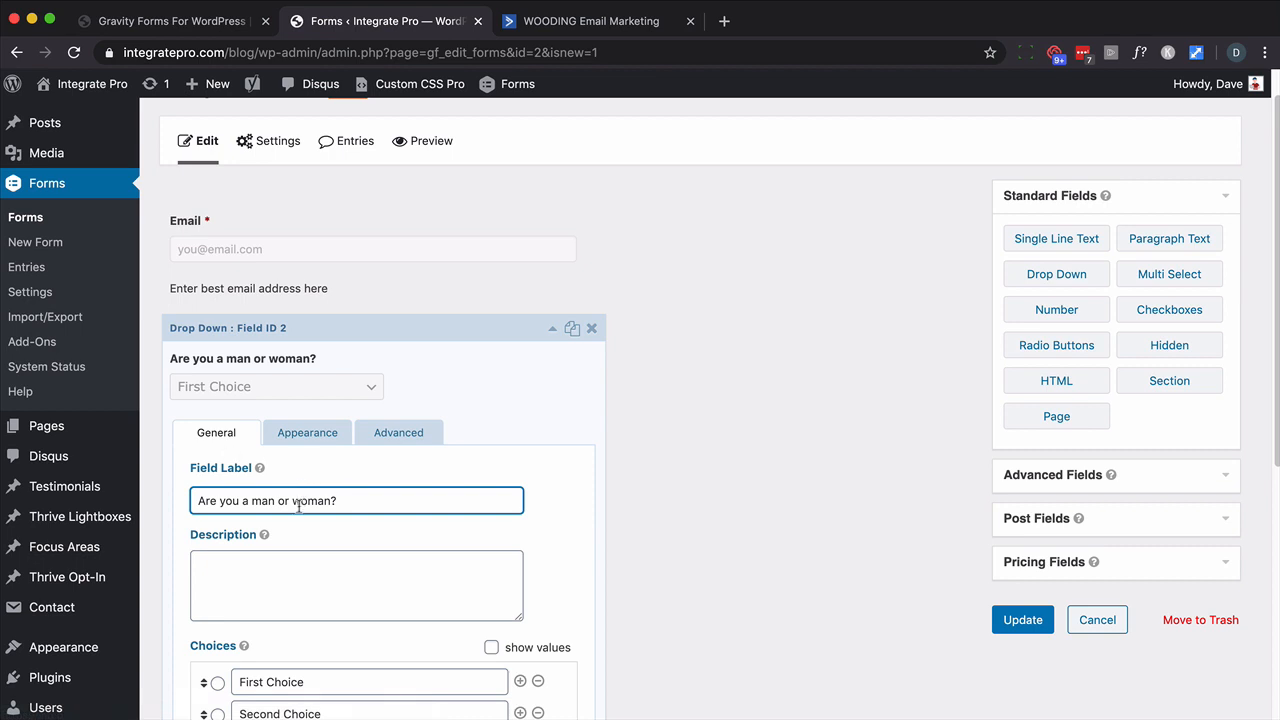
scroll(270, 603, down, 2)
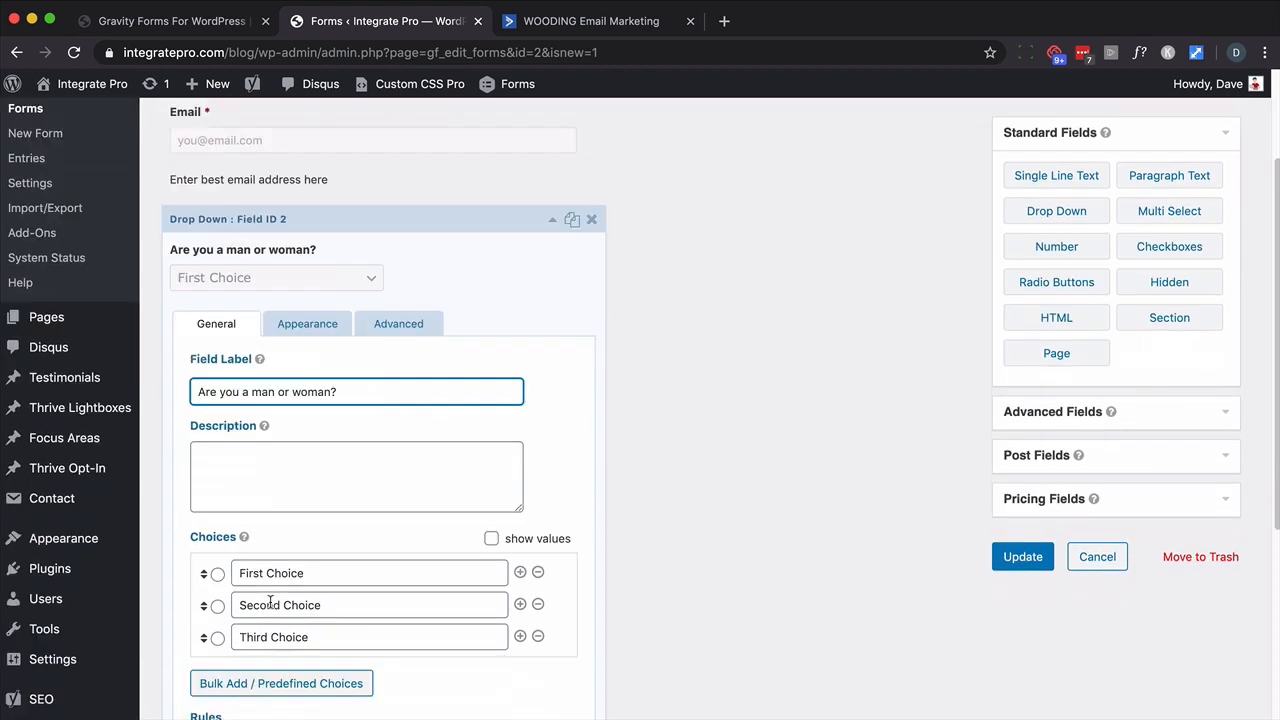
- Move the question into the description and relabel the dropdown 'Gender'
triple_click(293, 391)
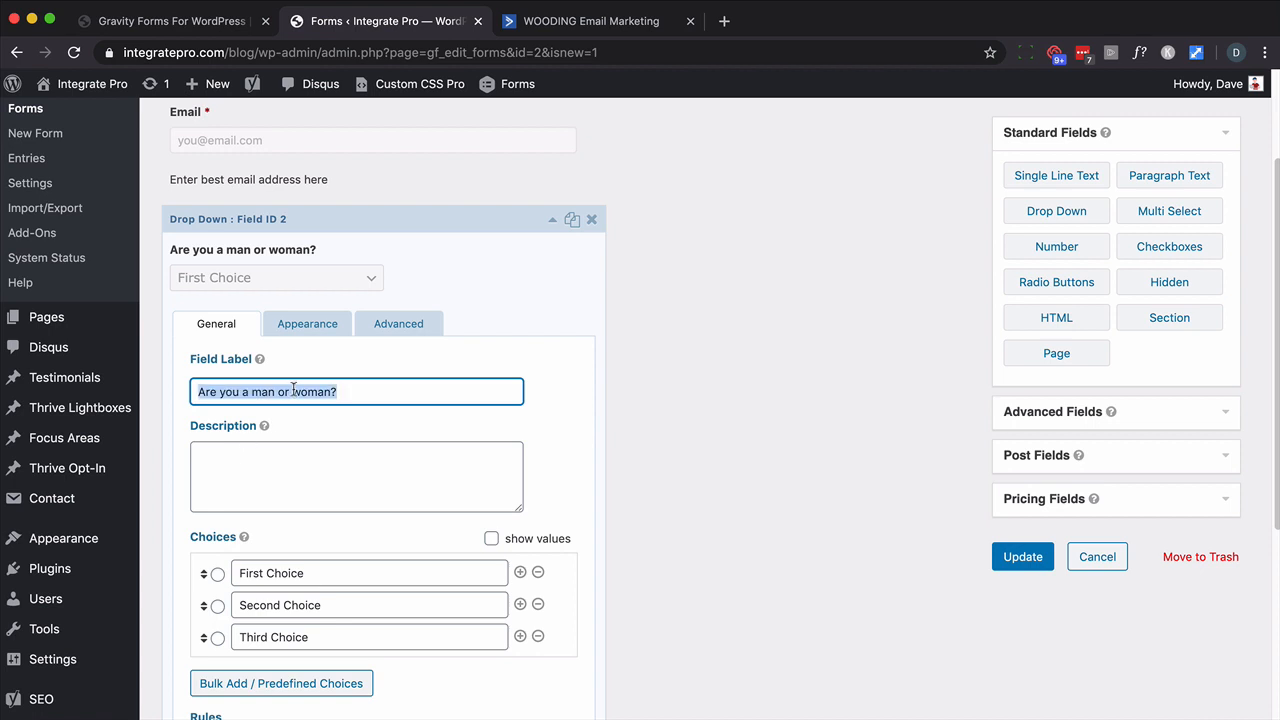
key(super+x)
click(270, 455)
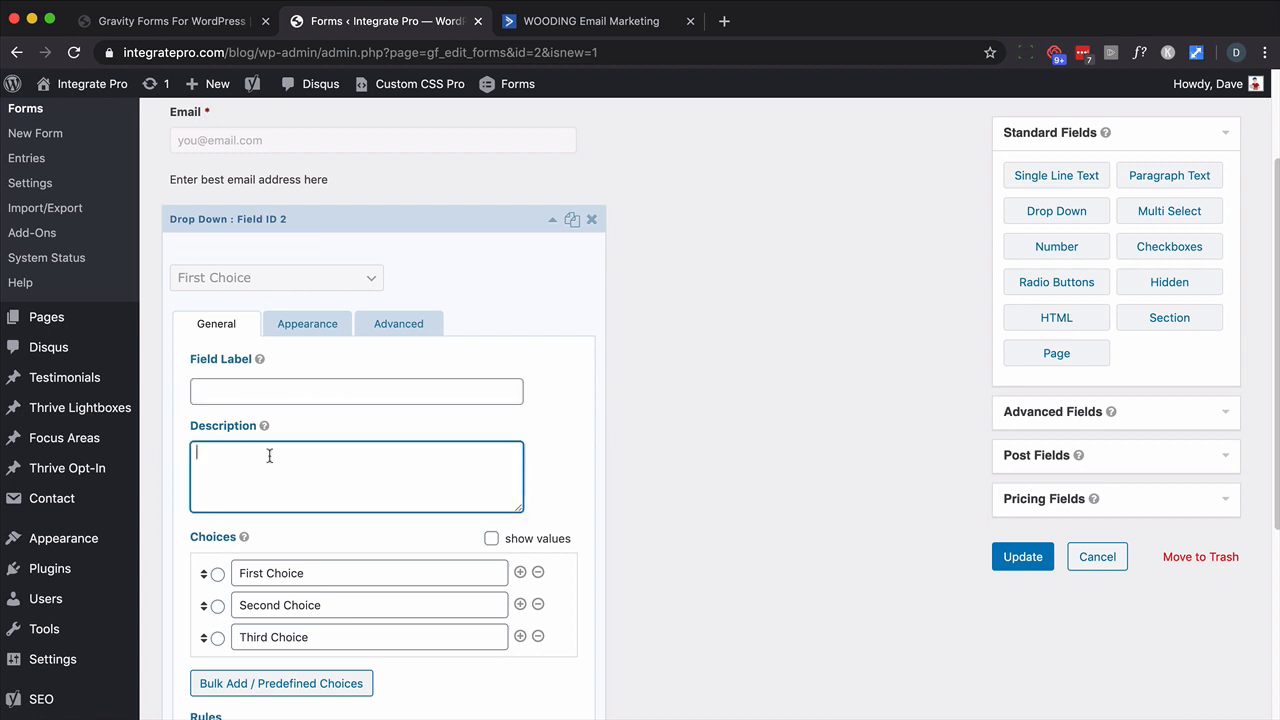
key(super+v)
click(240, 390)
text(g)
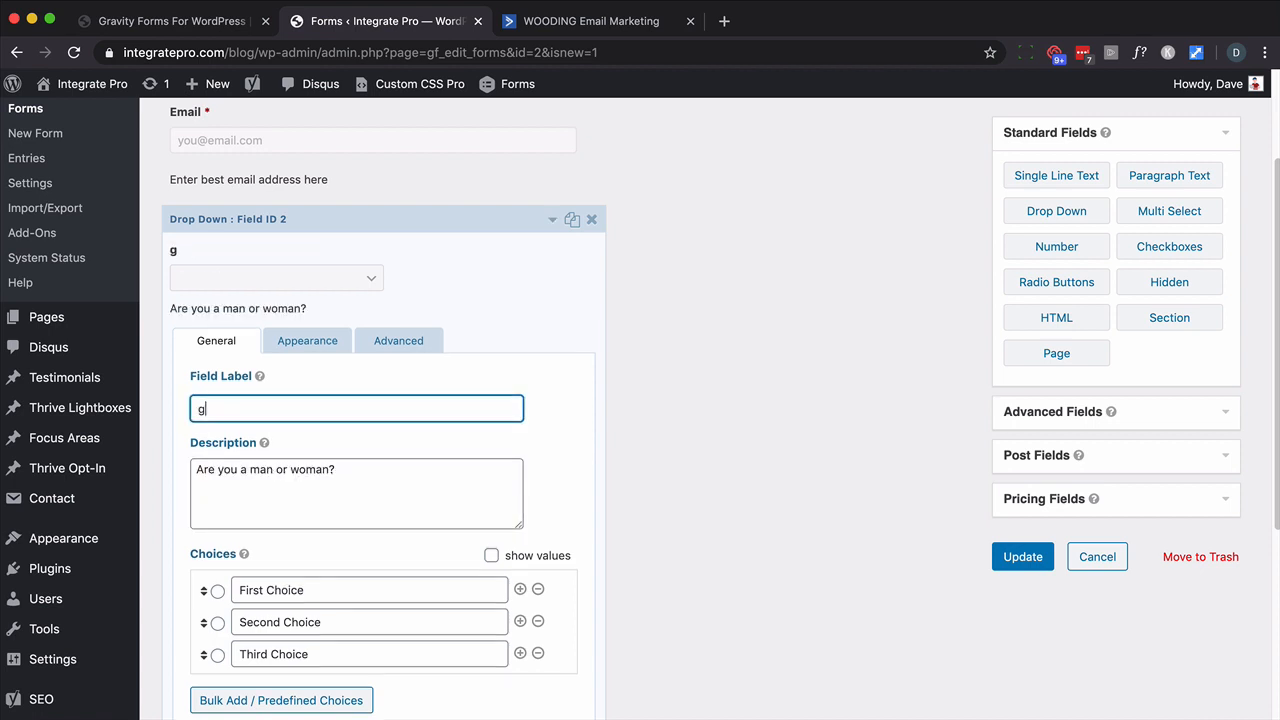
key(BackSpace)
key(BackSpace)
text(Gender)
click(303, 345)
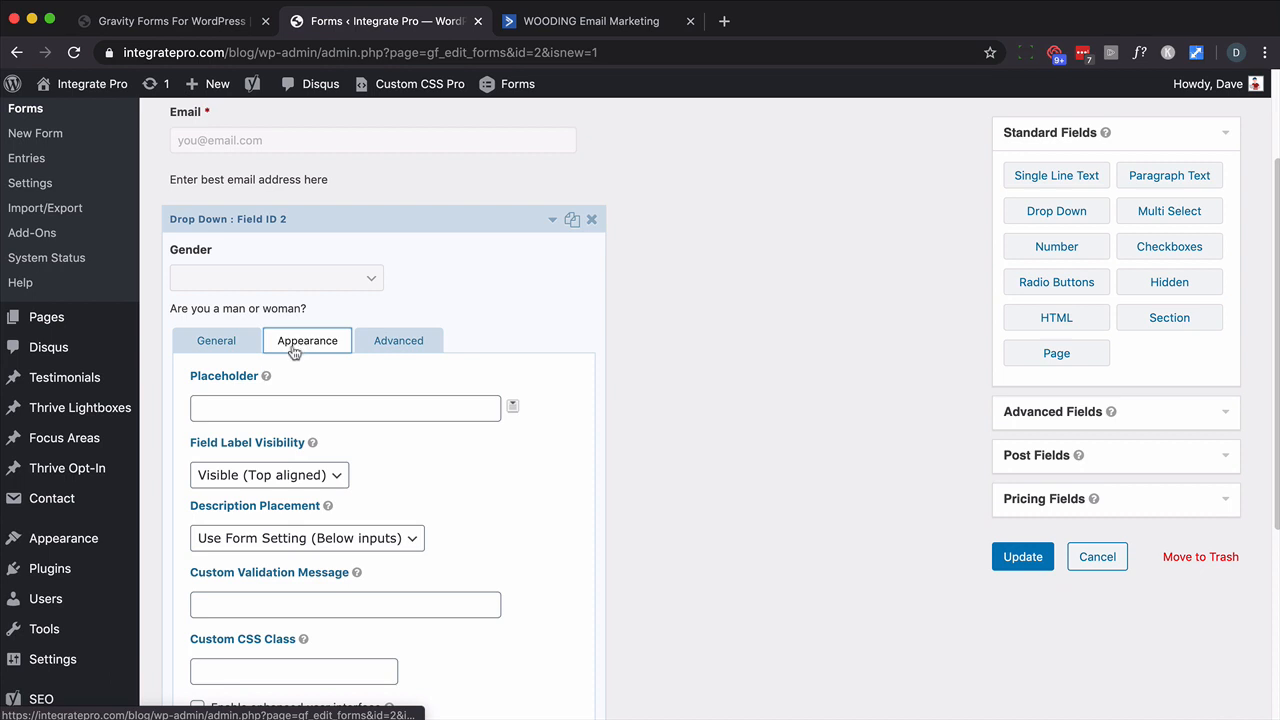
- Set the Gender dropdown's placeholder to '-- Select --'
click(217, 406)
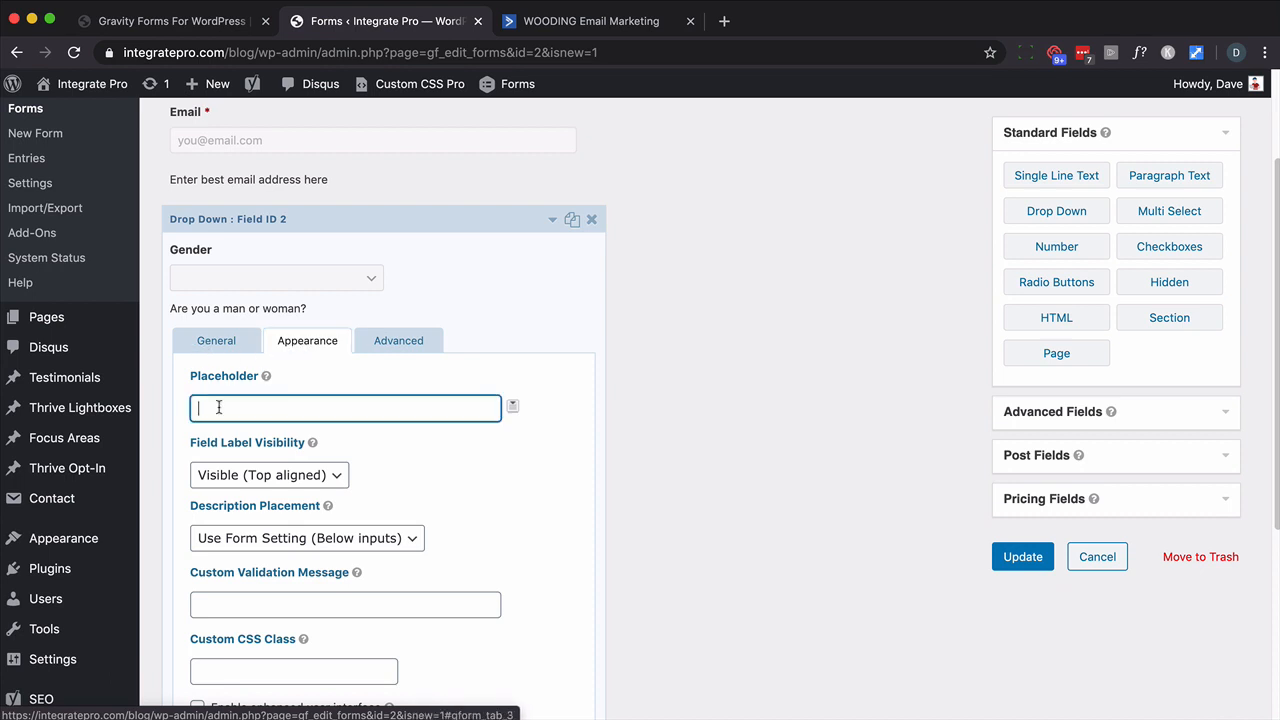
text(SElect)
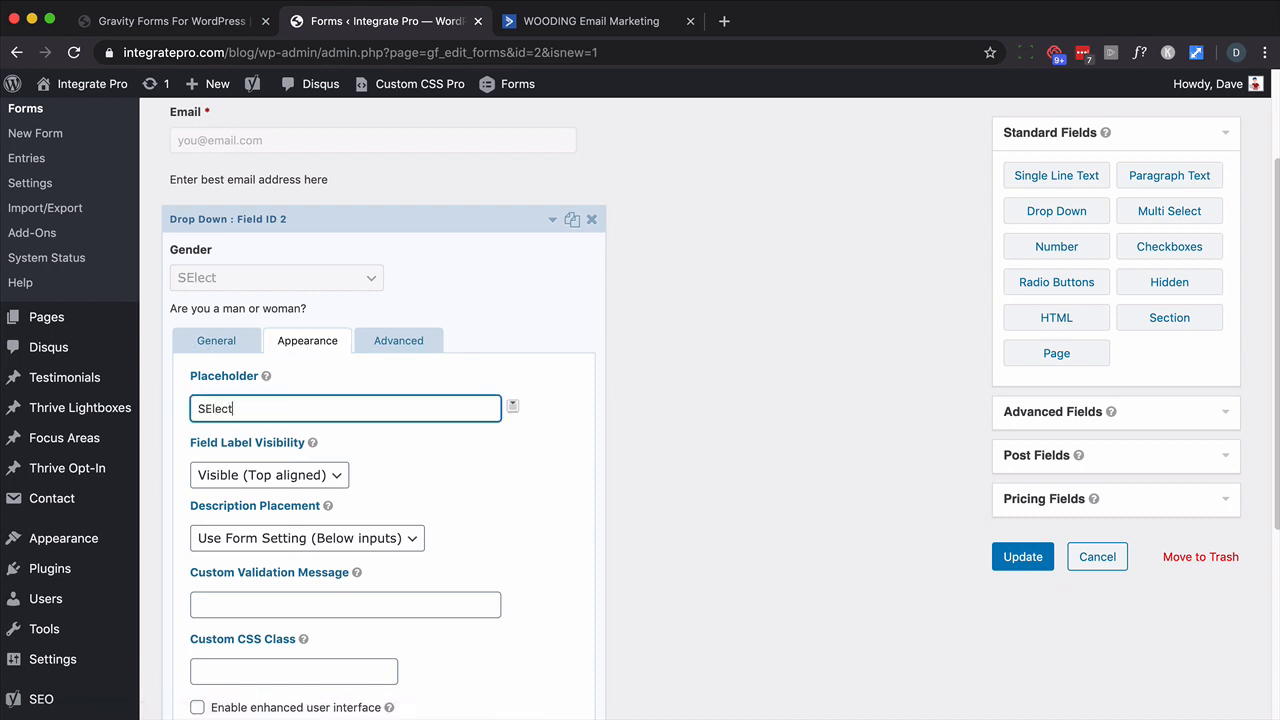
key(BackSpace)
key(BackSpace)
key(BackSpace)
key(BackSpace)
key(BackSpace)
text(-- Select)
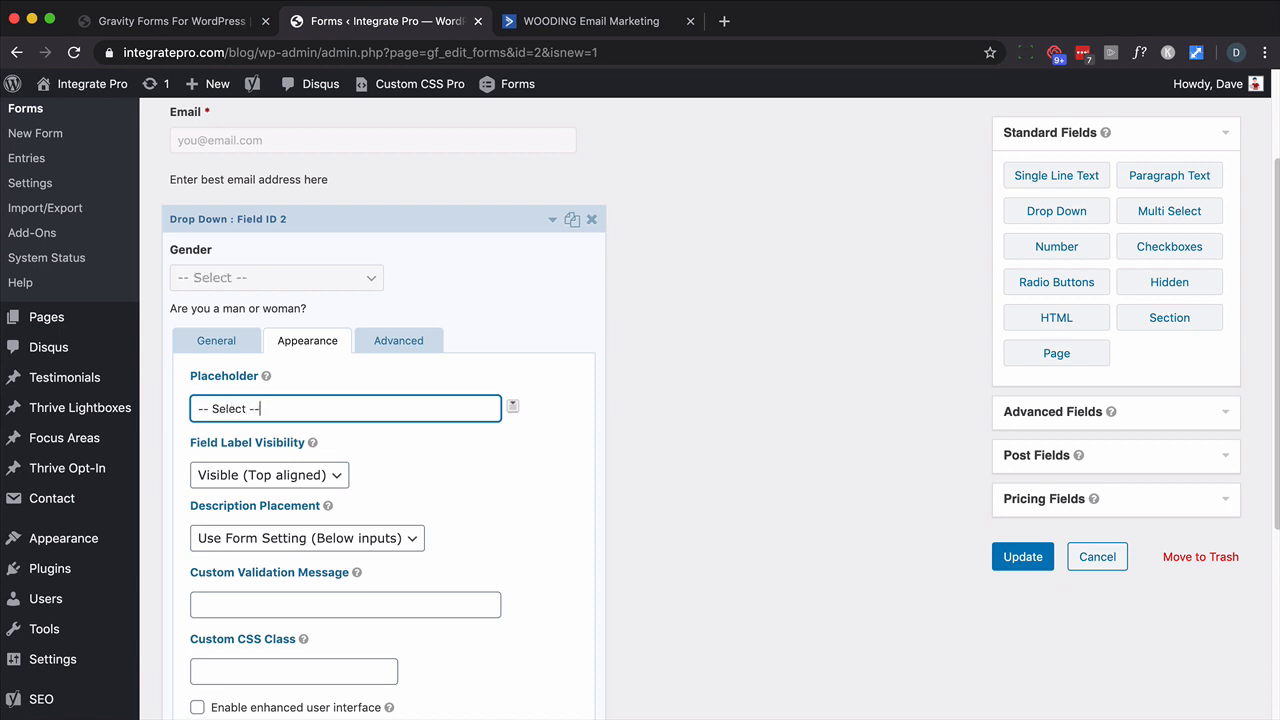
click(230, 338)
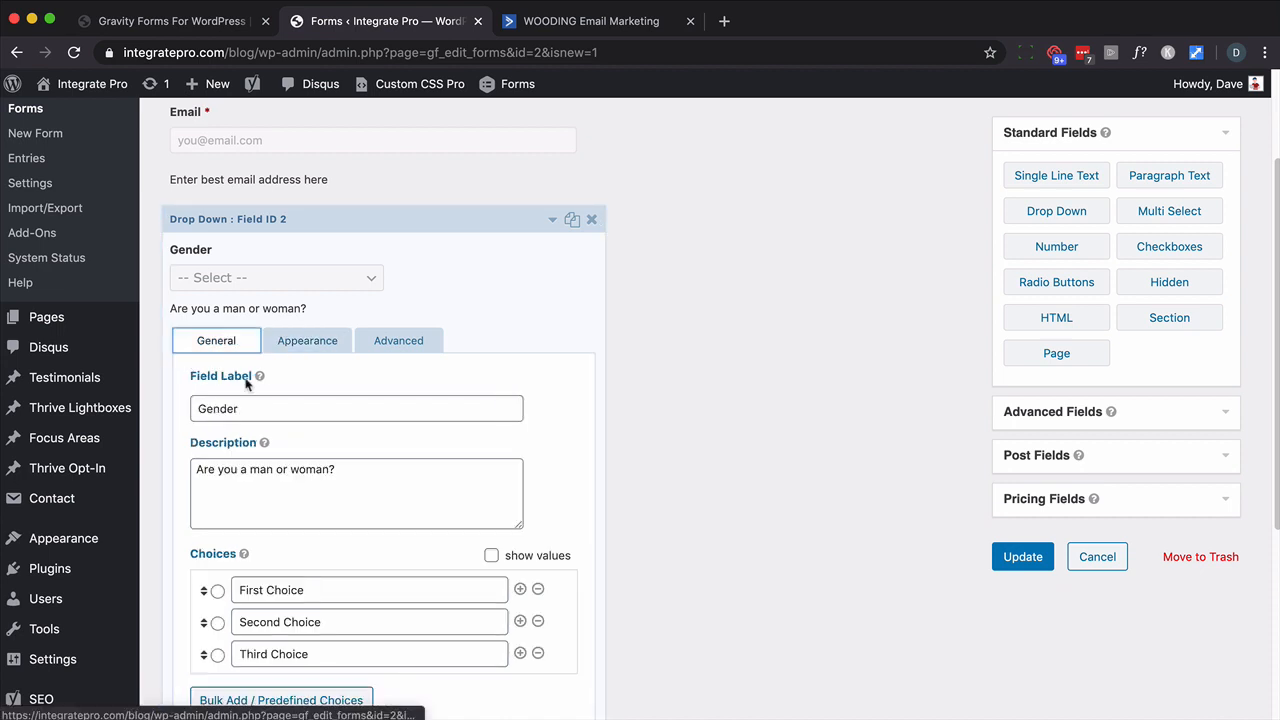
- Change the choices to Woman and Man and delete the Third Choice
click(247, 594)
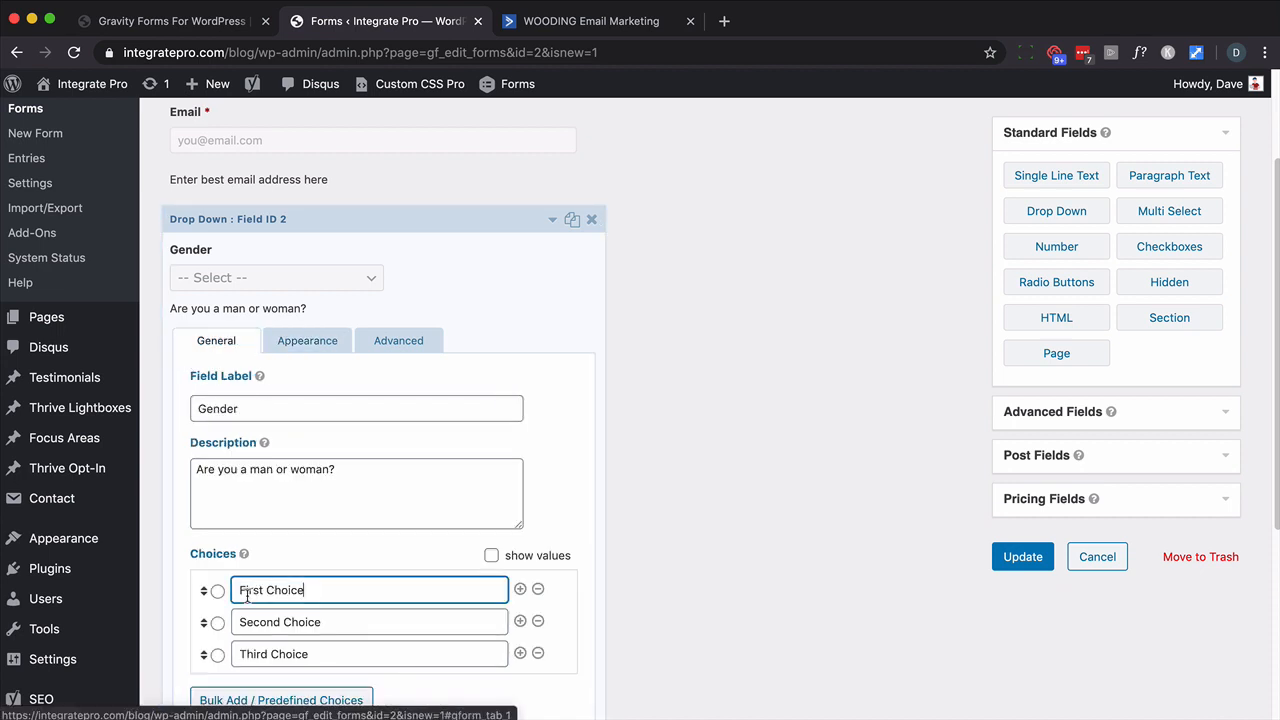
triple_click(247, 594)
text(Womain)
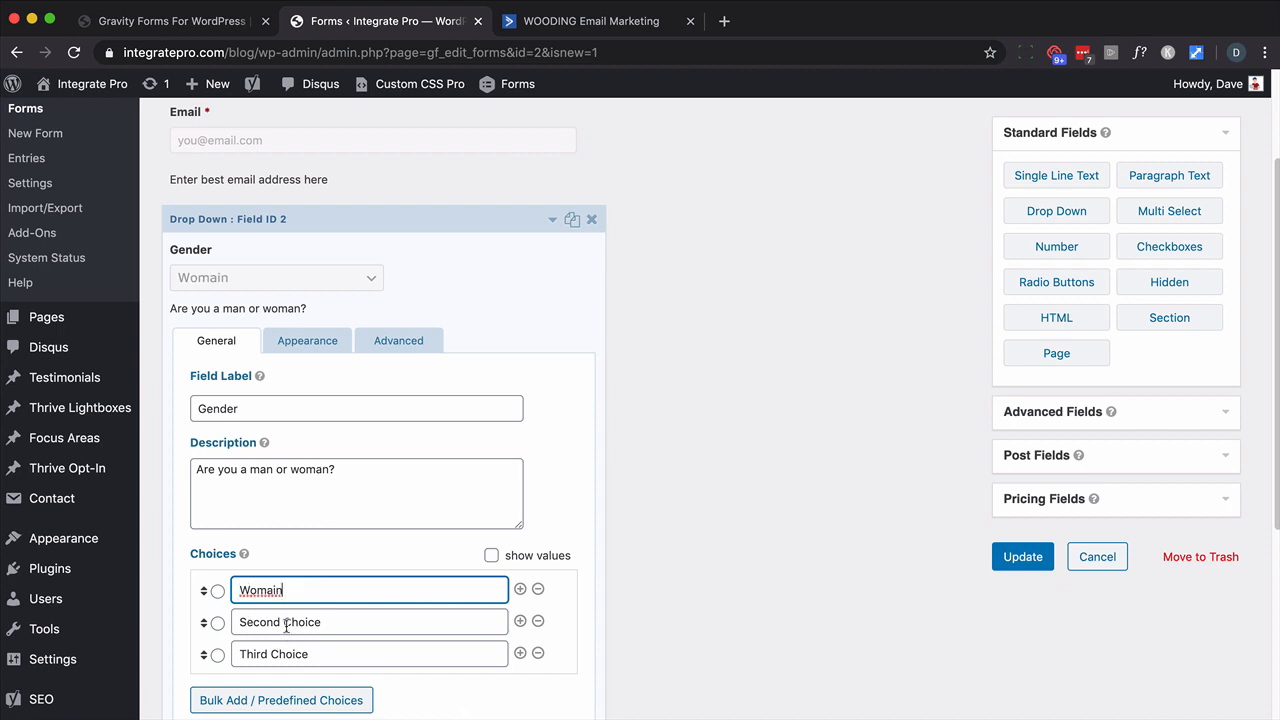
click(286, 624)
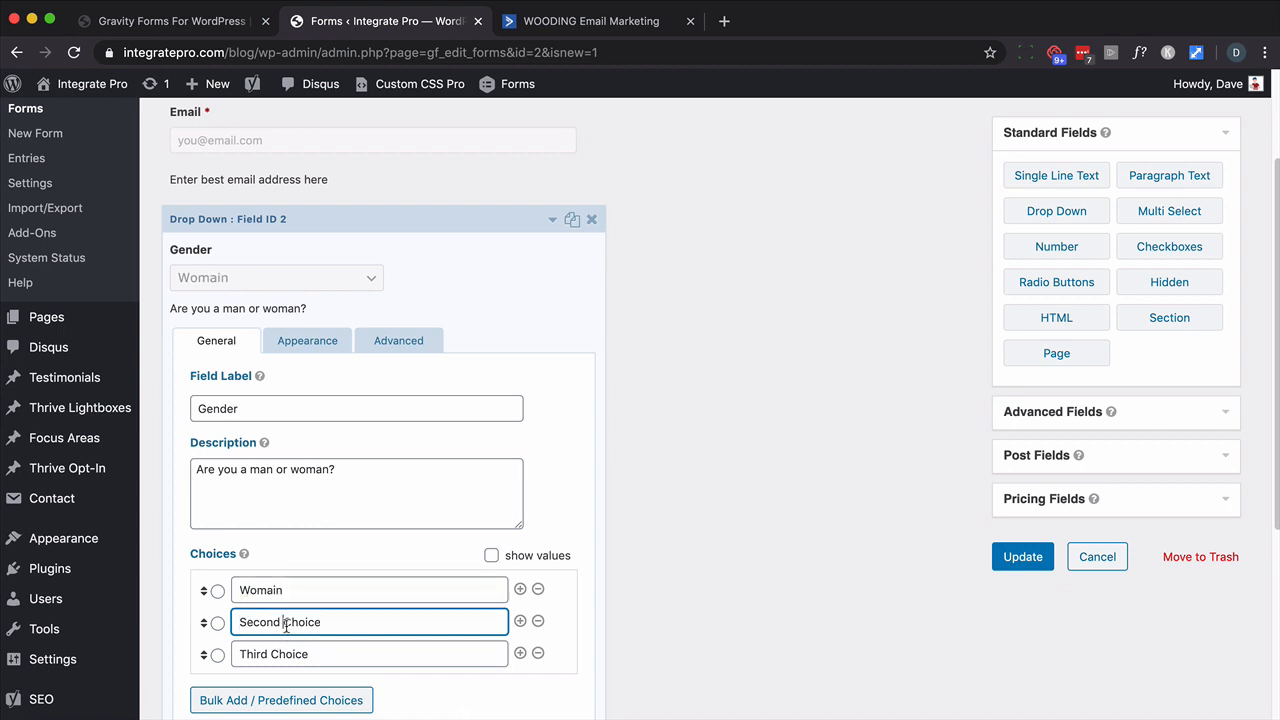
triple_click(286, 624)
text(Man)
click(270, 590)
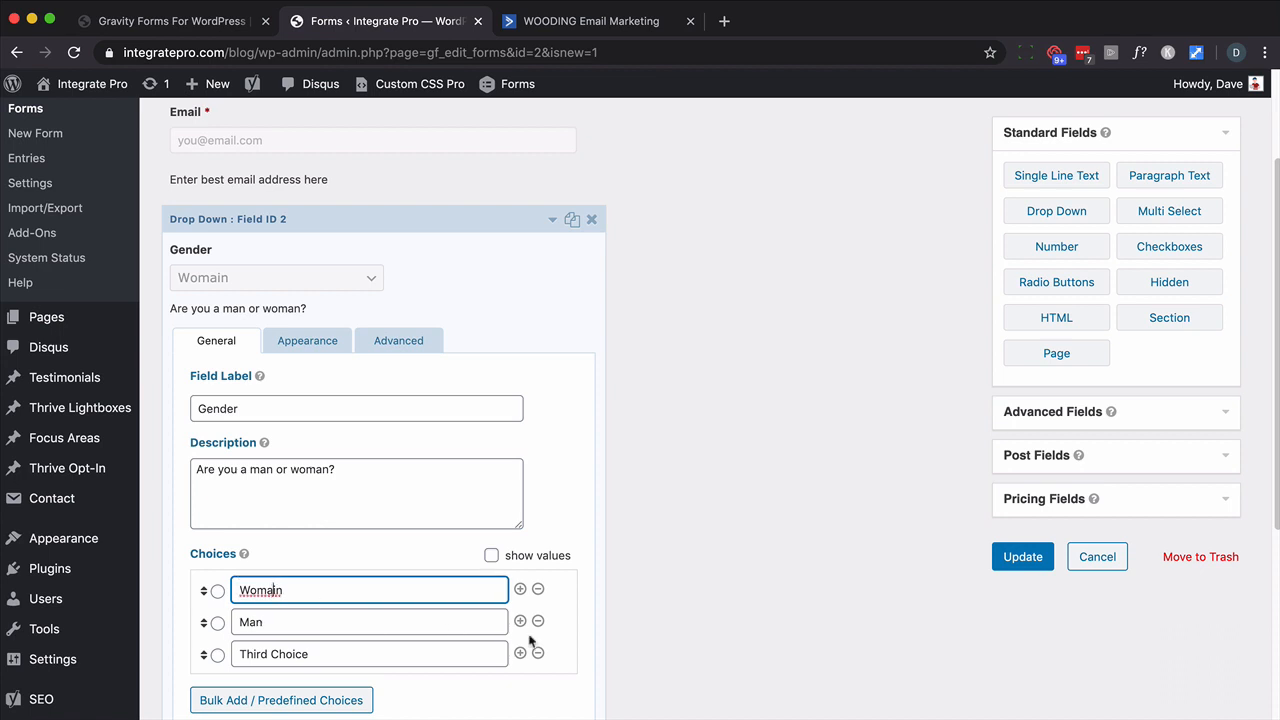
key(BackSpace)
click(538, 653)
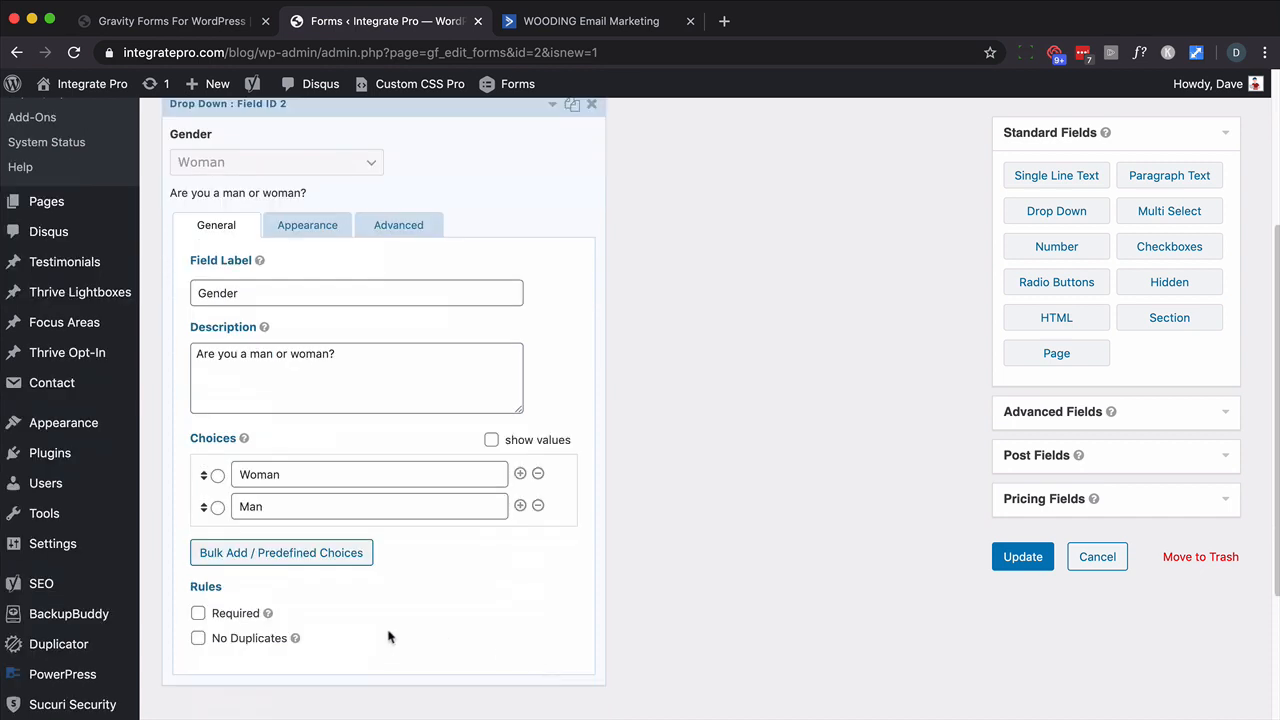
- Make the Gender question required and update the form
mouse_move(295, 638)
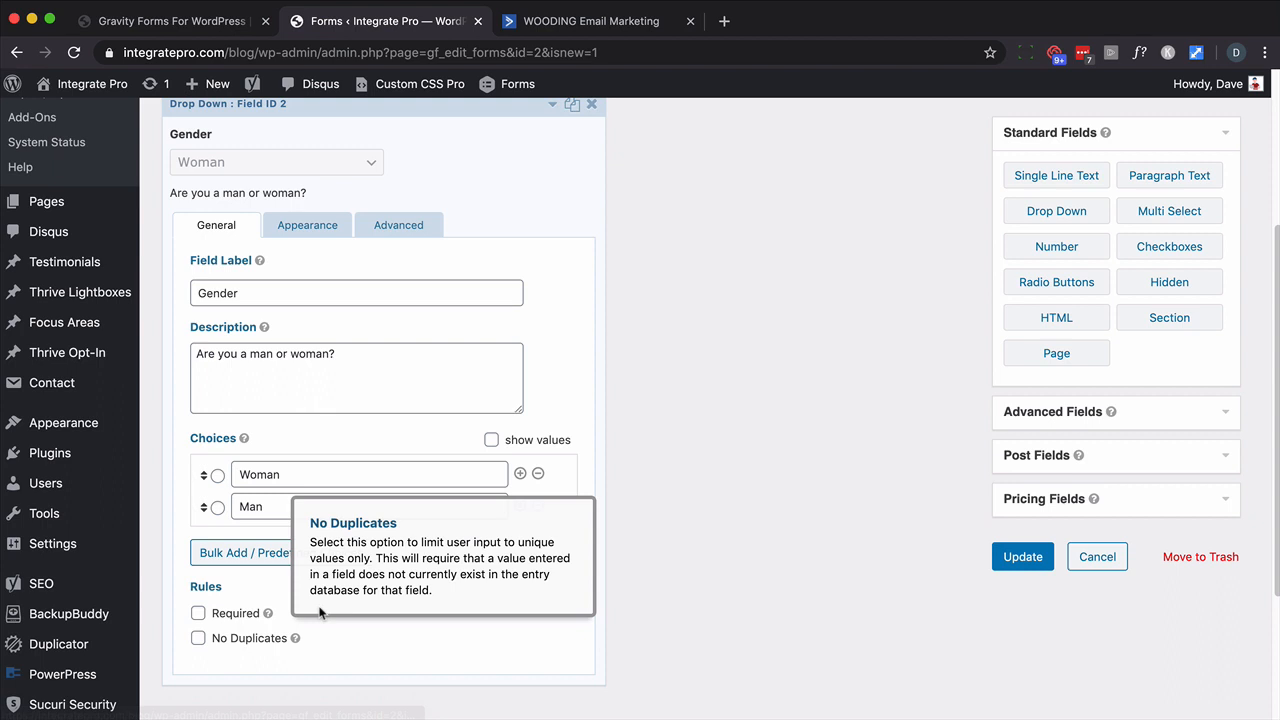
click(198, 613)
scroll(290, 477, up, 2)
scroll(290, 477, up, 1)
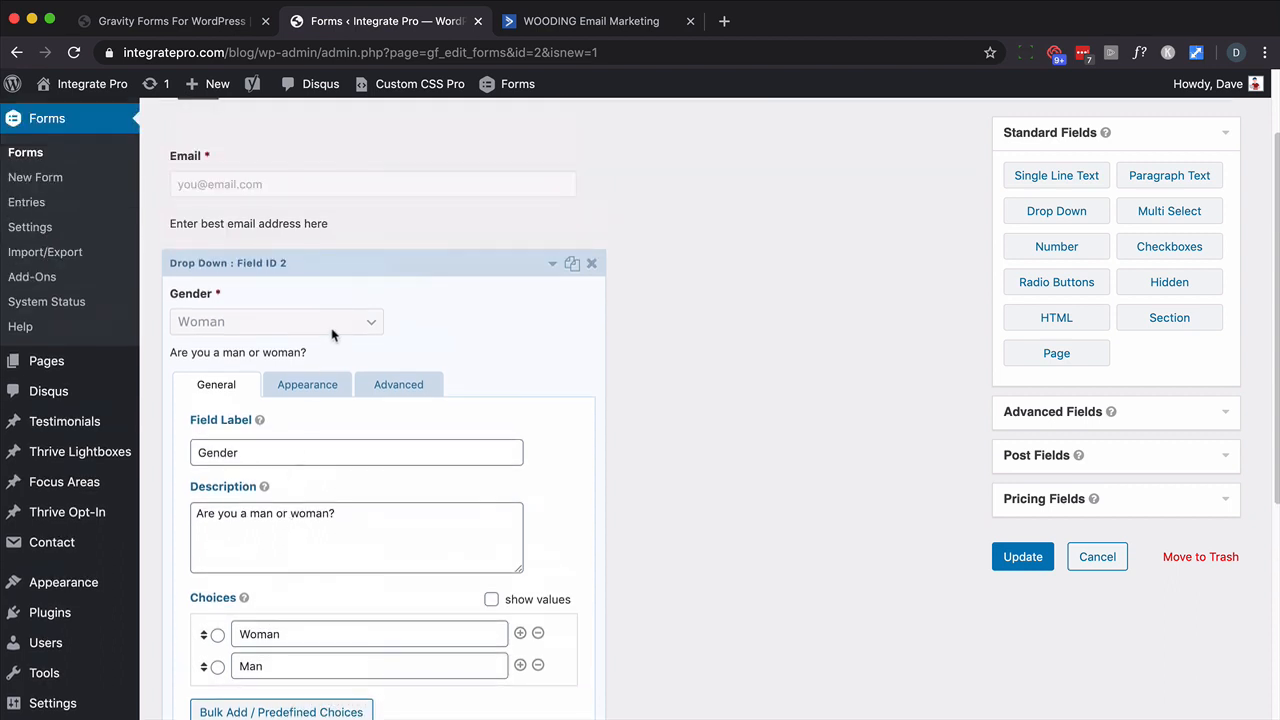
click(305, 387)
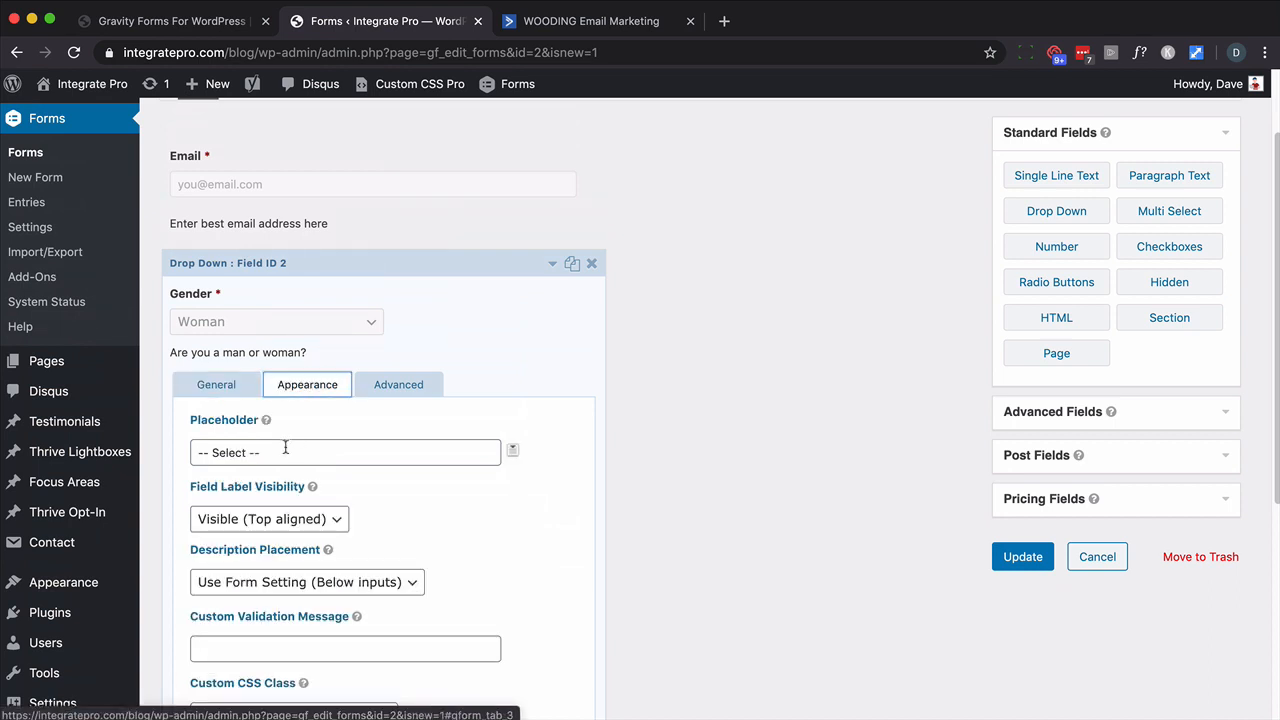
click(225, 390)
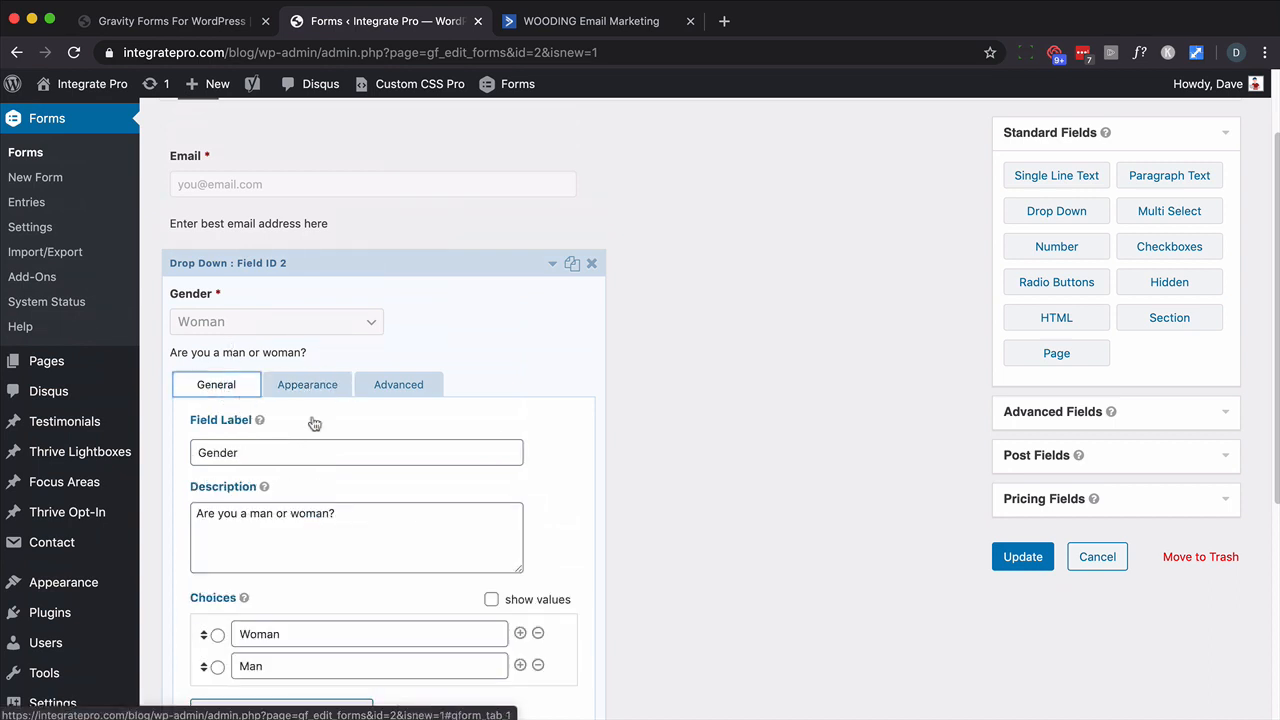
scroll(608, 420, down, 2)
scroll(608, 420, up, 2)
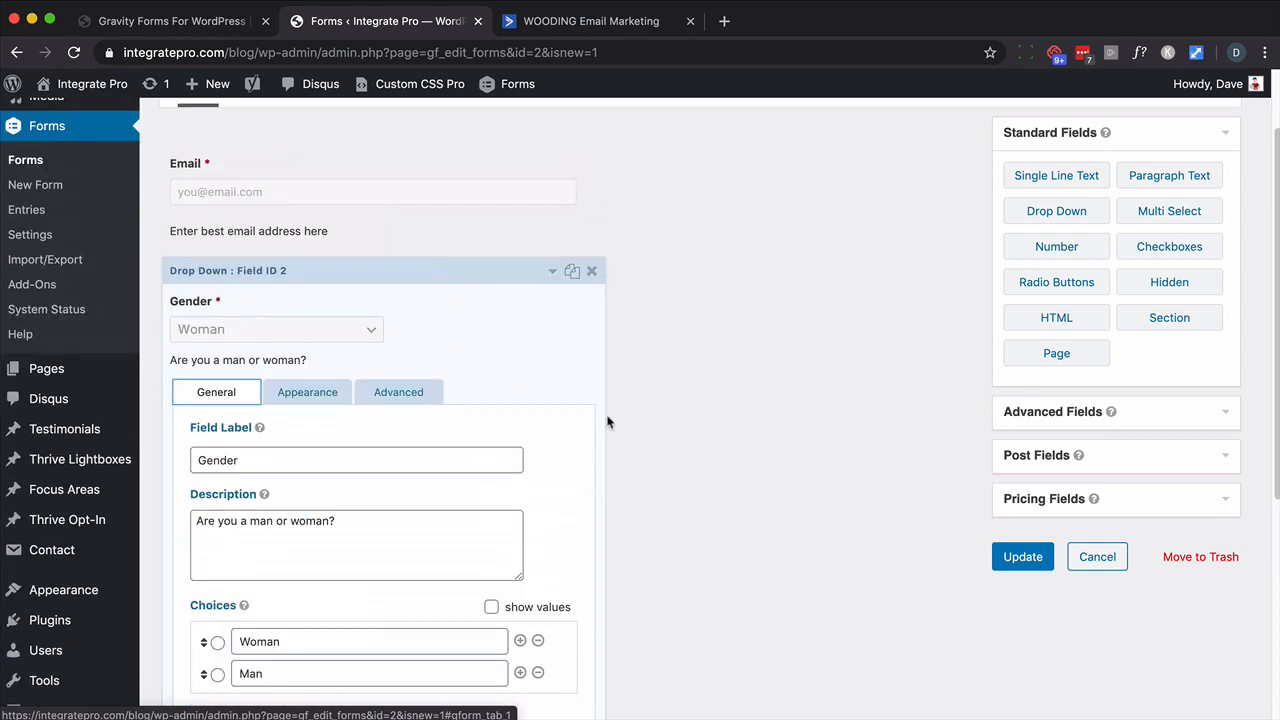
scroll(608, 421, up, 1)
click(1008, 590)
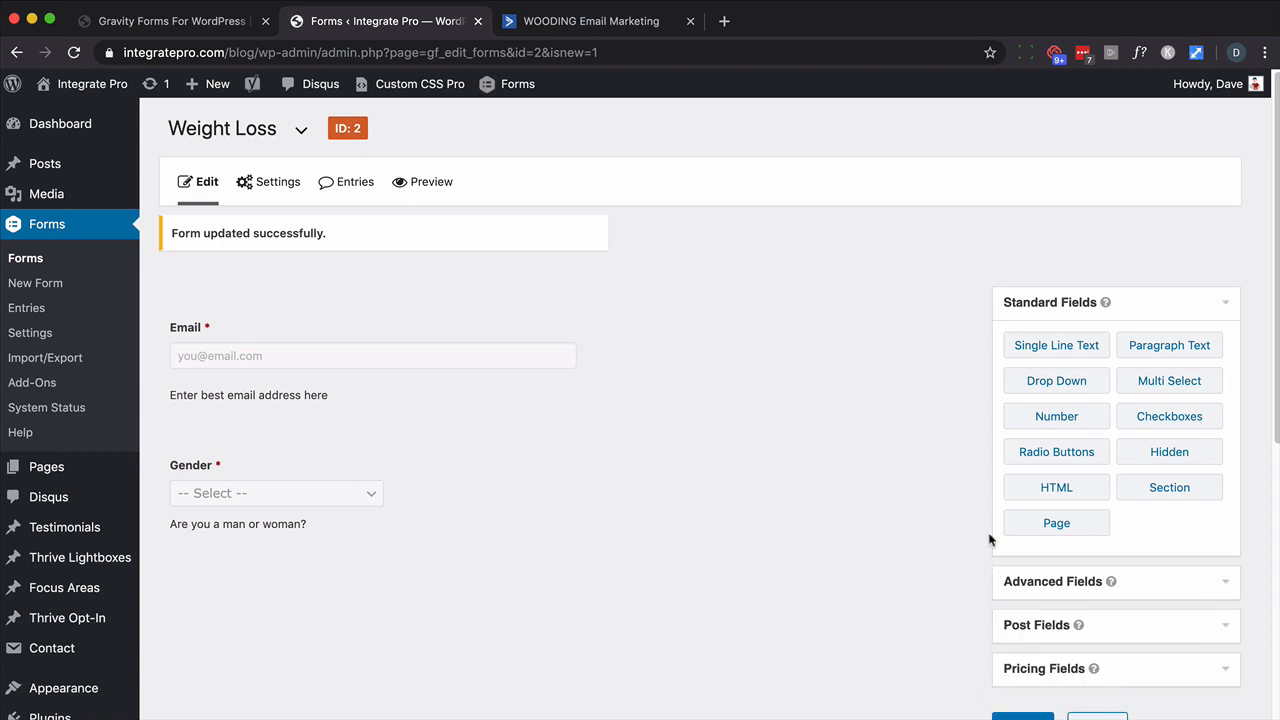
- Add a Number field below Gender, label it Weight and begin its description
mouse_move(1058, 416)
mouse_down()
mouse_move(499, 516)
mouse_move(366, 563)
mouse_move(214, 569)
mouse_up()
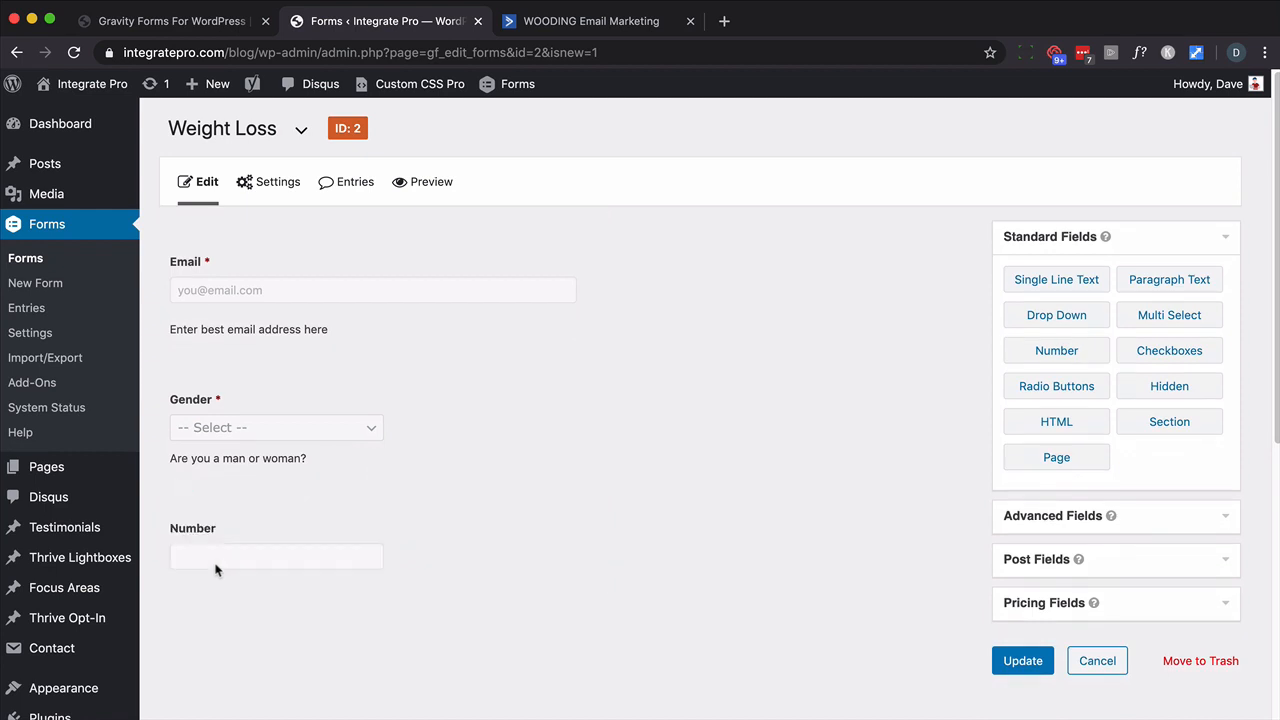
scroll(206, 550, down, 1)
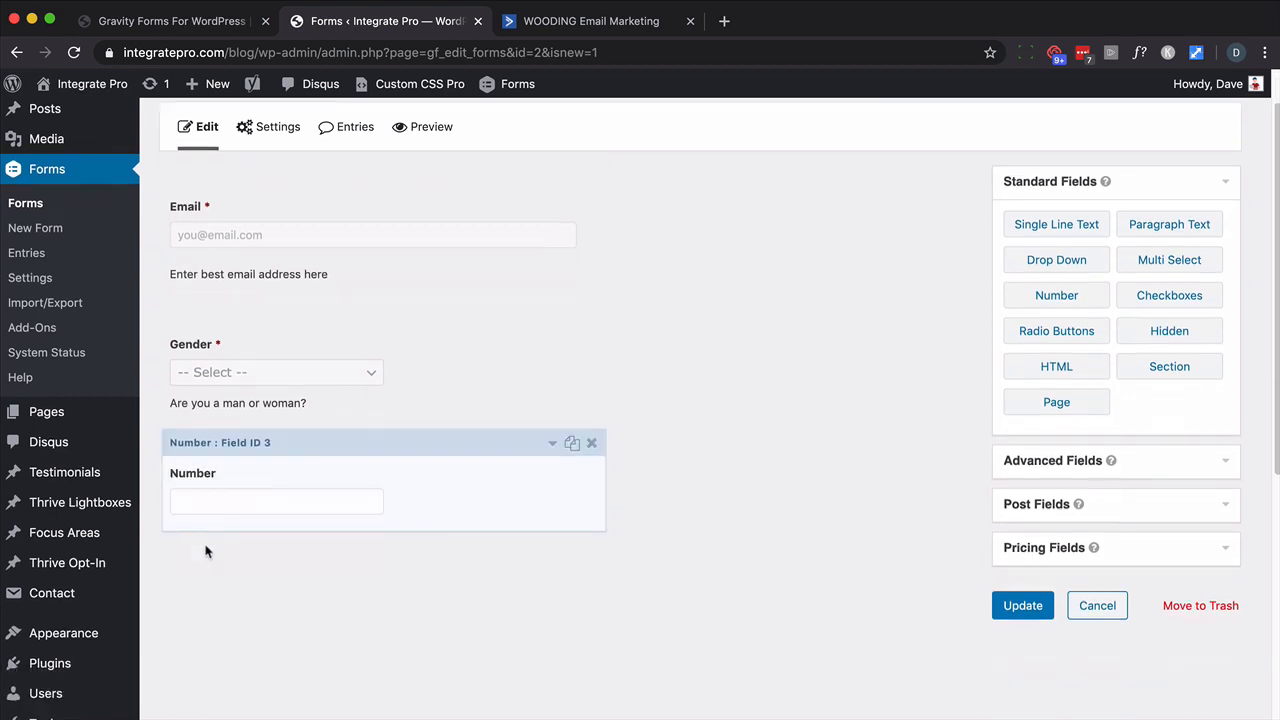
click(557, 445)
double_click(274, 605)
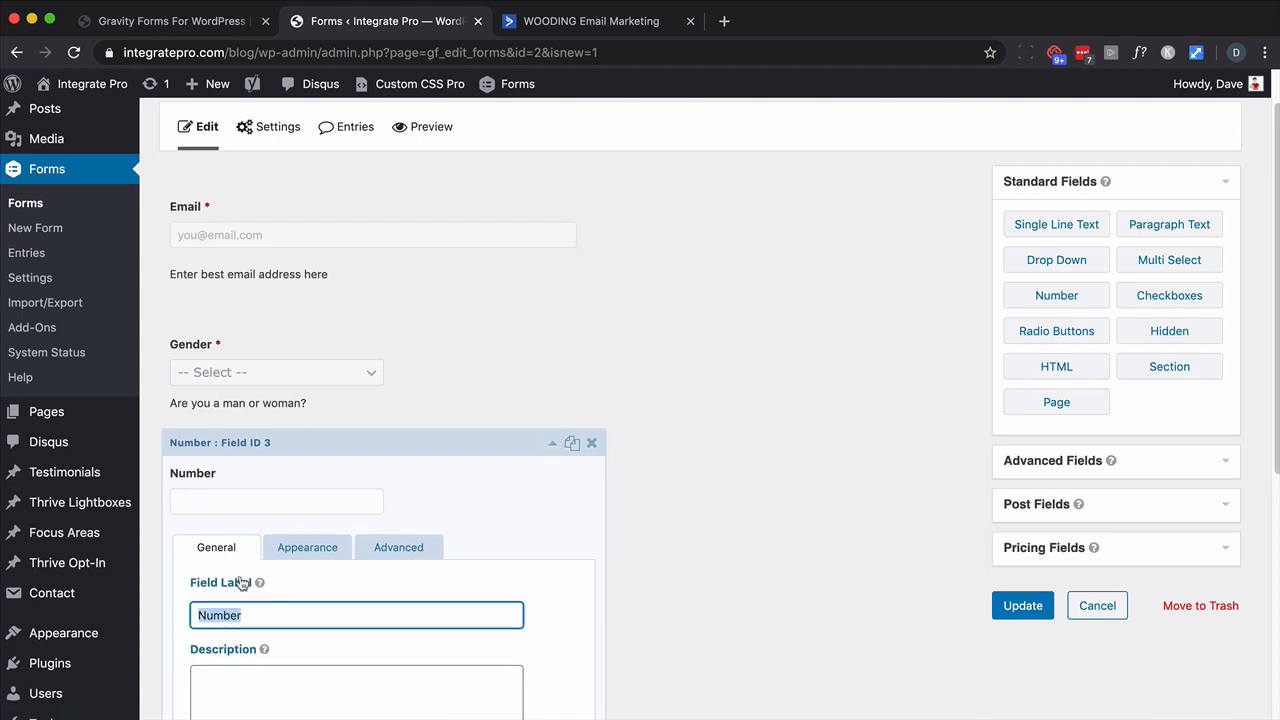
text(Weight)
scroll(271, 586, down, 2)
click(230, 577)
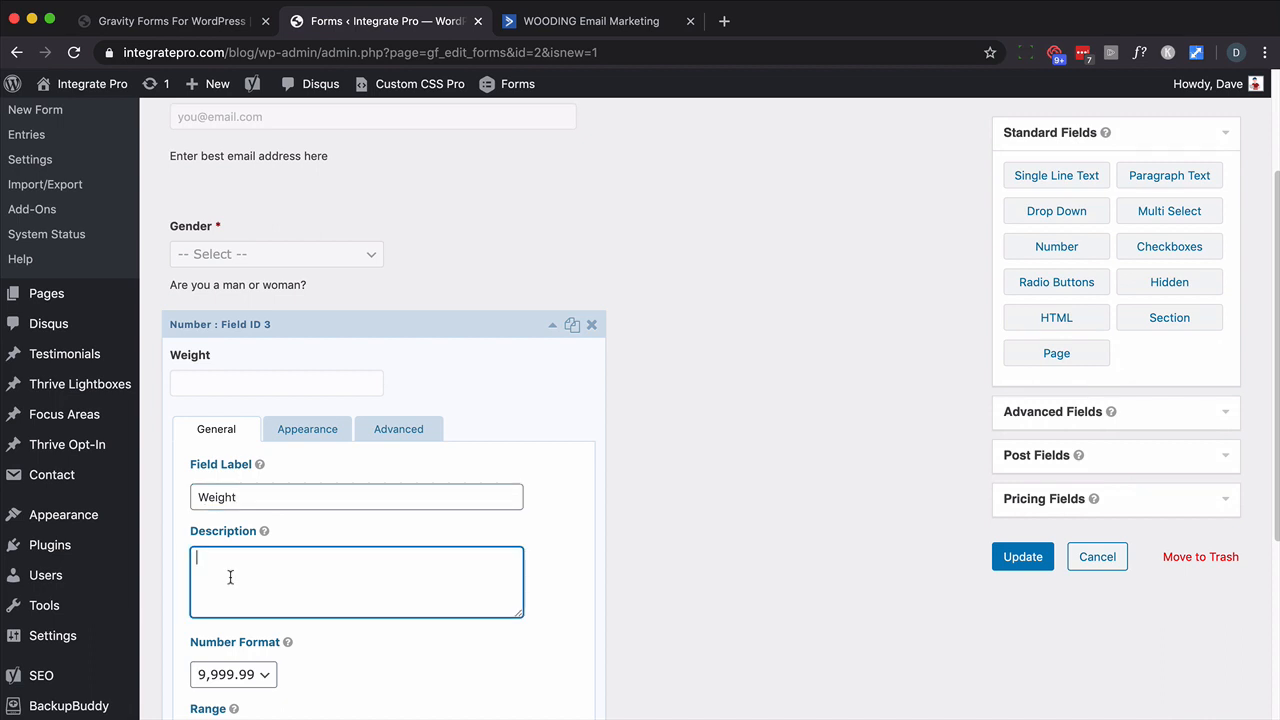
text(H)
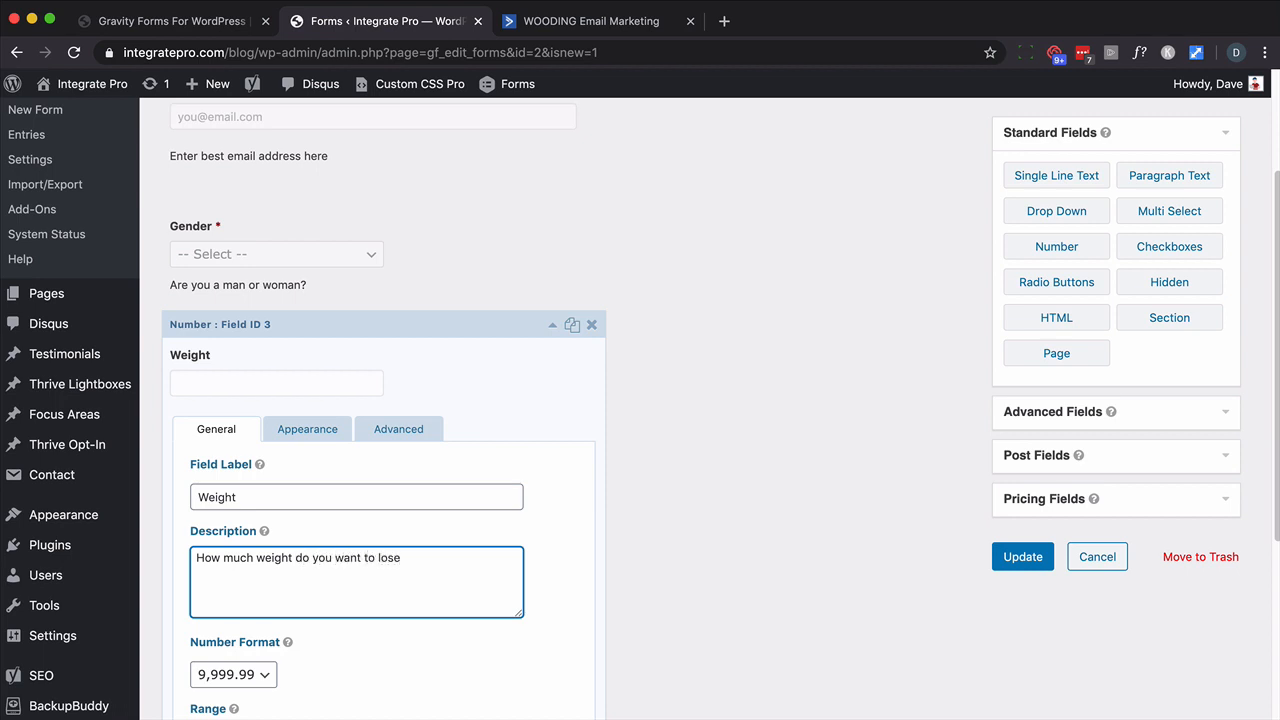
- Limit the Weight field's allowed range to 0 through 1000
scroll(320, 490, down, 2)
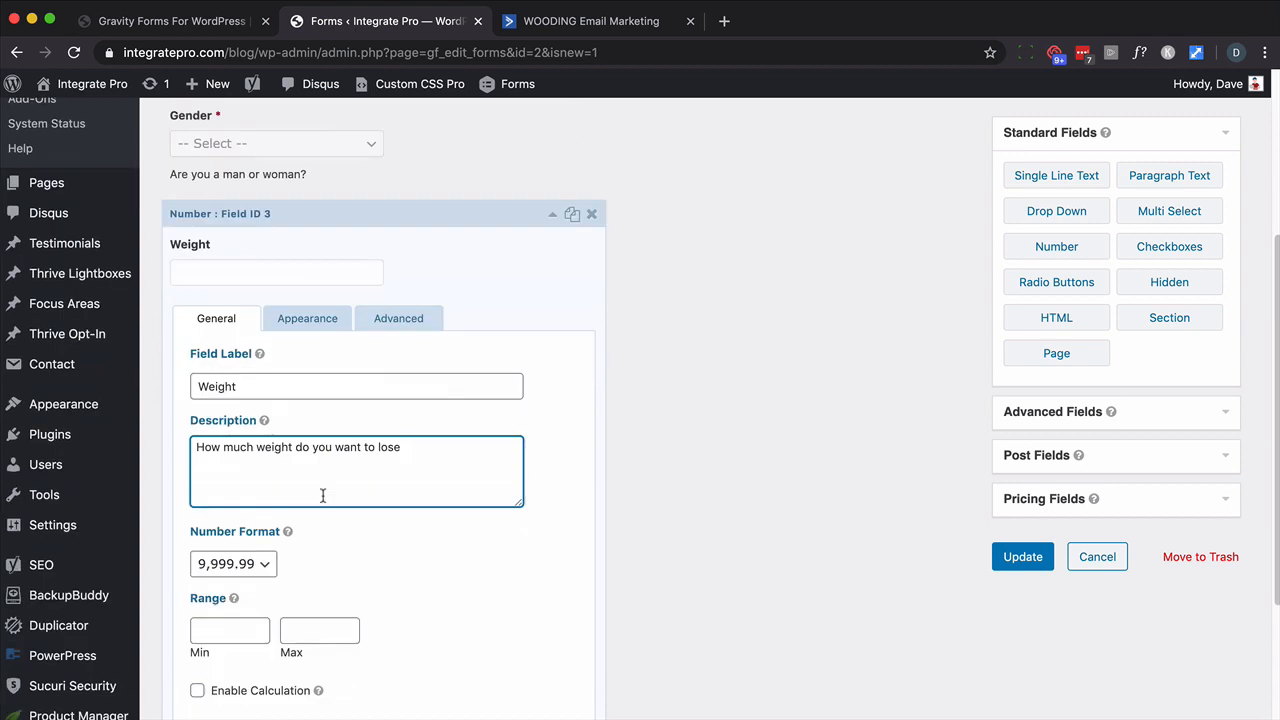
scroll(323, 496, down, 1)
click(228, 603)
text(0)
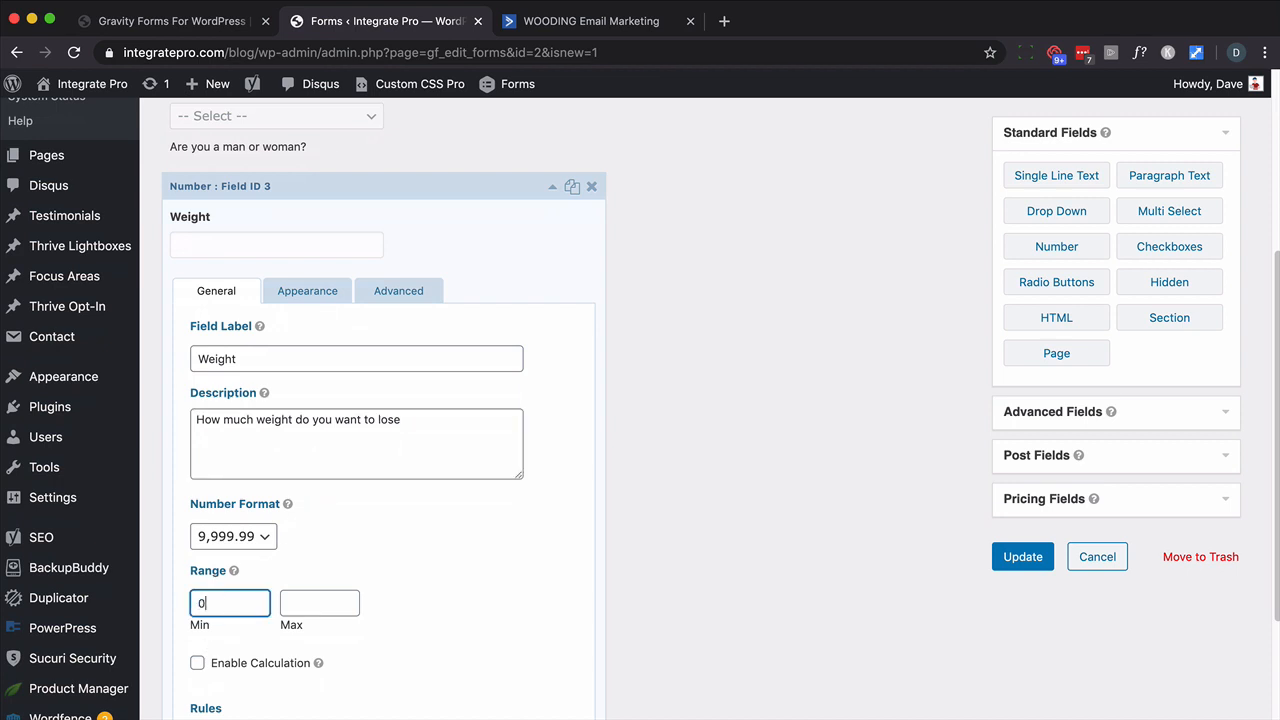
key(Tab)
text(1000)
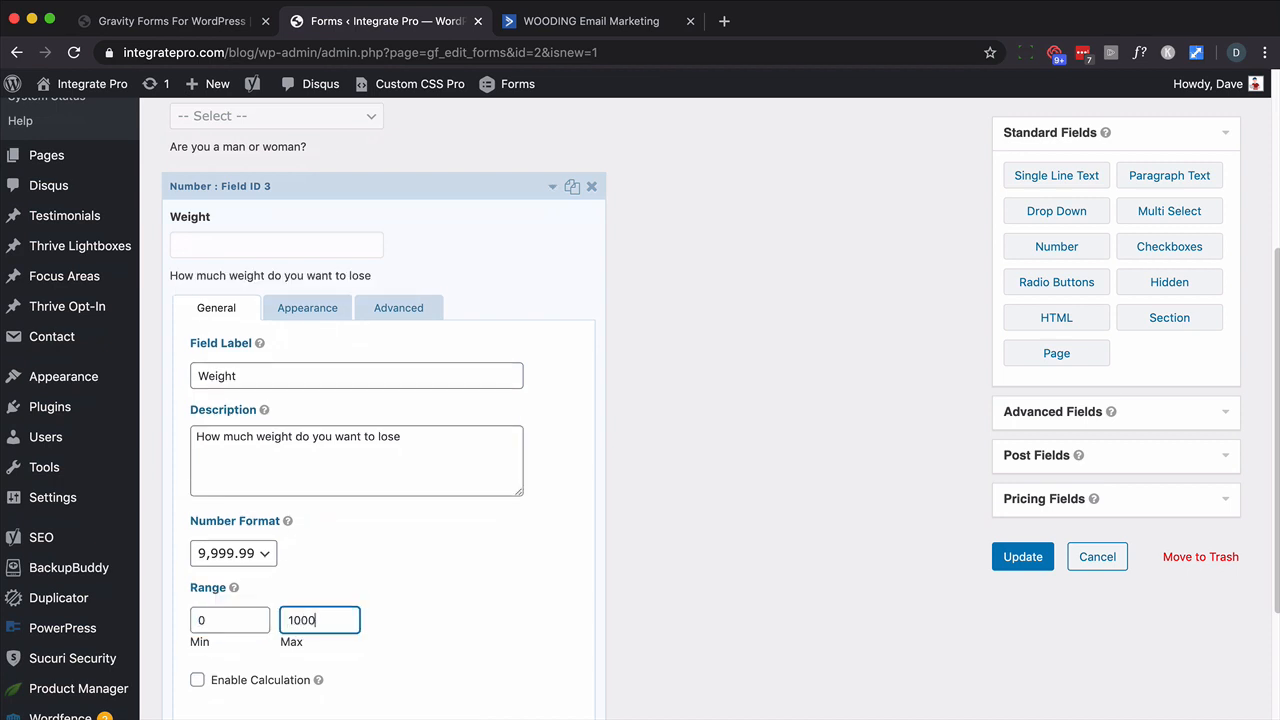
scroll(258, 654, down, 3)
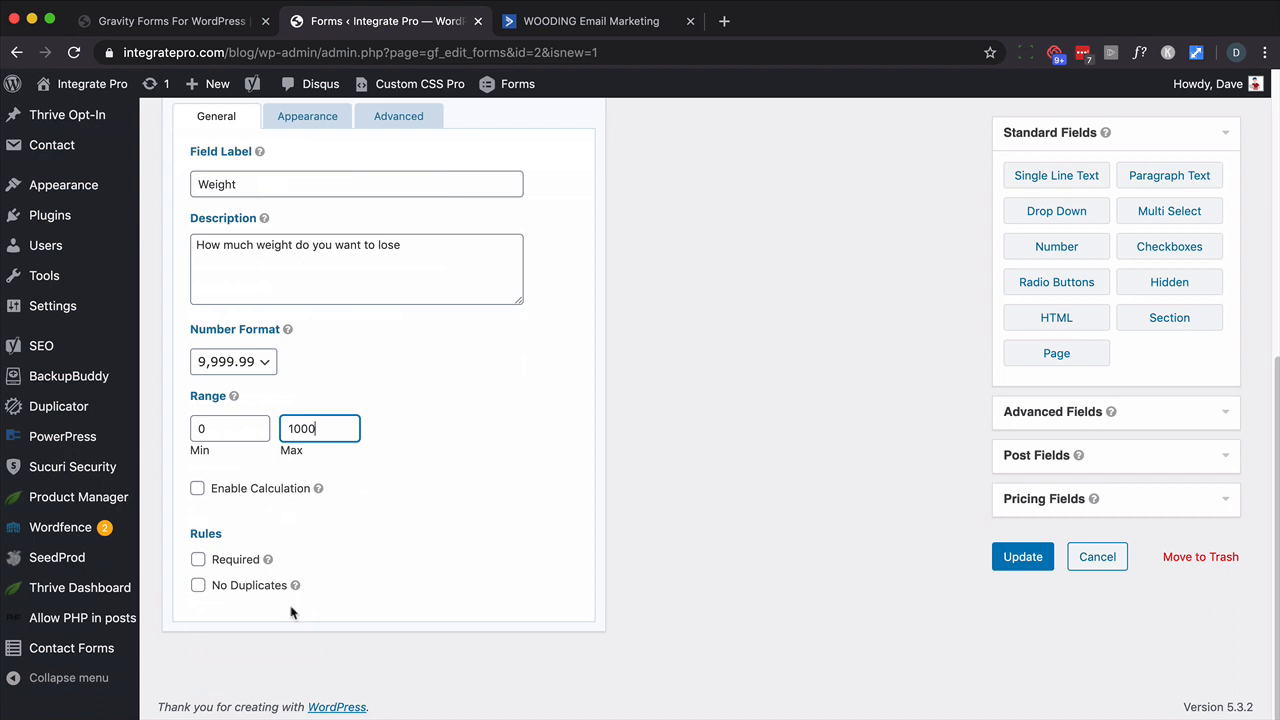
- Make Weight required with placeholder 'How much weight do you want to lose?' and update the form
click(198, 617)
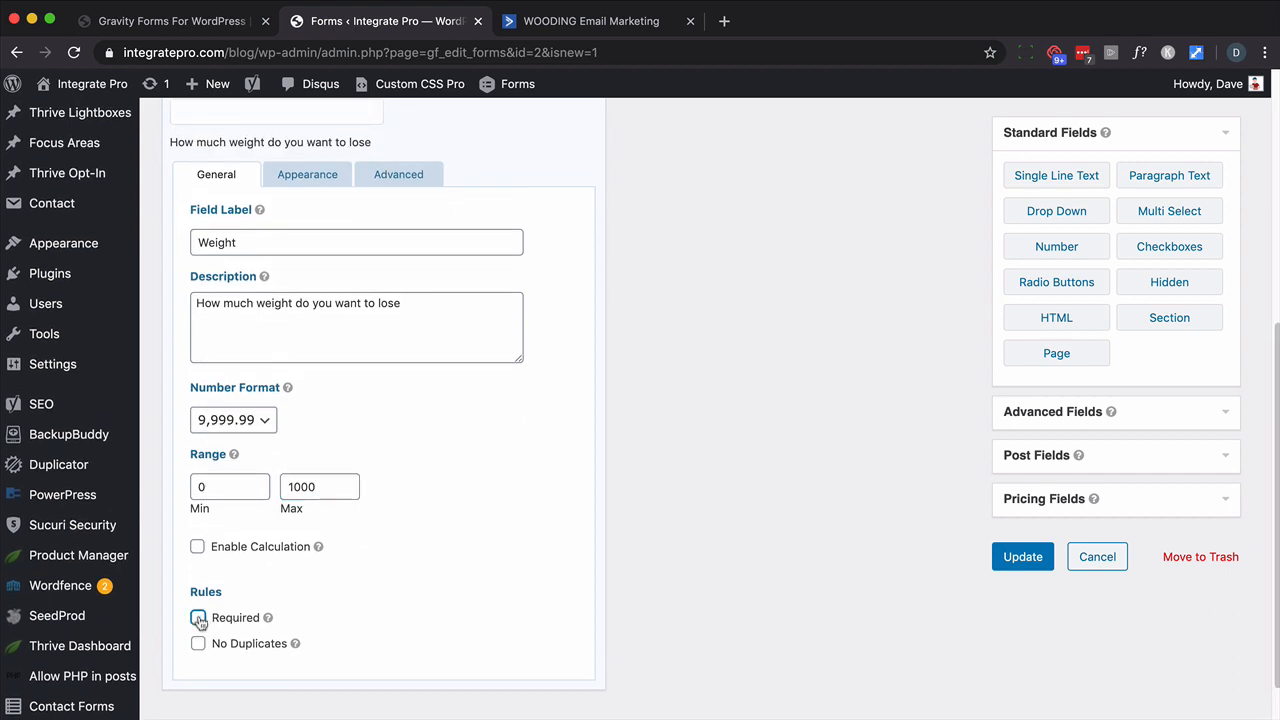
click(296, 256)
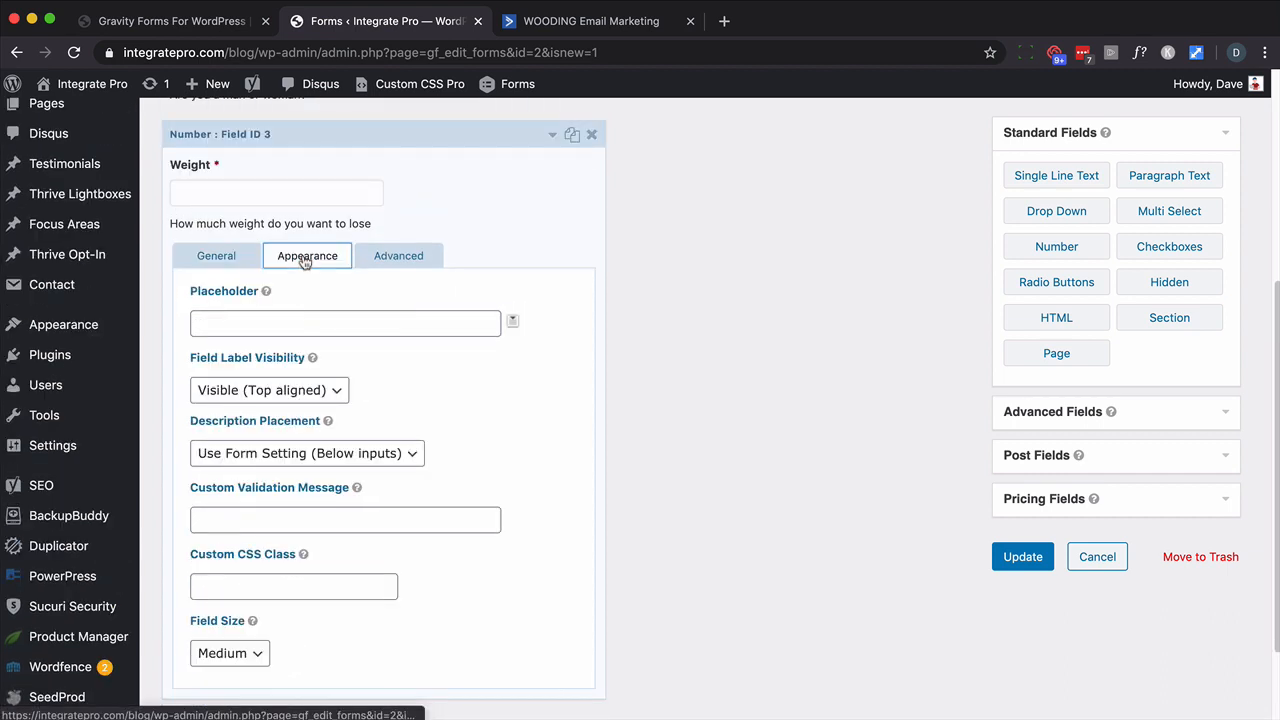
click(229, 324)
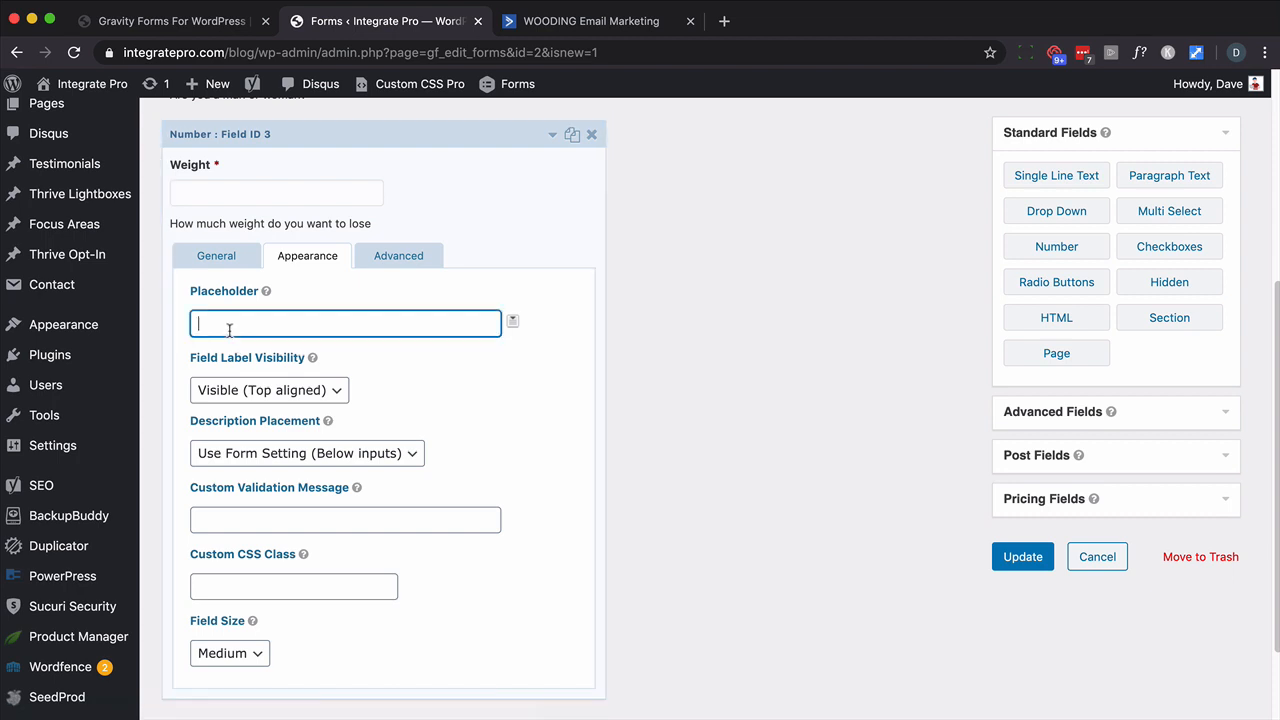
text(How much weight do you want to lose?)
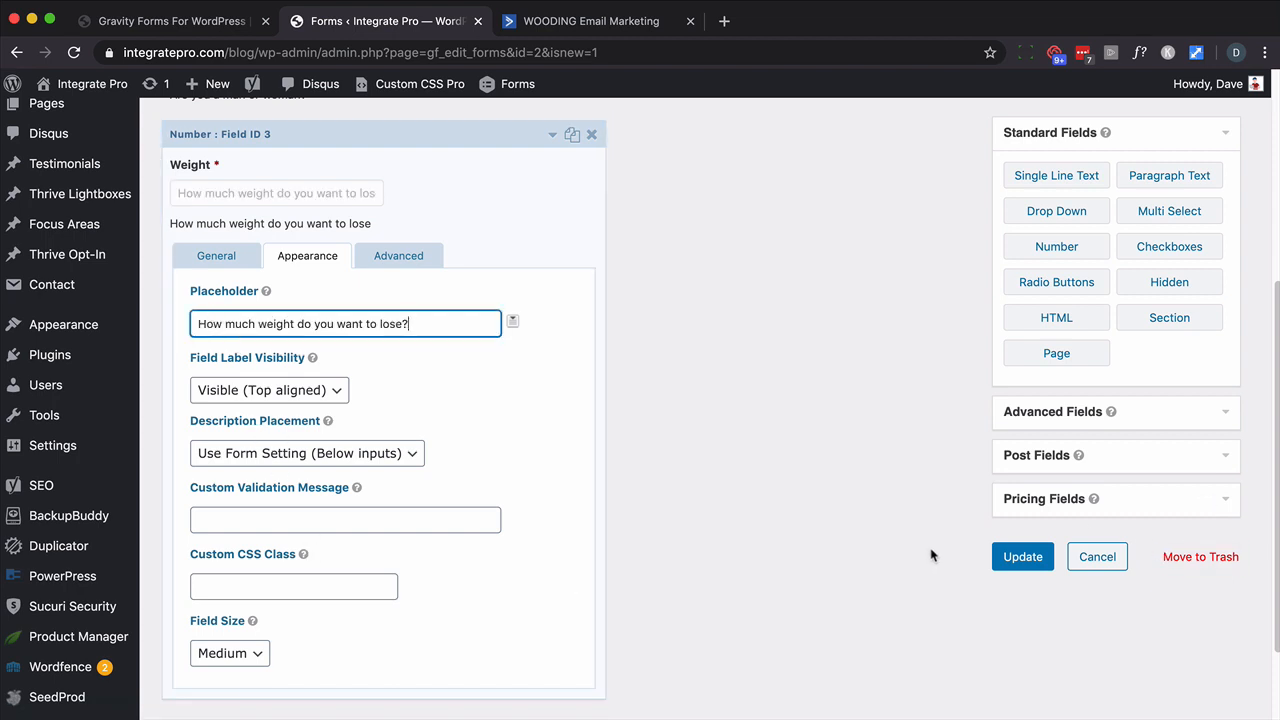
click(1010, 556)
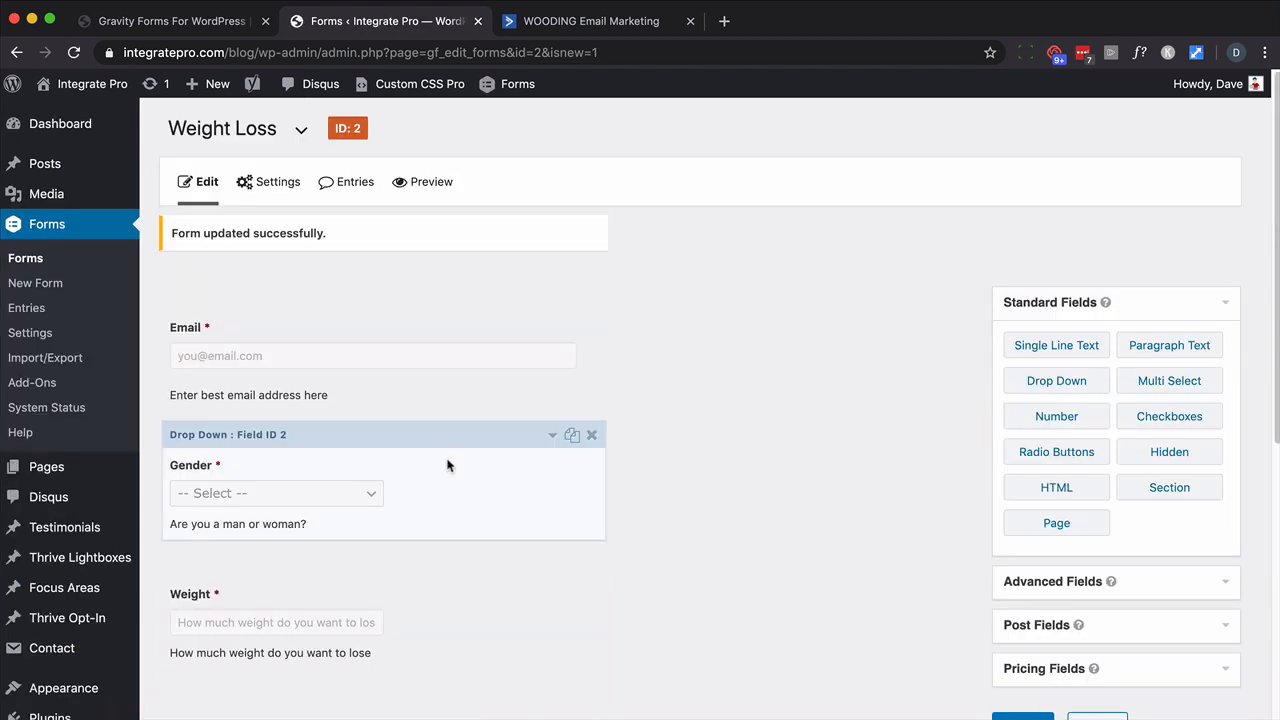
scroll(743, 431, down, 1)
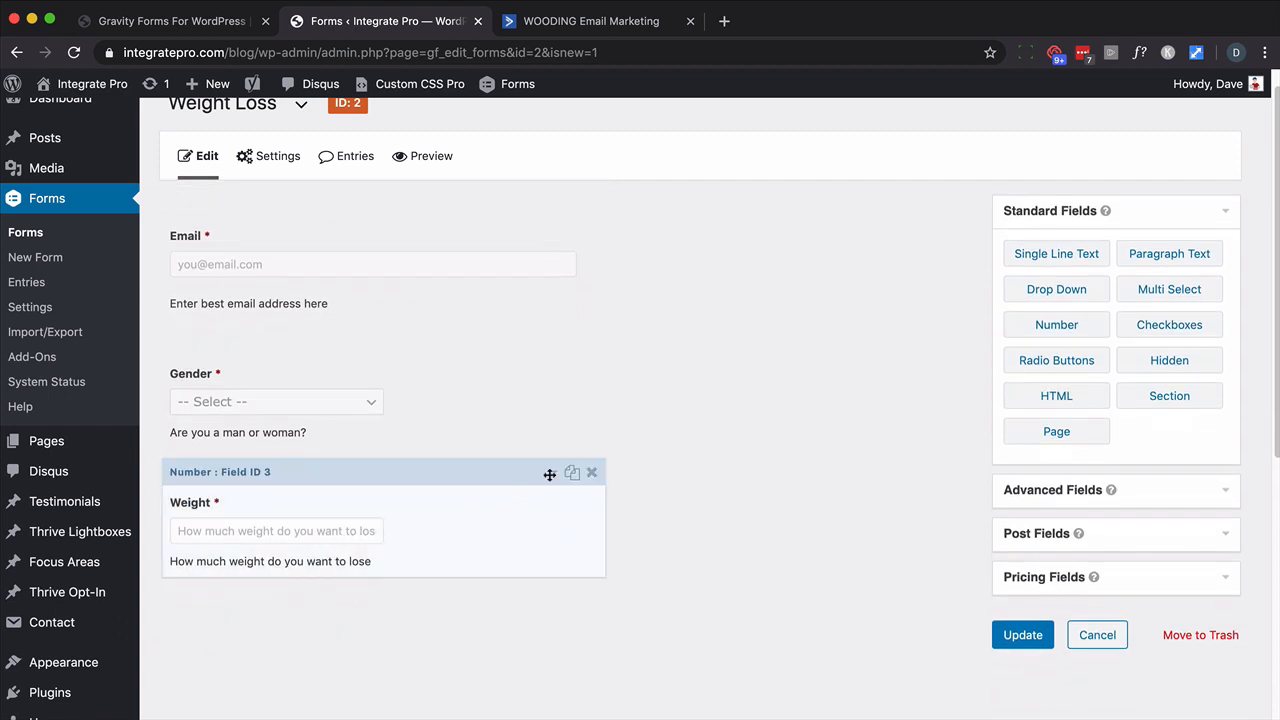
- Replace the Weight field's placeholder with 'Ex - 20' and update the form
click(552, 472)
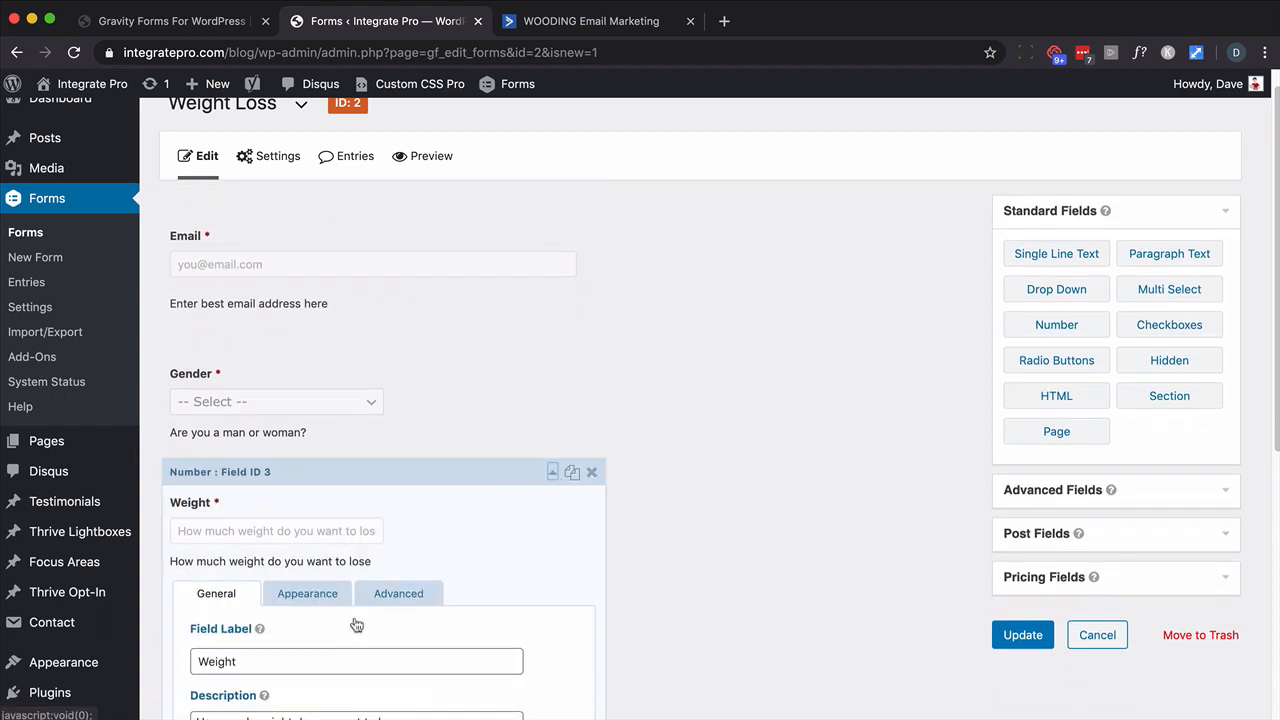
click(332, 598)
triple_click(270, 663)
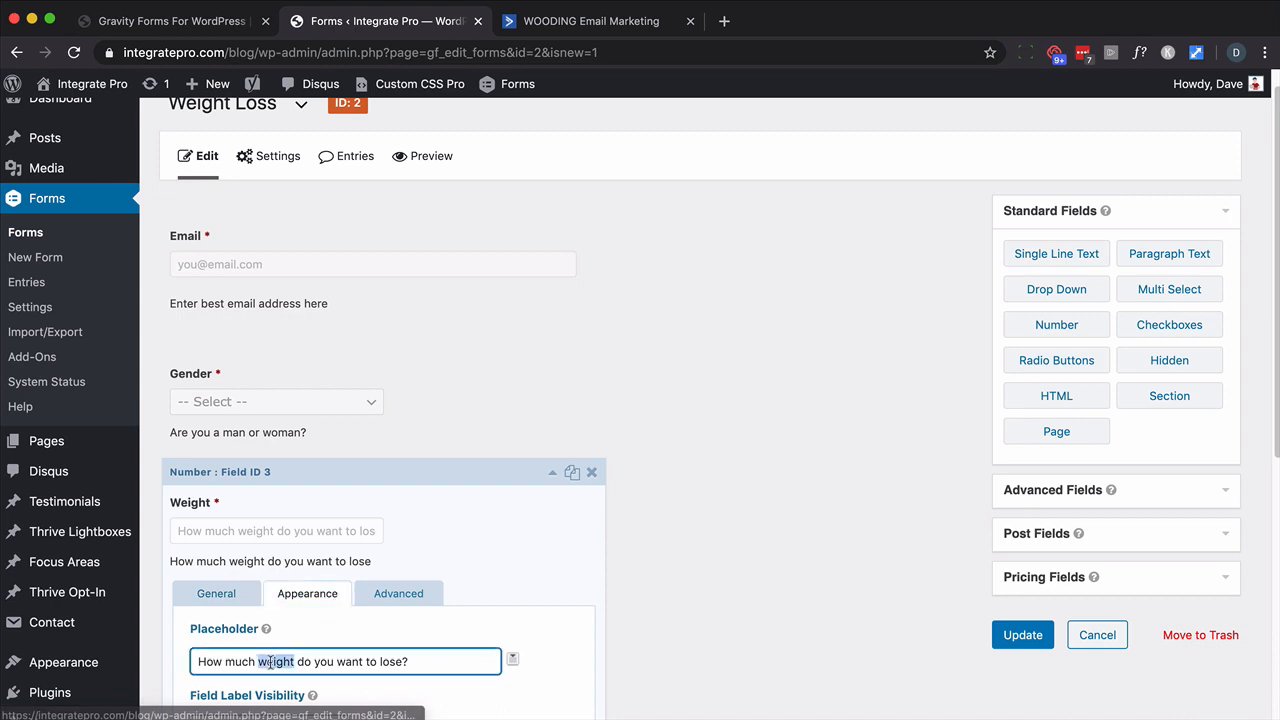
text(Ex - 20)
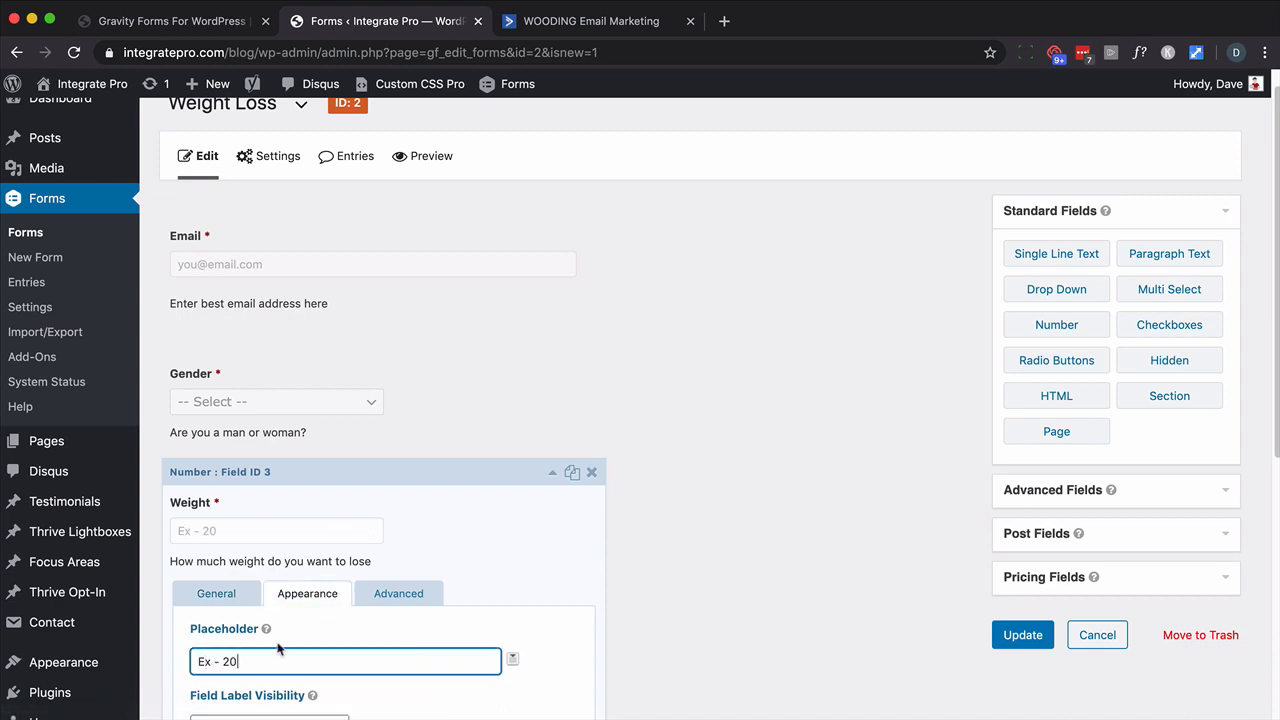
click(1001, 648)
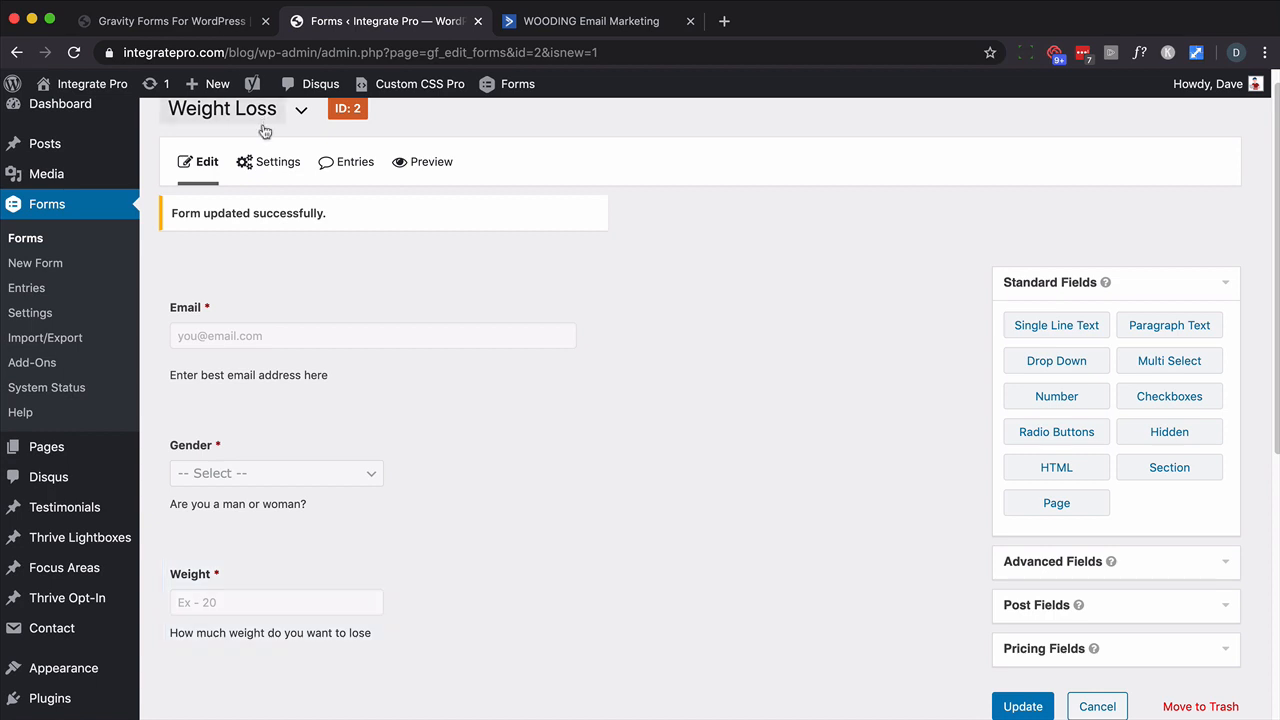
mouse_move(268, 167)
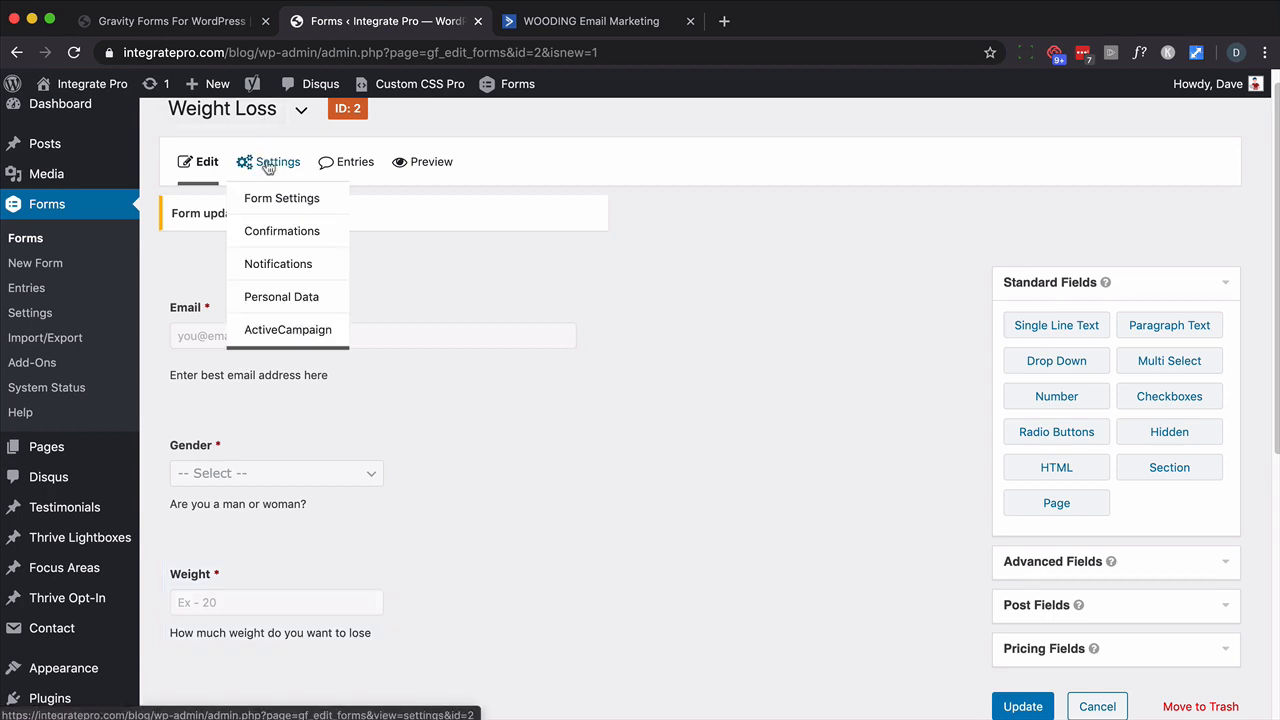
- Name the Weight Loss form's new ActiveCampaign feed 'Survey' and choose the Main list
click(277, 329)
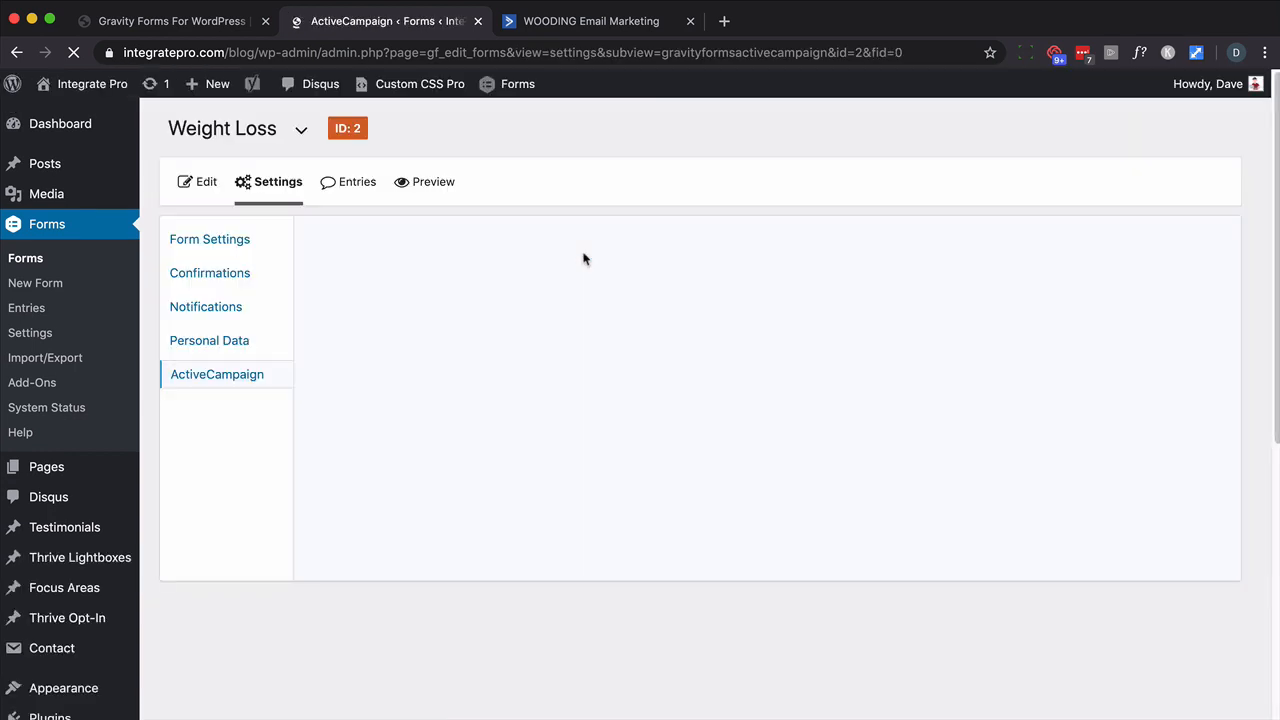
triple_click(573, 298)
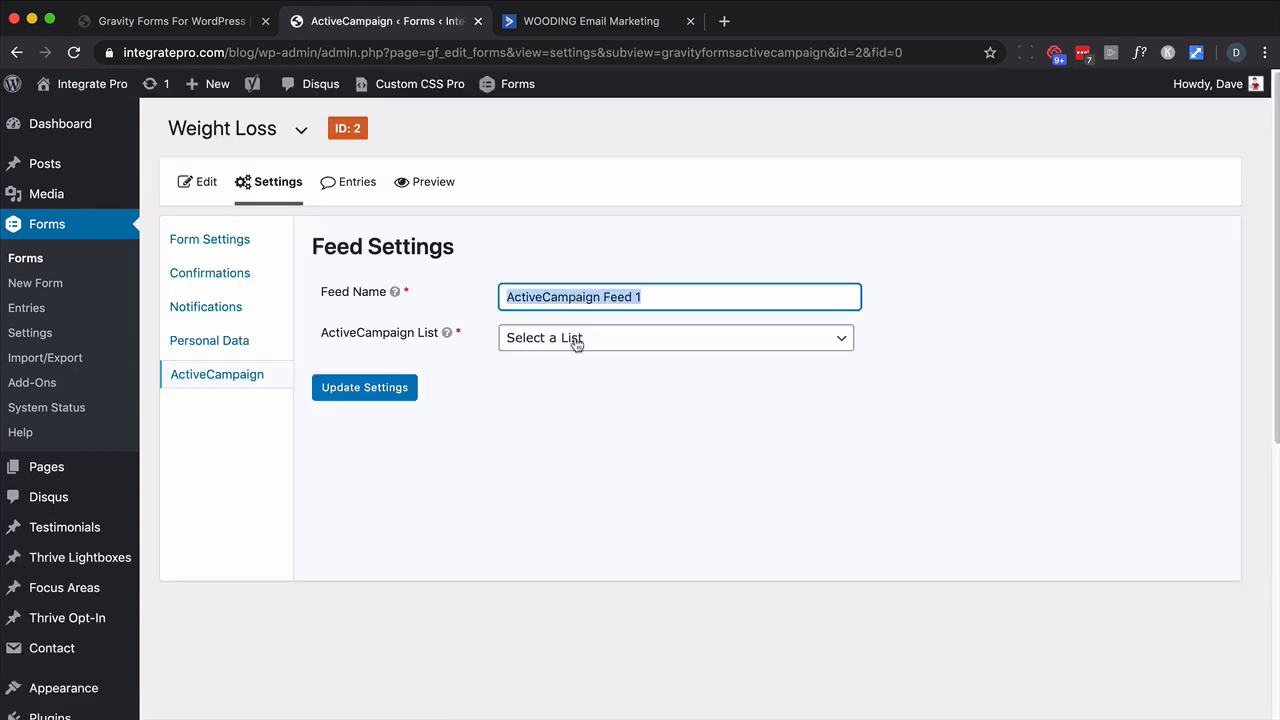
click(615, 22)
click(390, 22)
text(Survey)
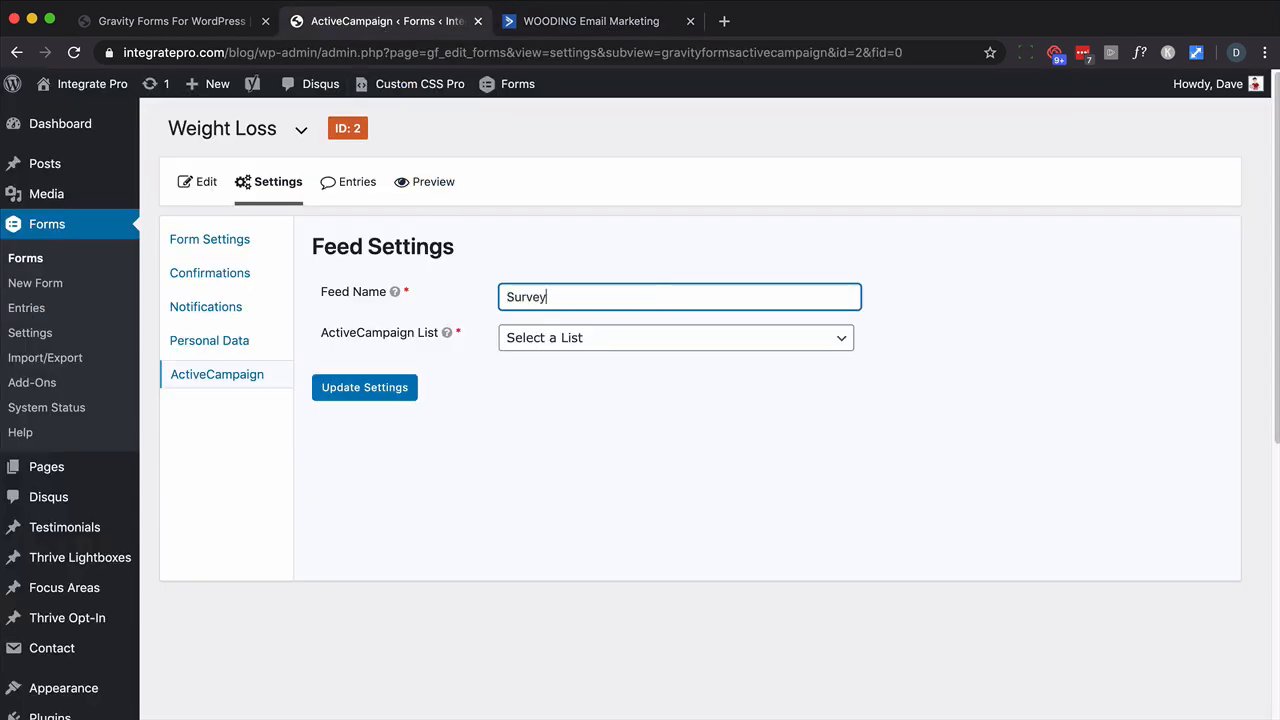
click(652, 345)
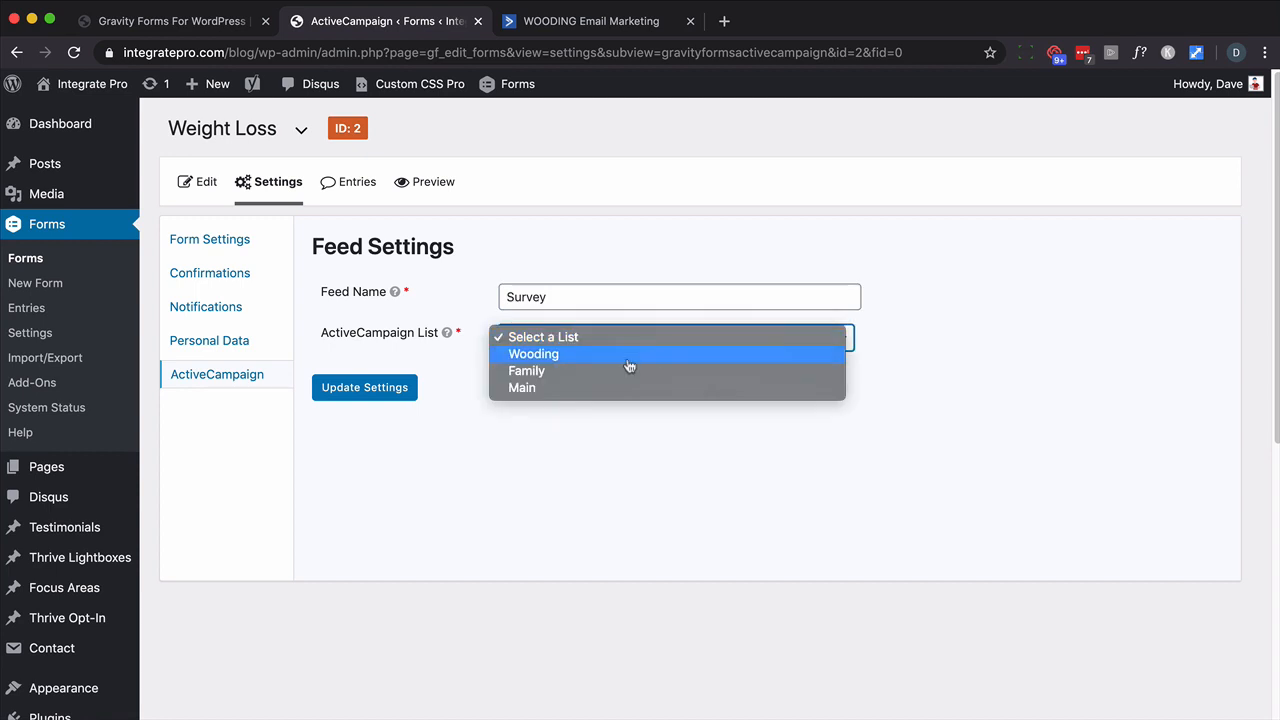
click(614, 388)
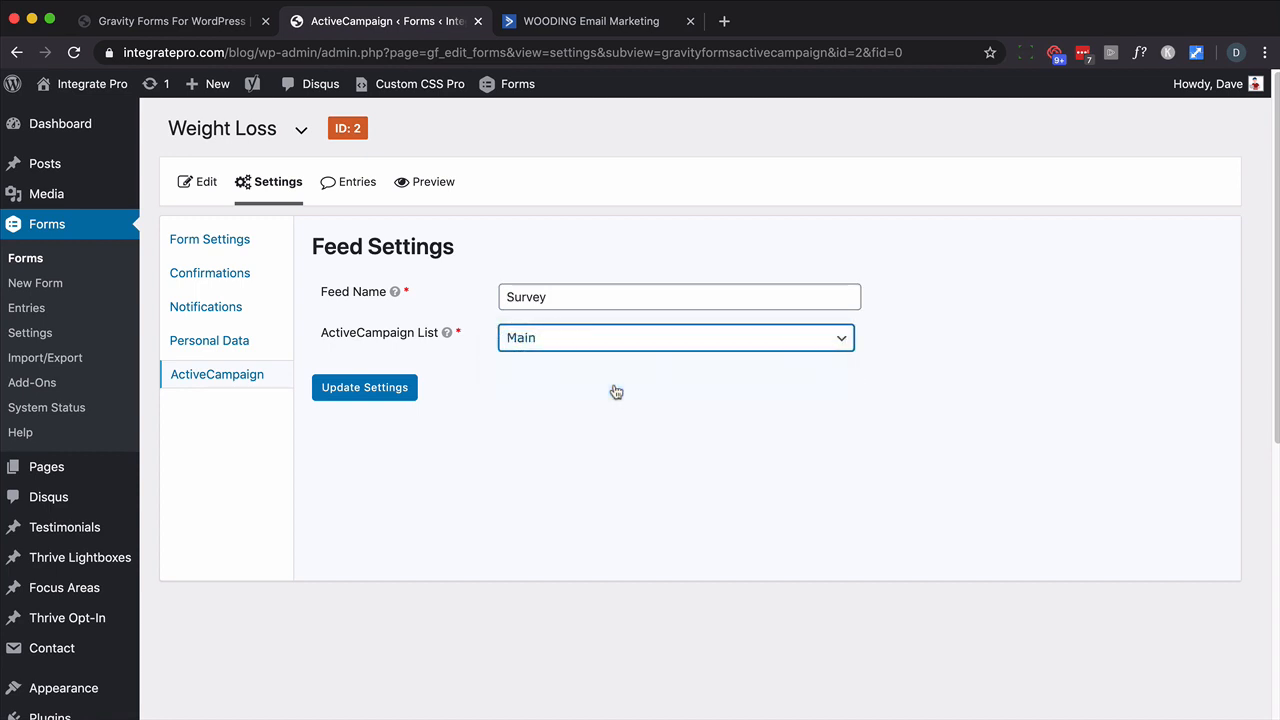
mouse_move(447, 338)
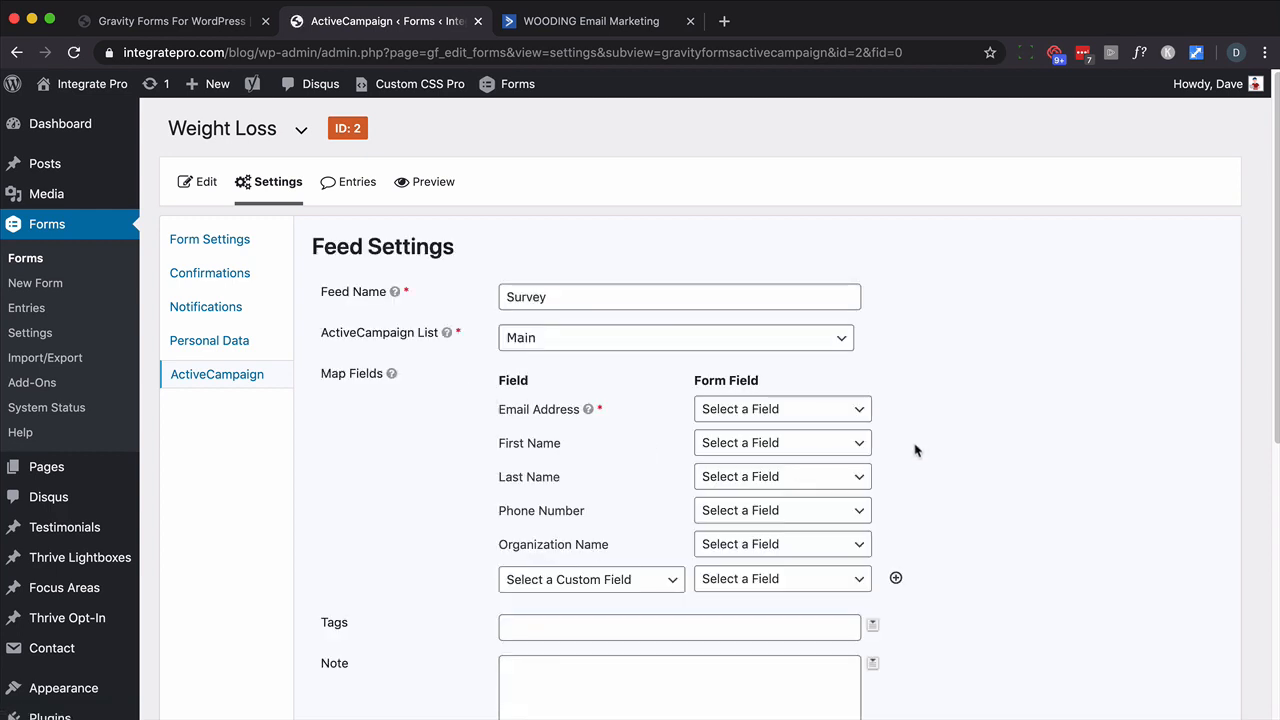
- Map the feed's Email Address to the form's Email field
scroll(914, 450, down, 1)
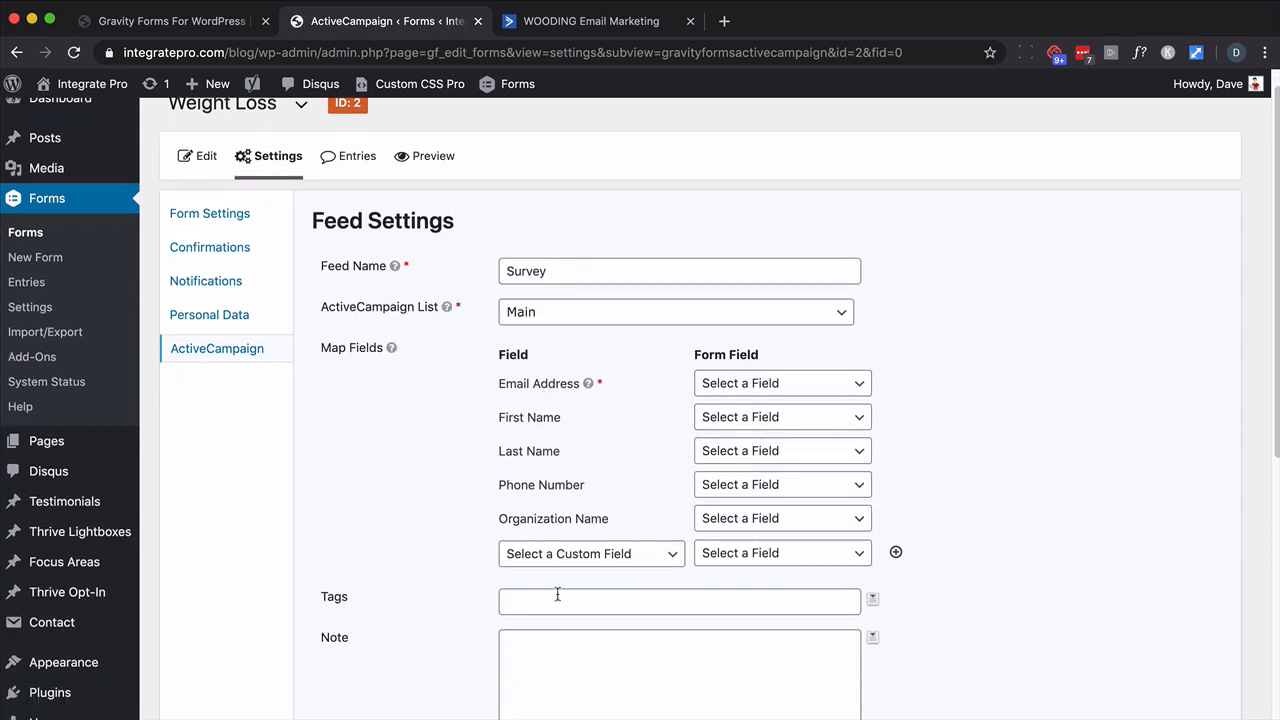
scroll(557, 595, down, 2)
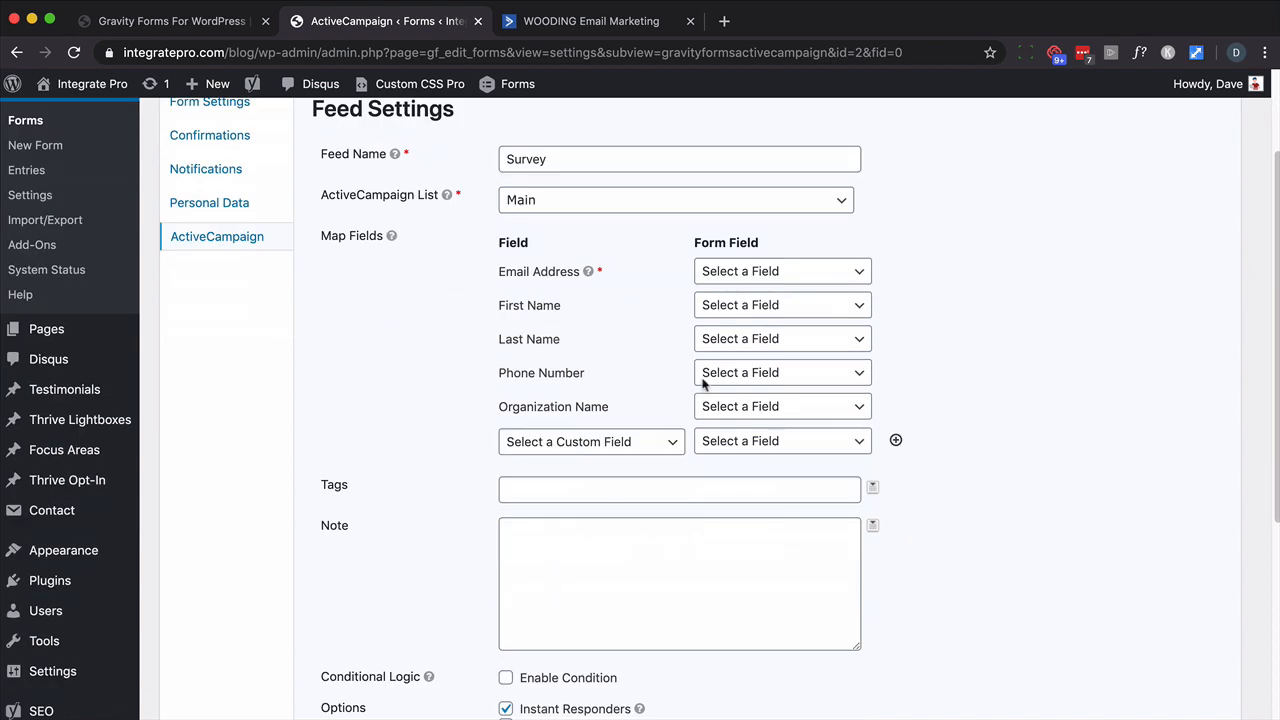
click(845, 274)
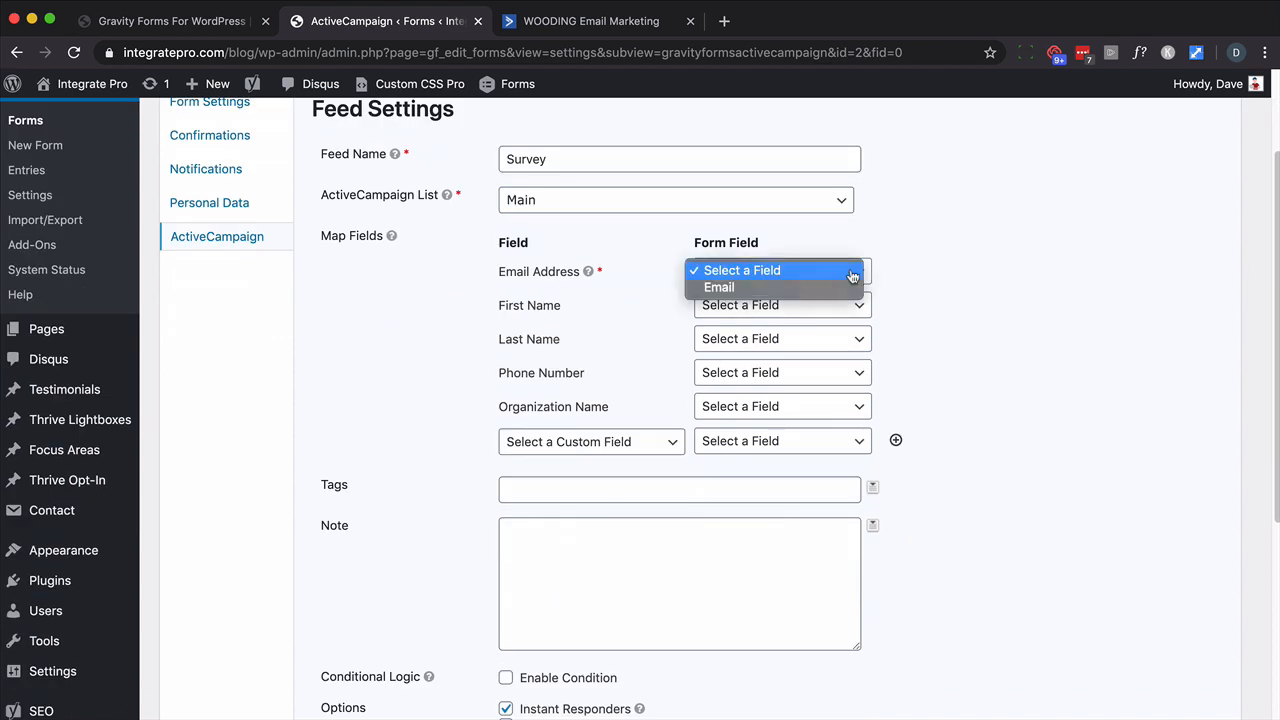
click(788, 287)
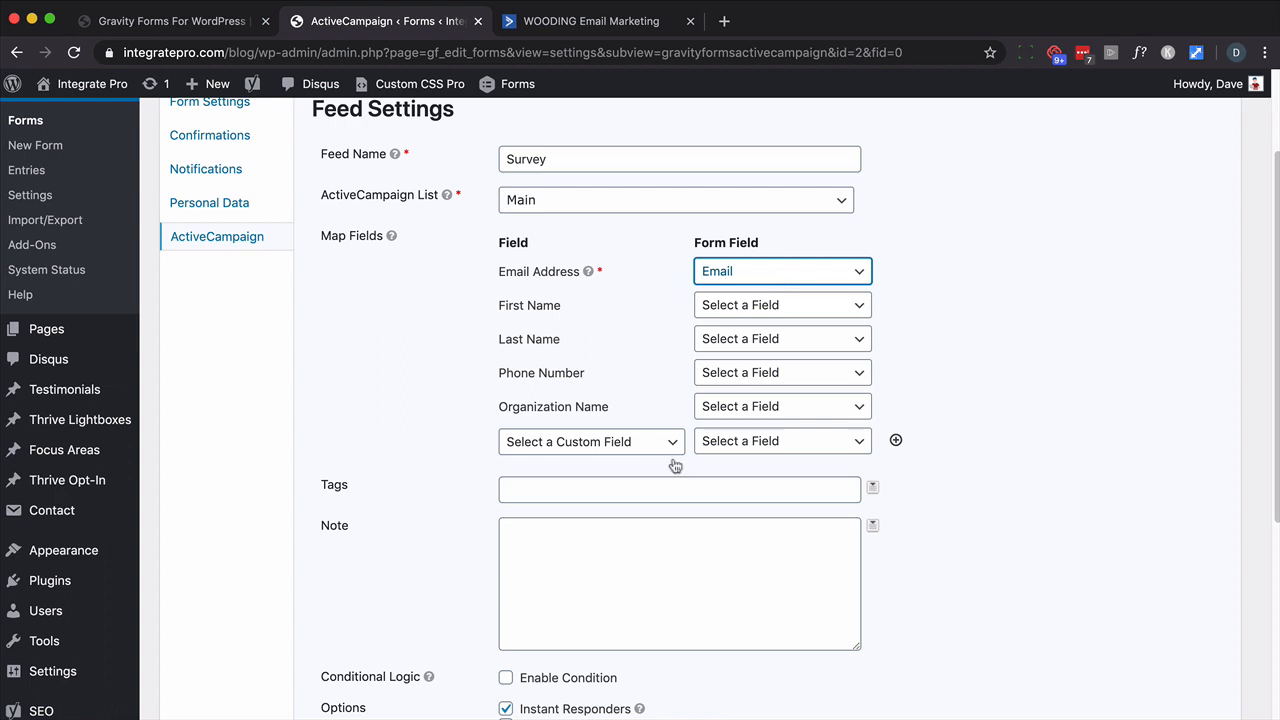
- Add custom field mappings Gender→Gender and Weight→Weight
click(637, 443)
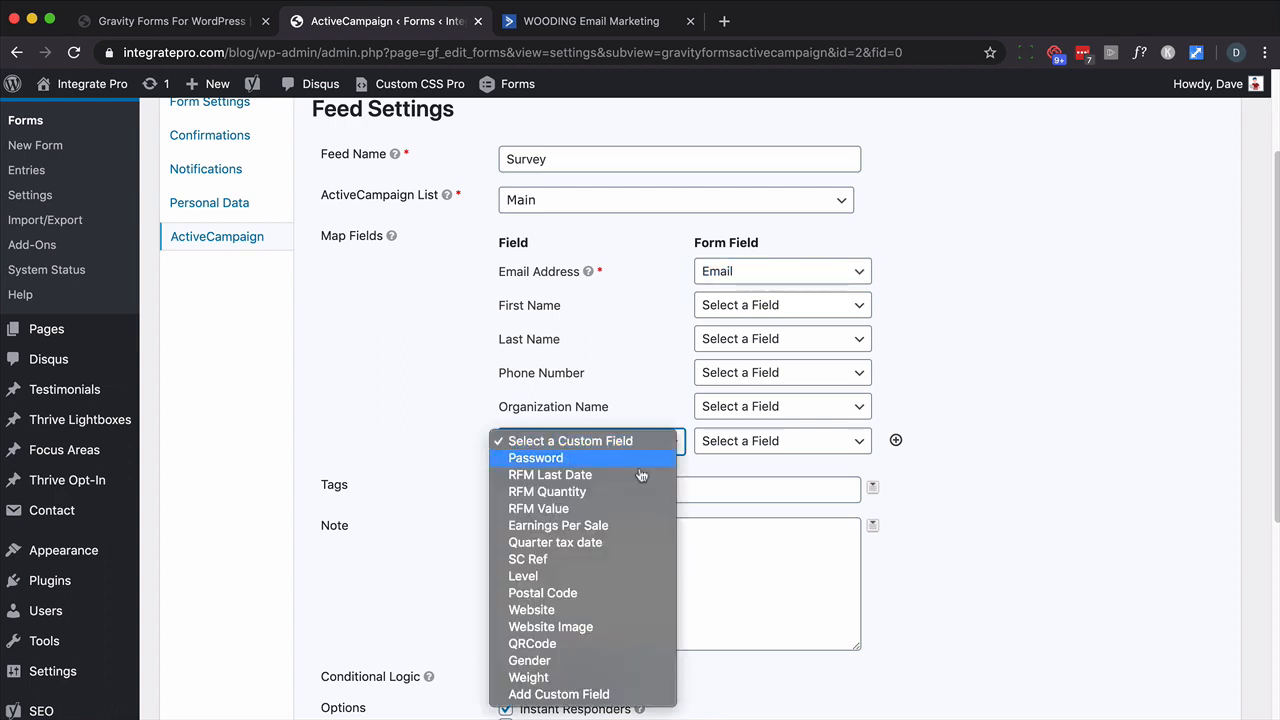
click(587, 664)
click(777, 448)
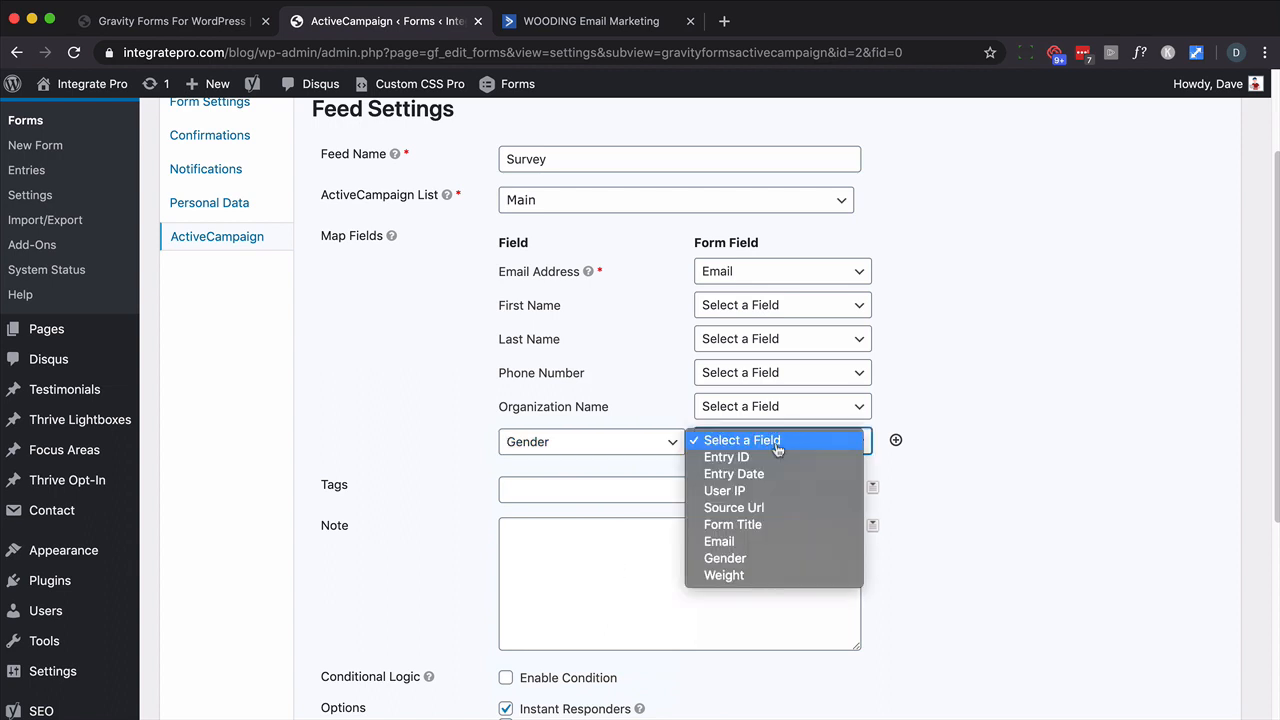
click(737, 561)
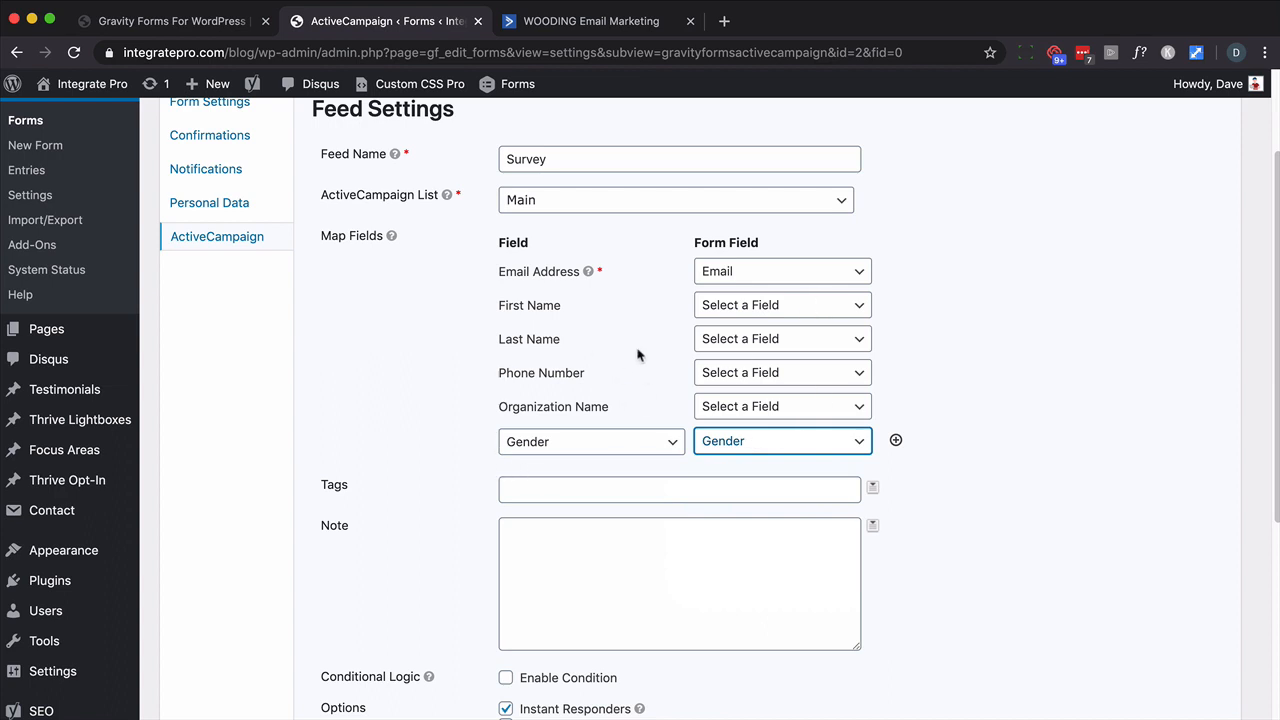
click(895, 440)
click(674, 479)
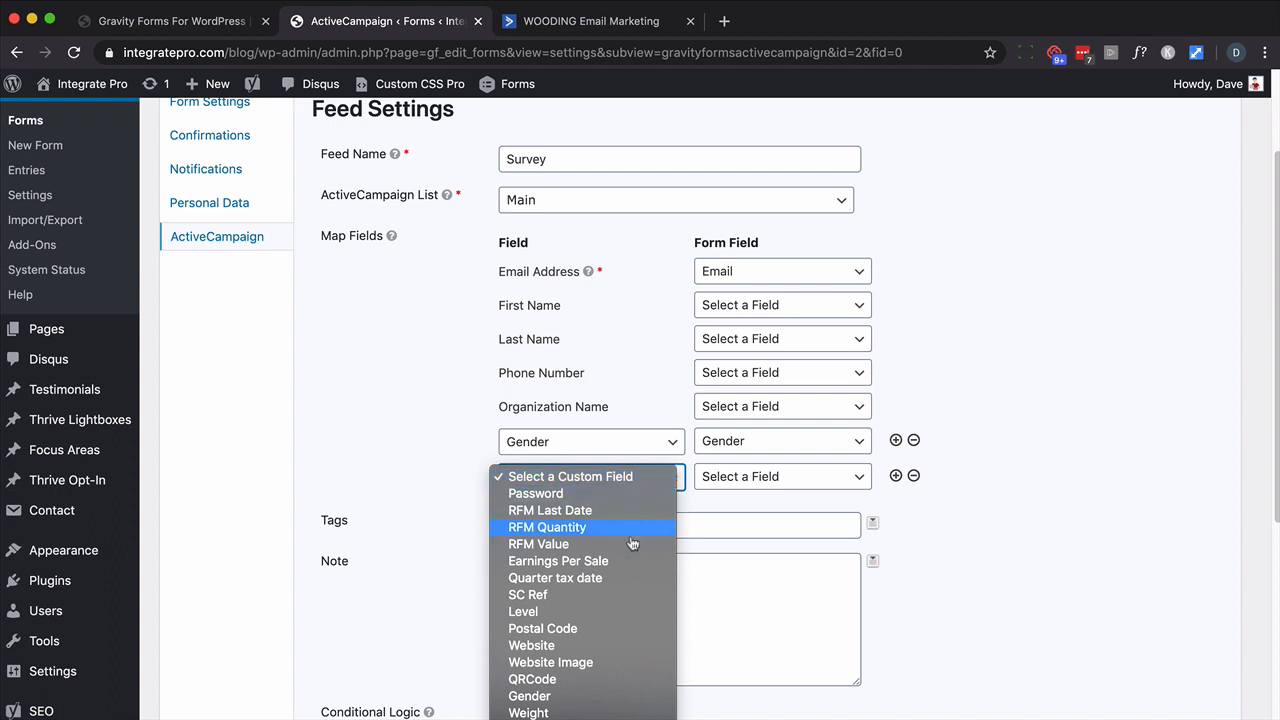
click(553, 713)
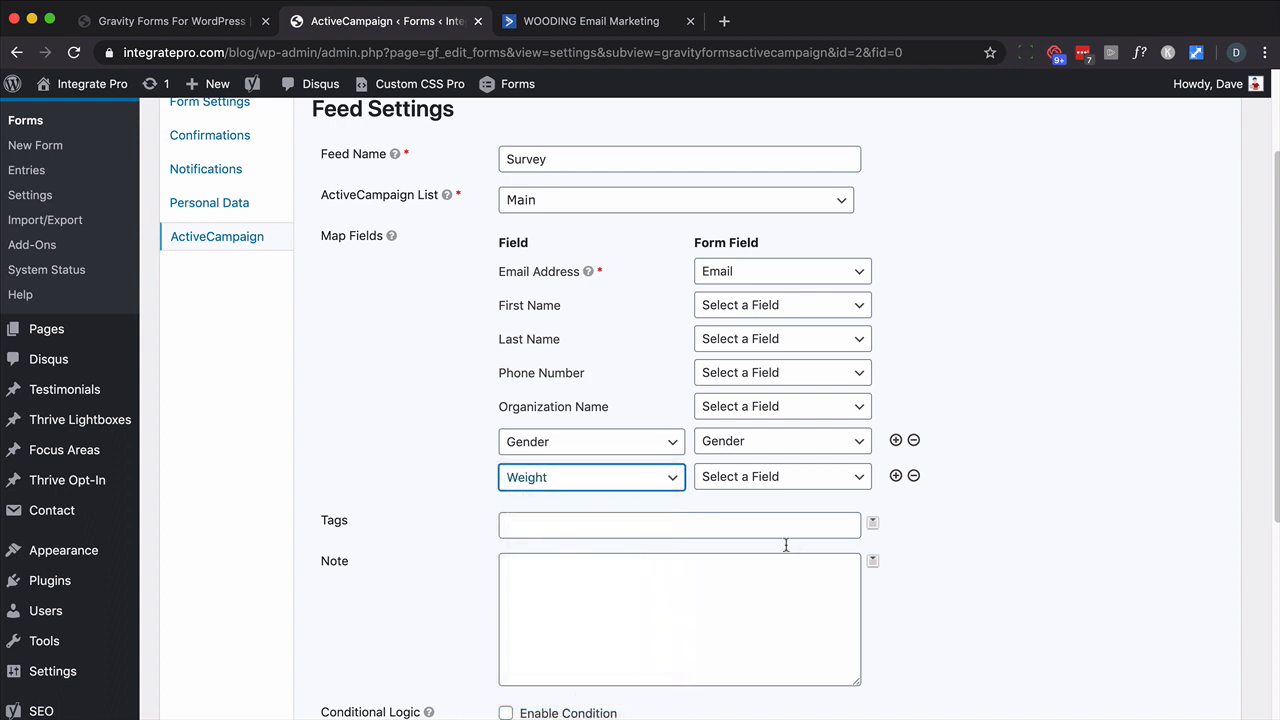
click(853, 480)
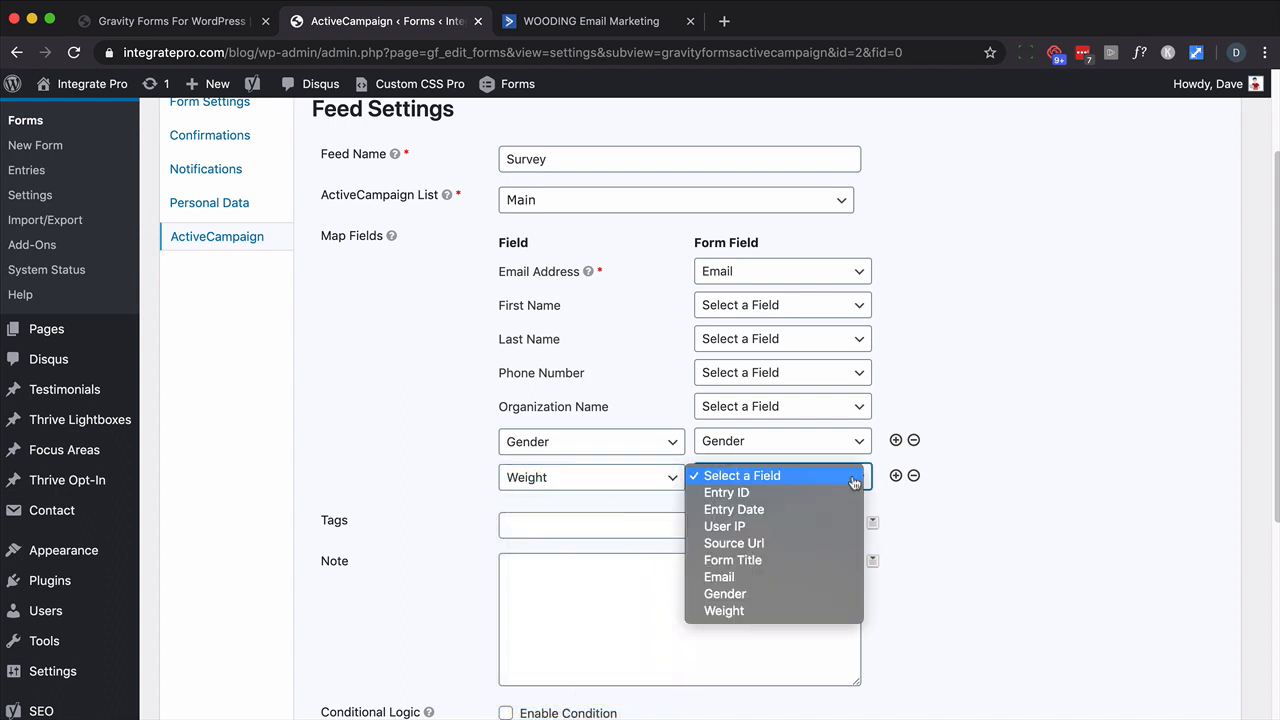
click(755, 611)
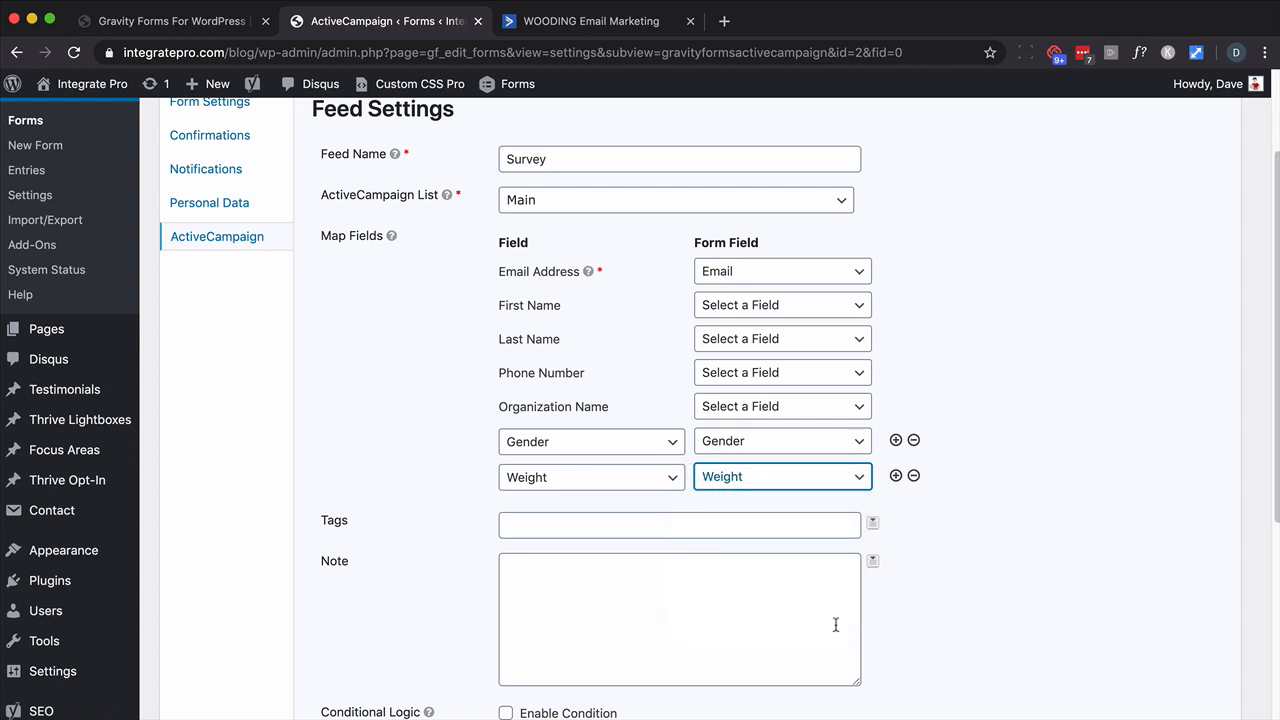
click(578, 531)
- Tag new contacts 'CUSTOMER - Weight Loss - Survey' and save the feed settings
scroll(842, 546, down, 3)
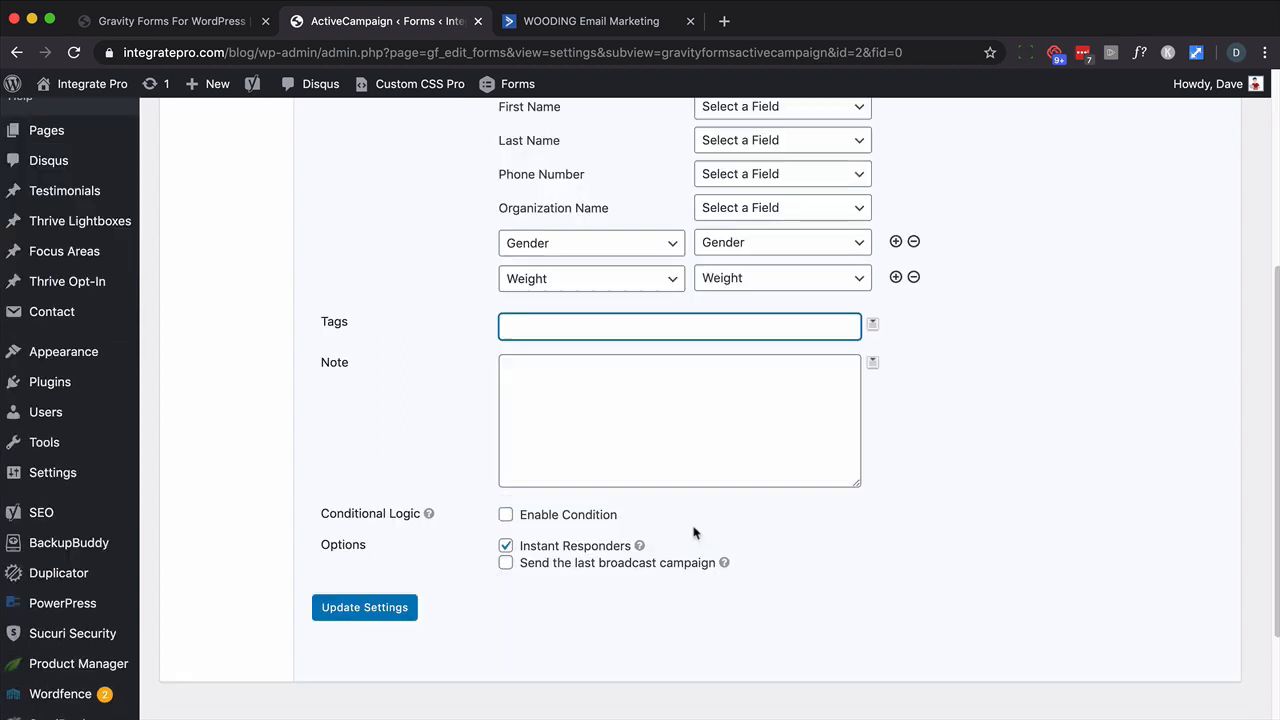
text(CUSTOMER - Weight)
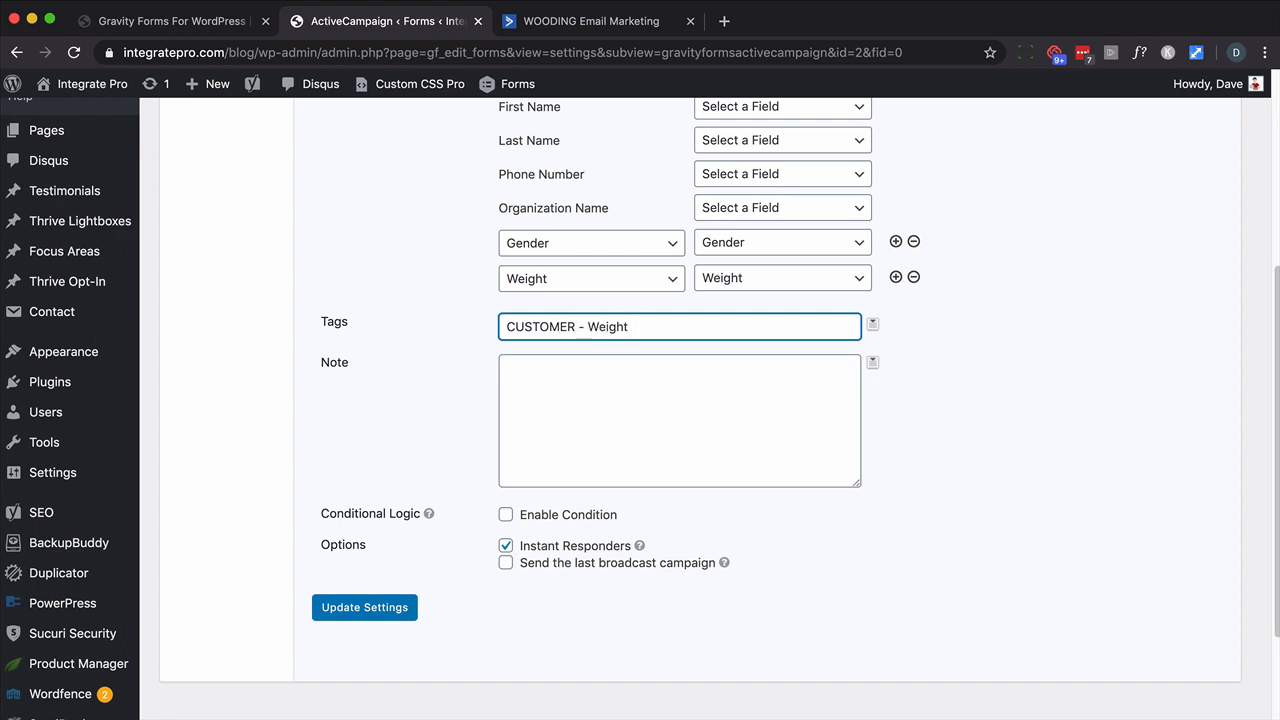
text( Loss - Survey)
click(366, 609)
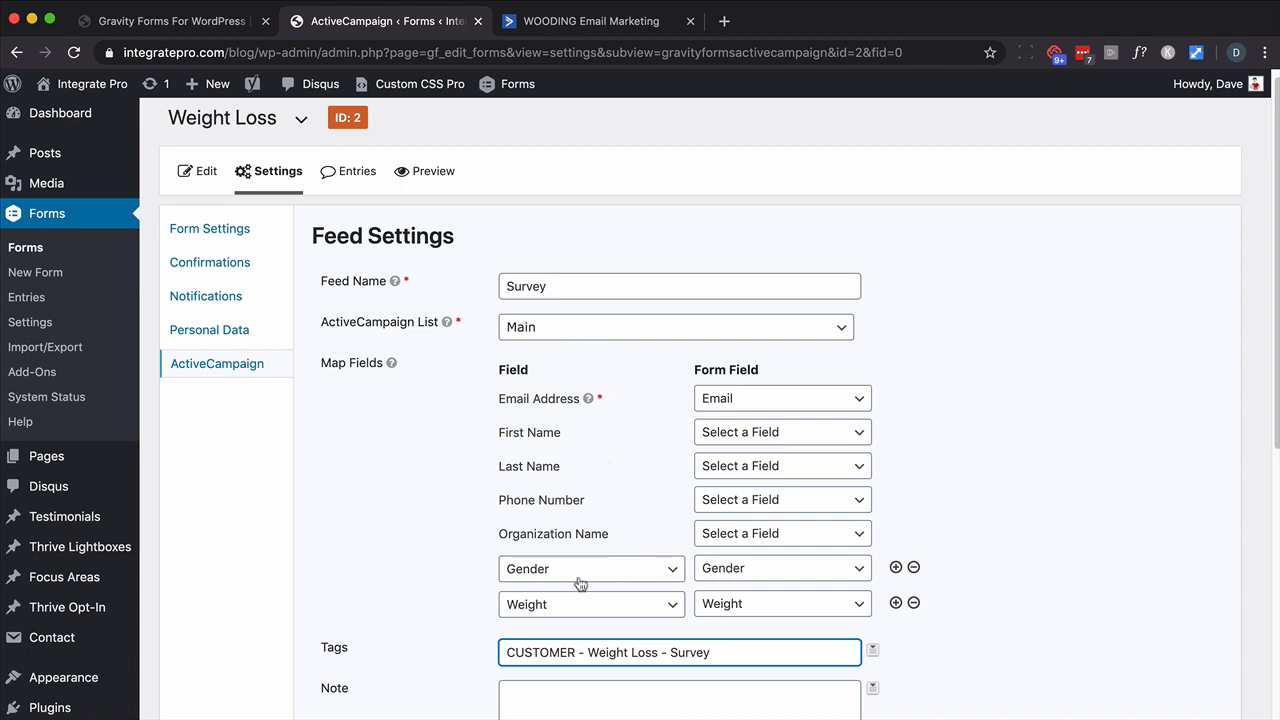
scroll(470, 495, down, 5)
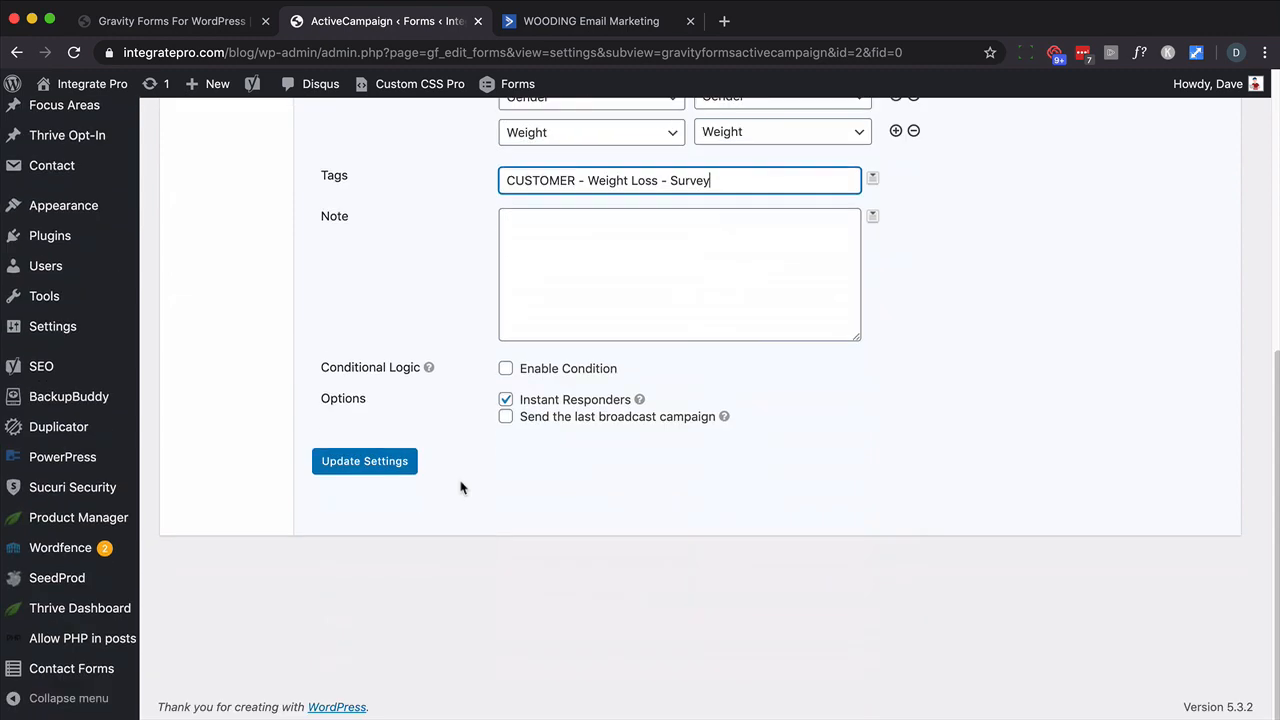
click(370, 464)
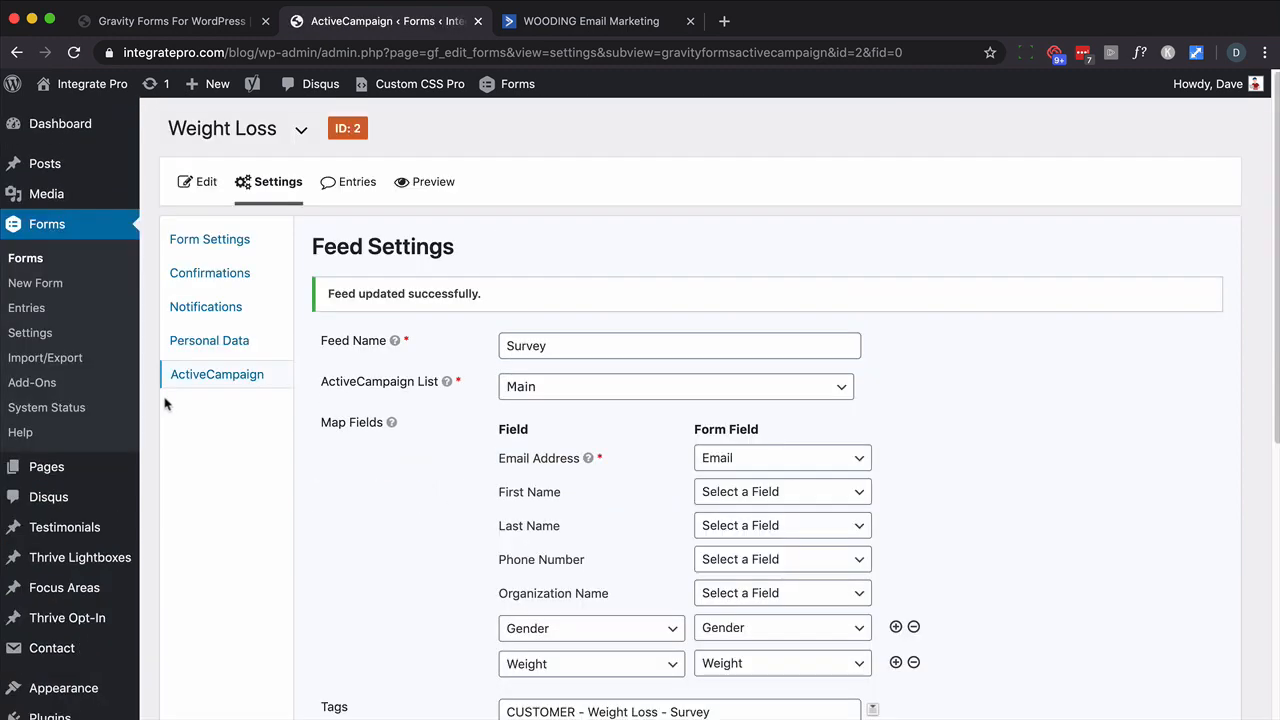
- Create a new page titled 'Survey'
mouse_move(47, 470)
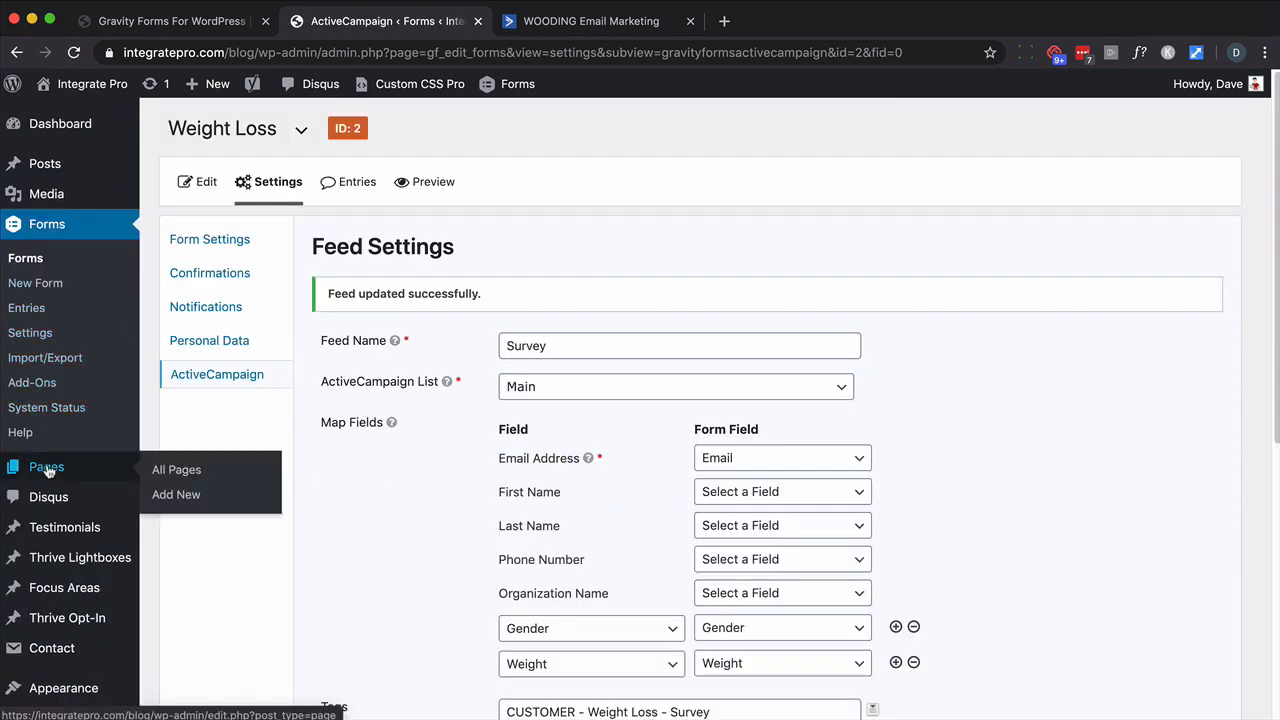
click(176, 494)
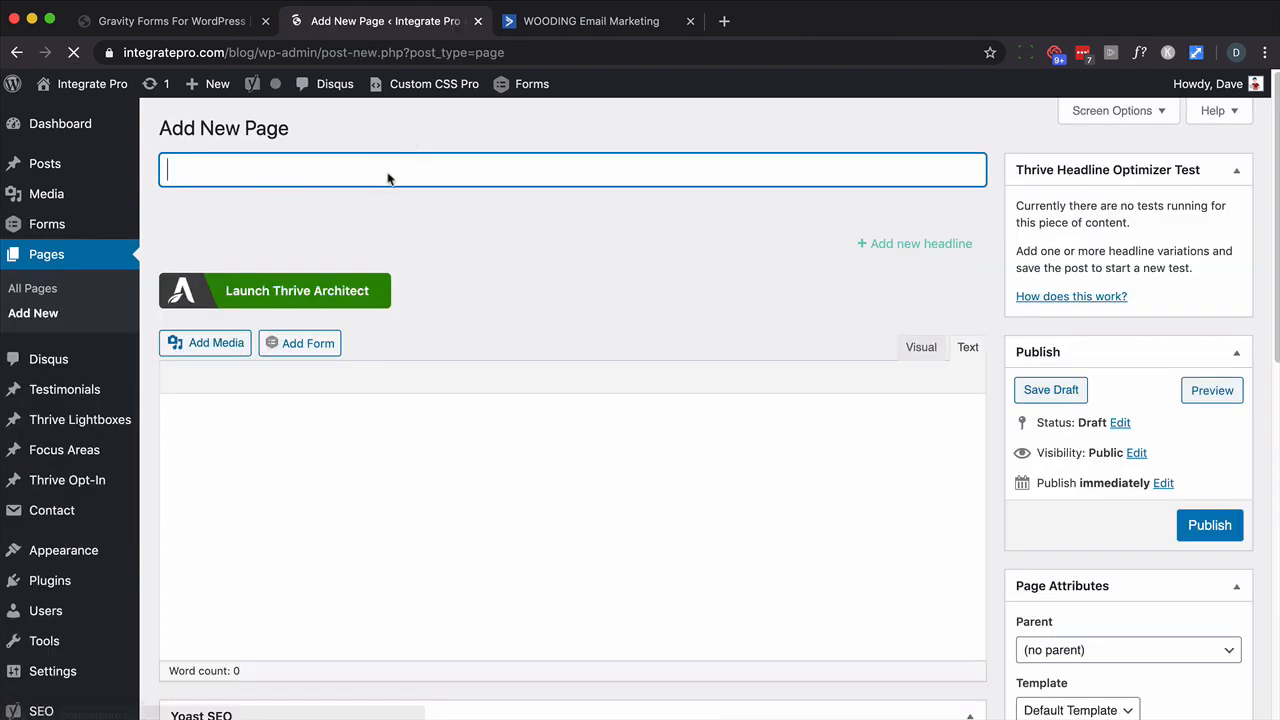
text(Survey)
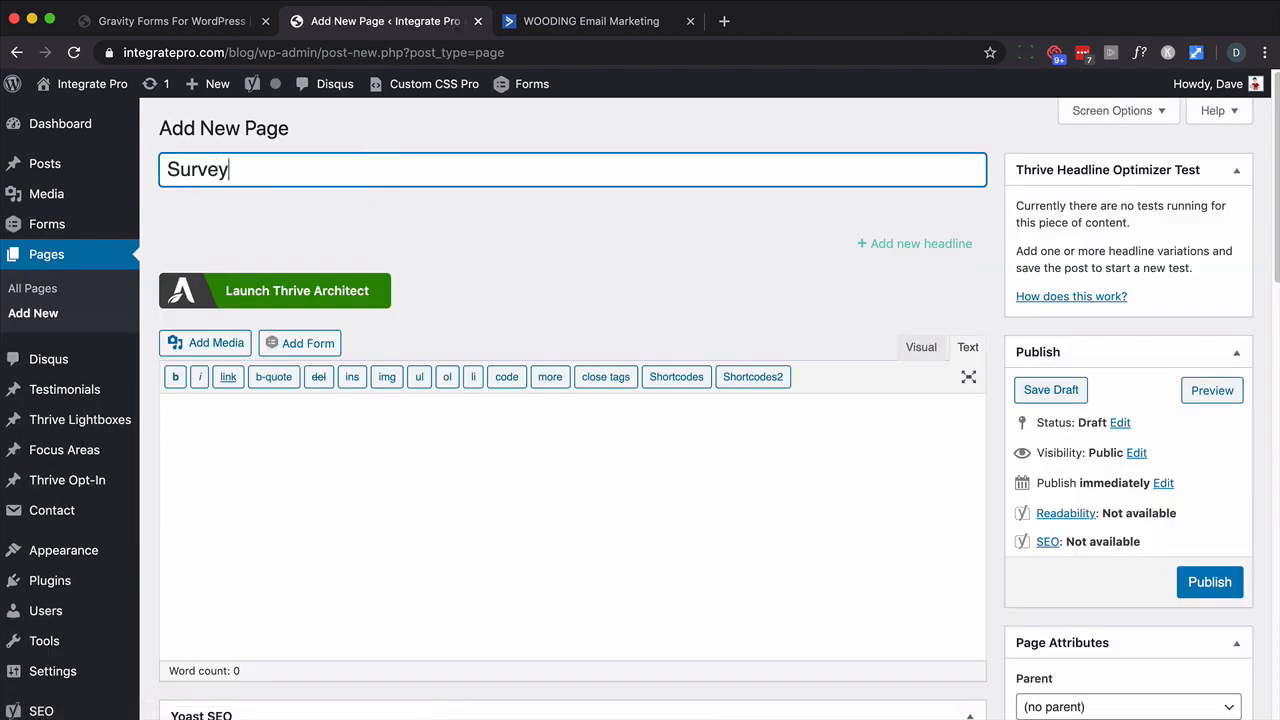
click(354, 414)
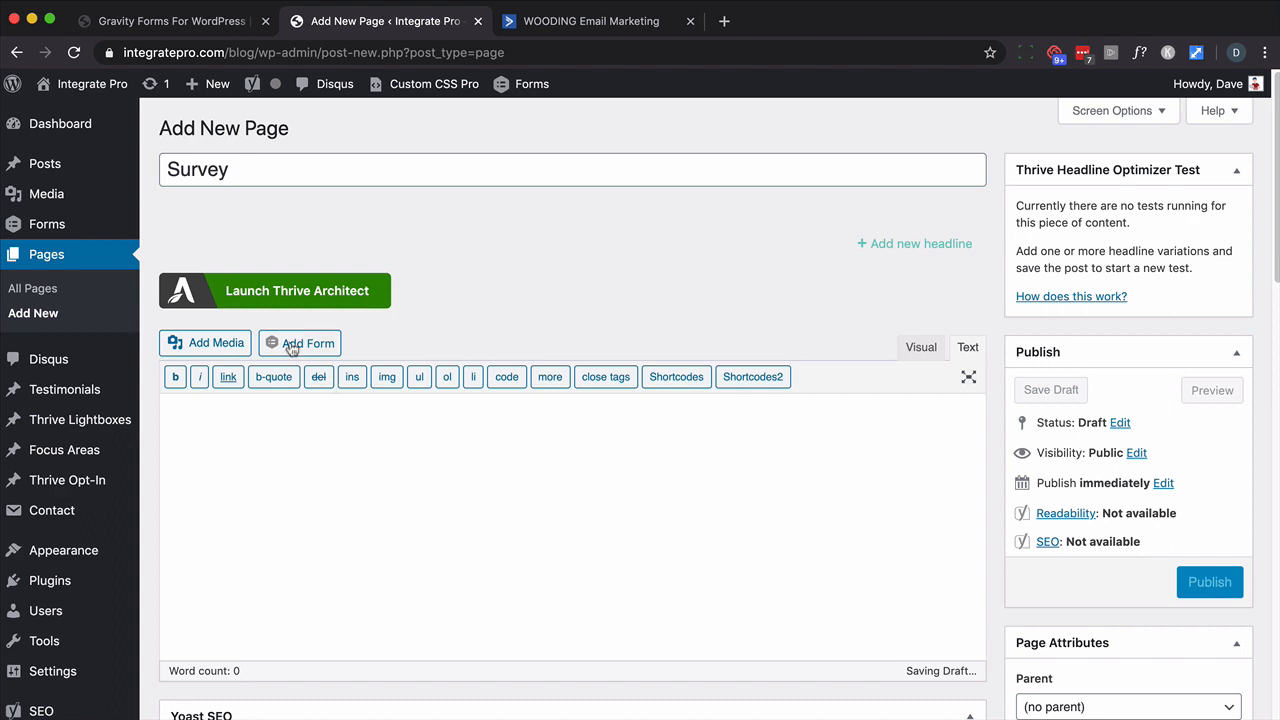
- Insert the Weight Loss form into the page and publish it
click(290, 344)
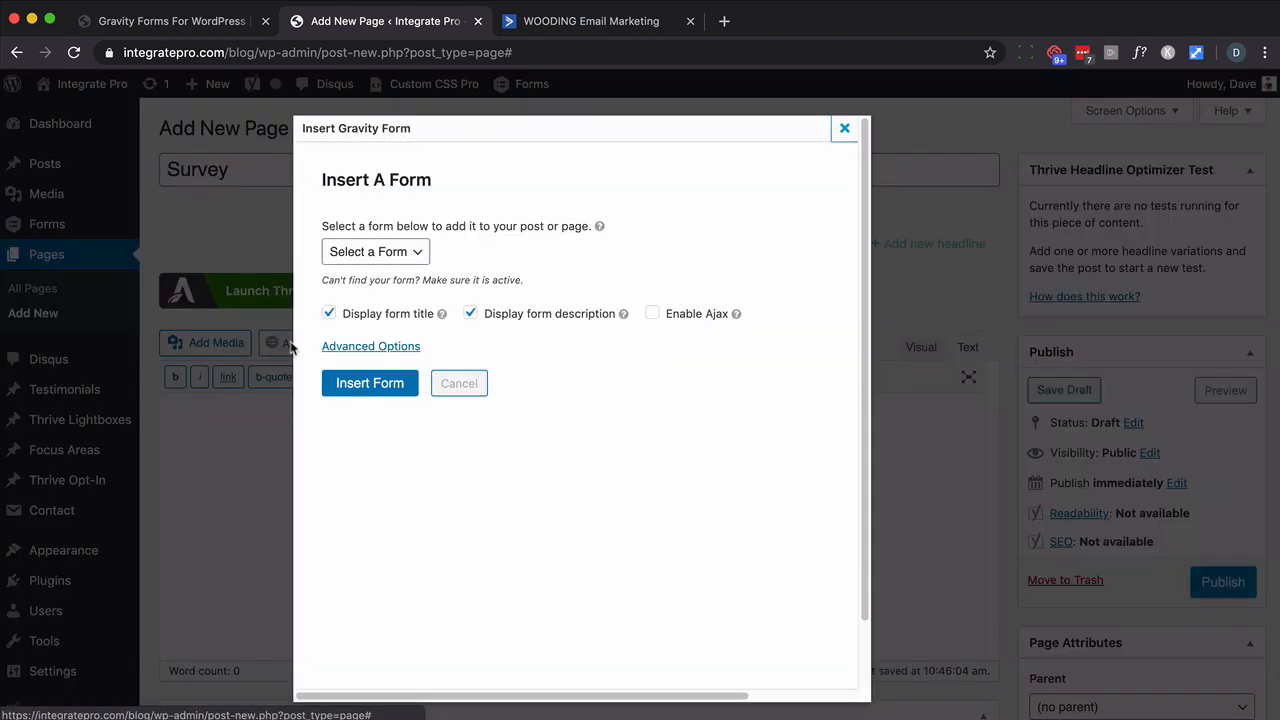
click(398, 251)
click(384, 236)
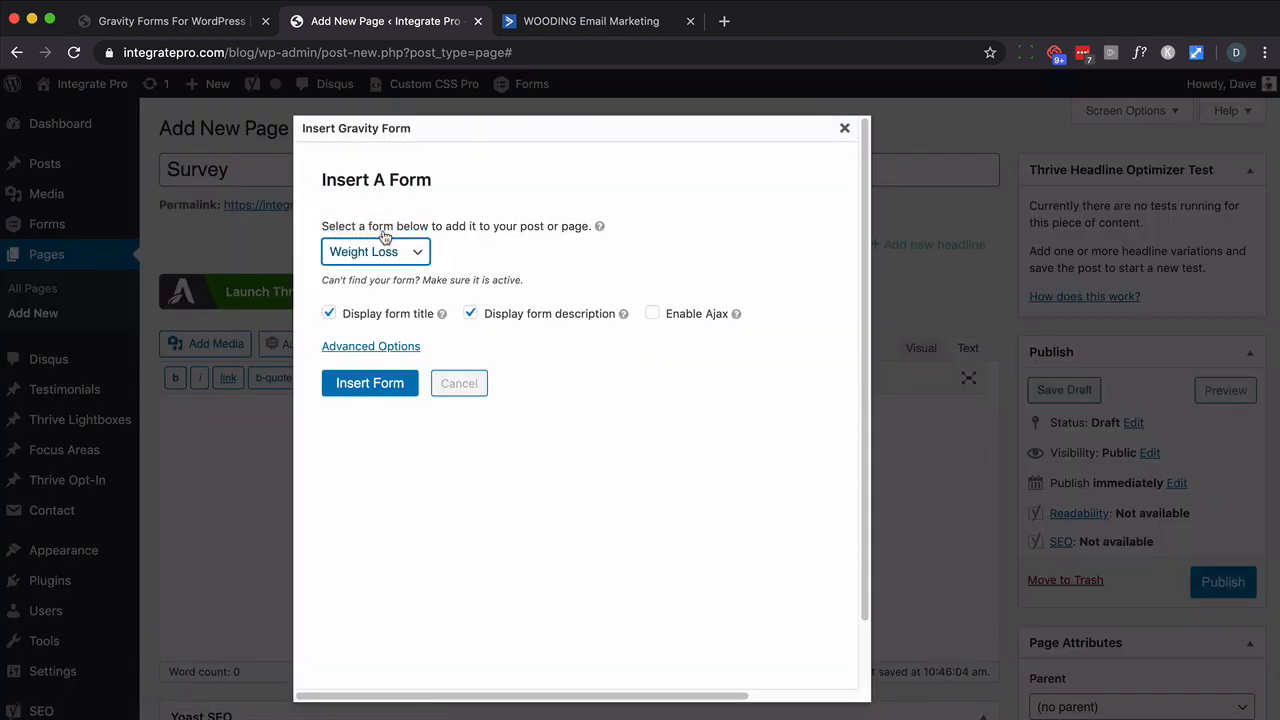
click(368, 348)
click(368, 350)
click(368, 382)
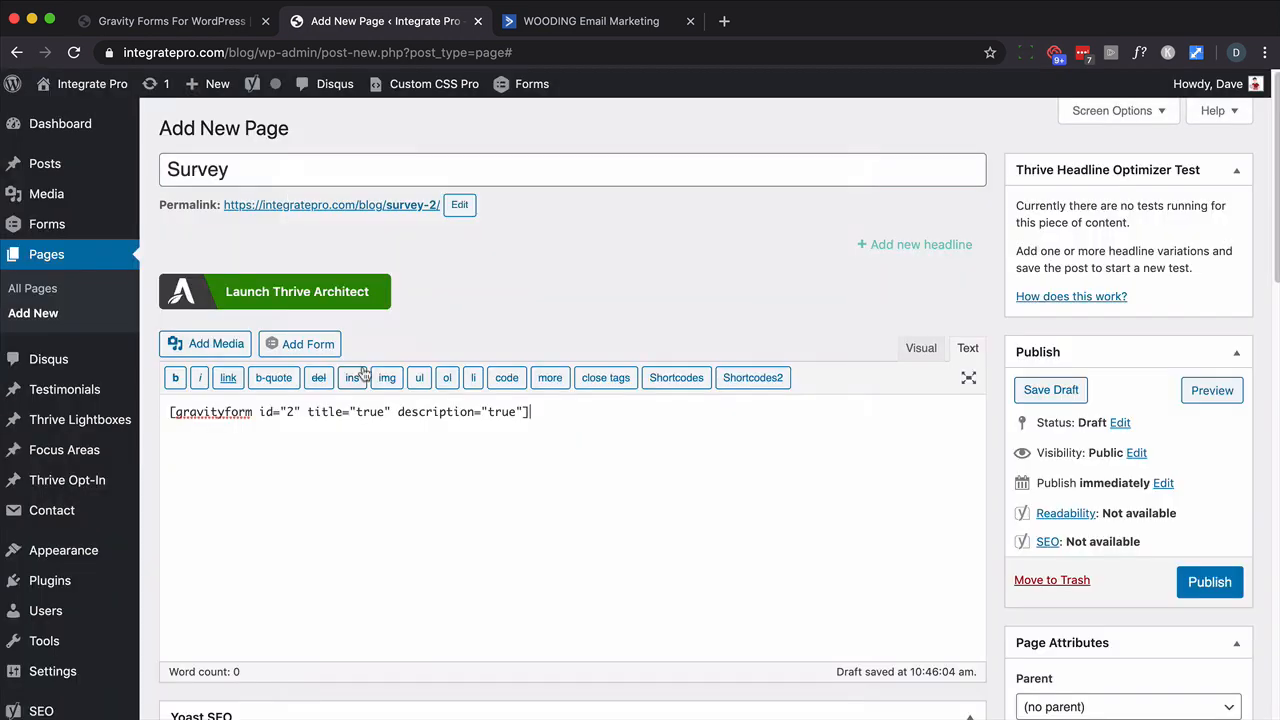
click(1216, 585)
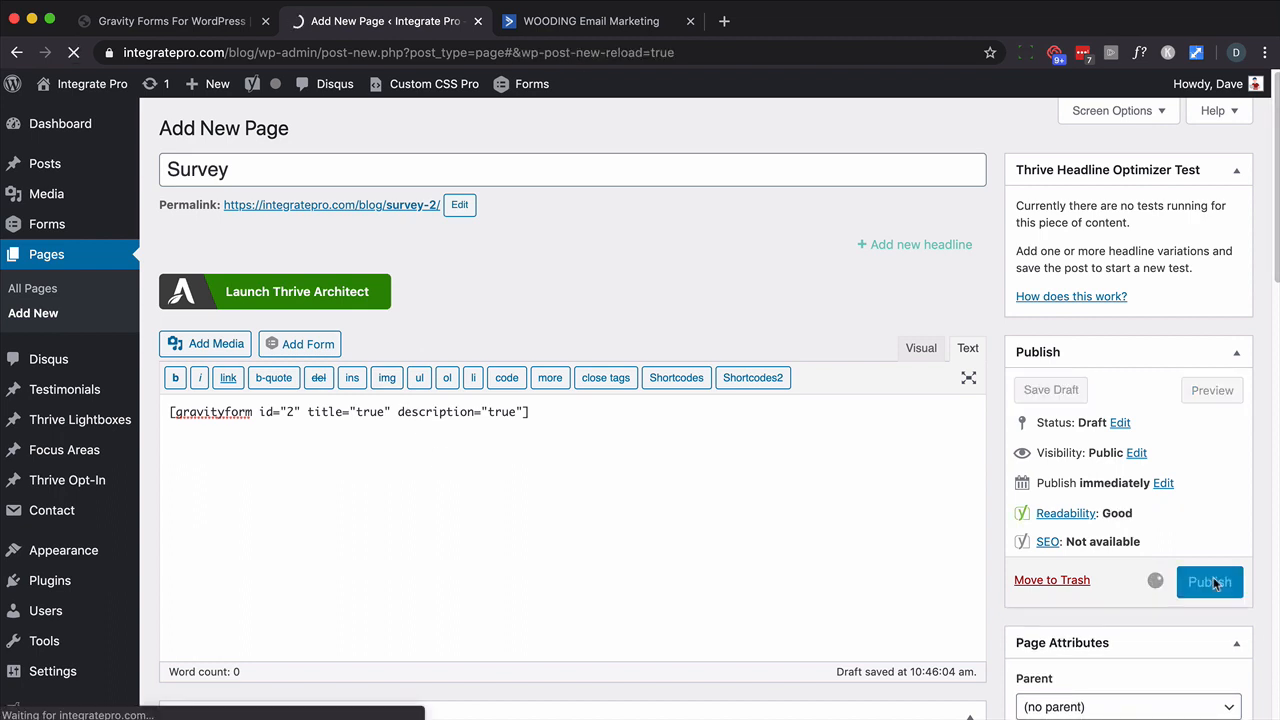
- Open the live Survey page in a new tab and submit the empty form to test validation
right_click(404, 259)
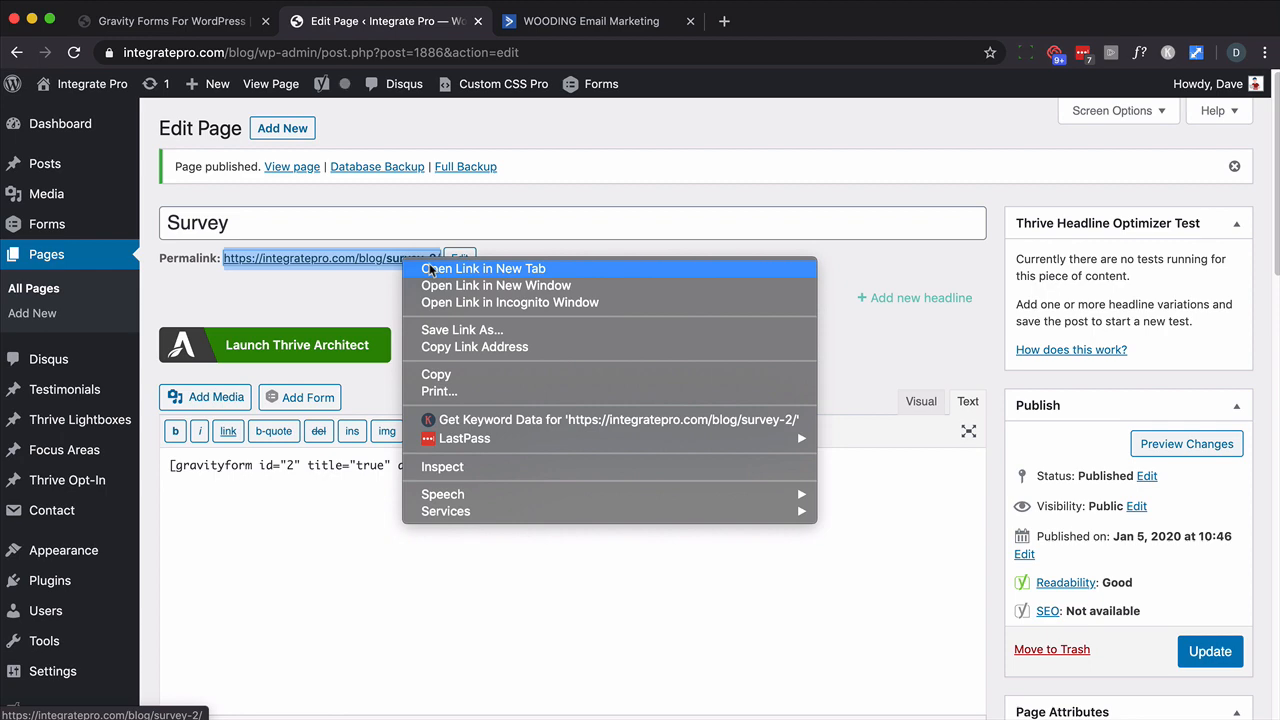
click(430, 269)
click(608, 21)
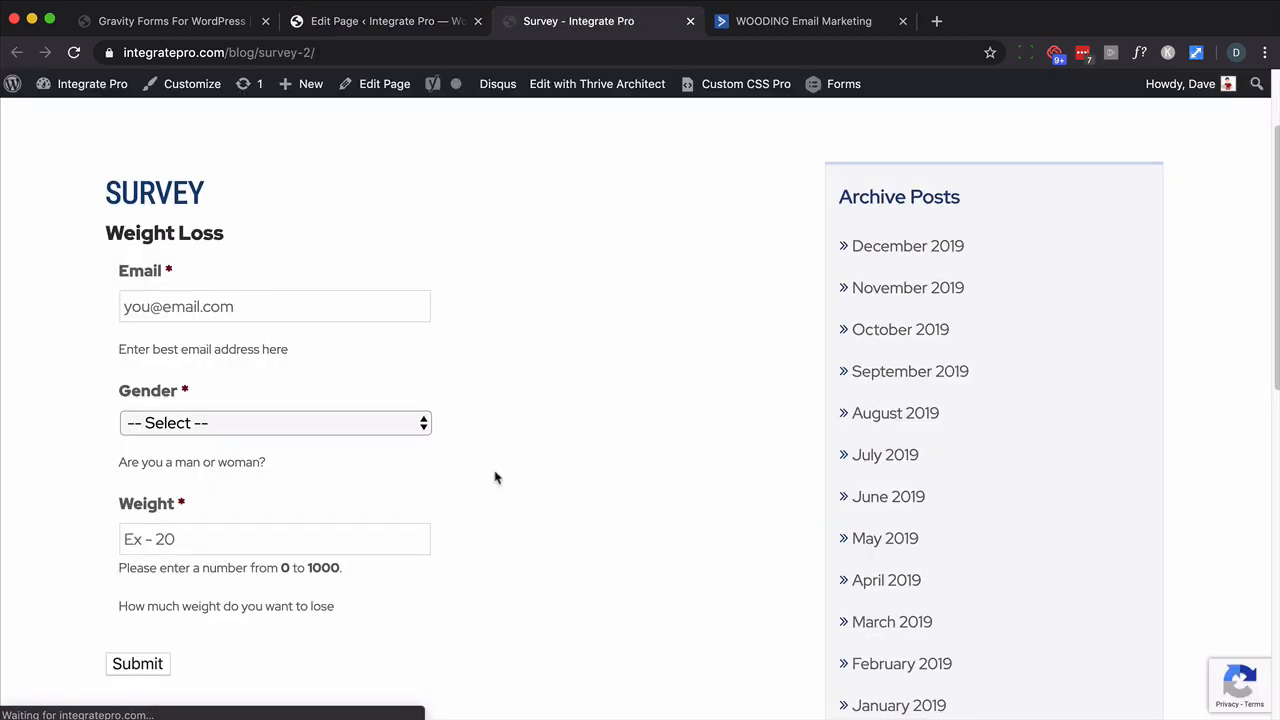
scroll(446, 497, down, 3)
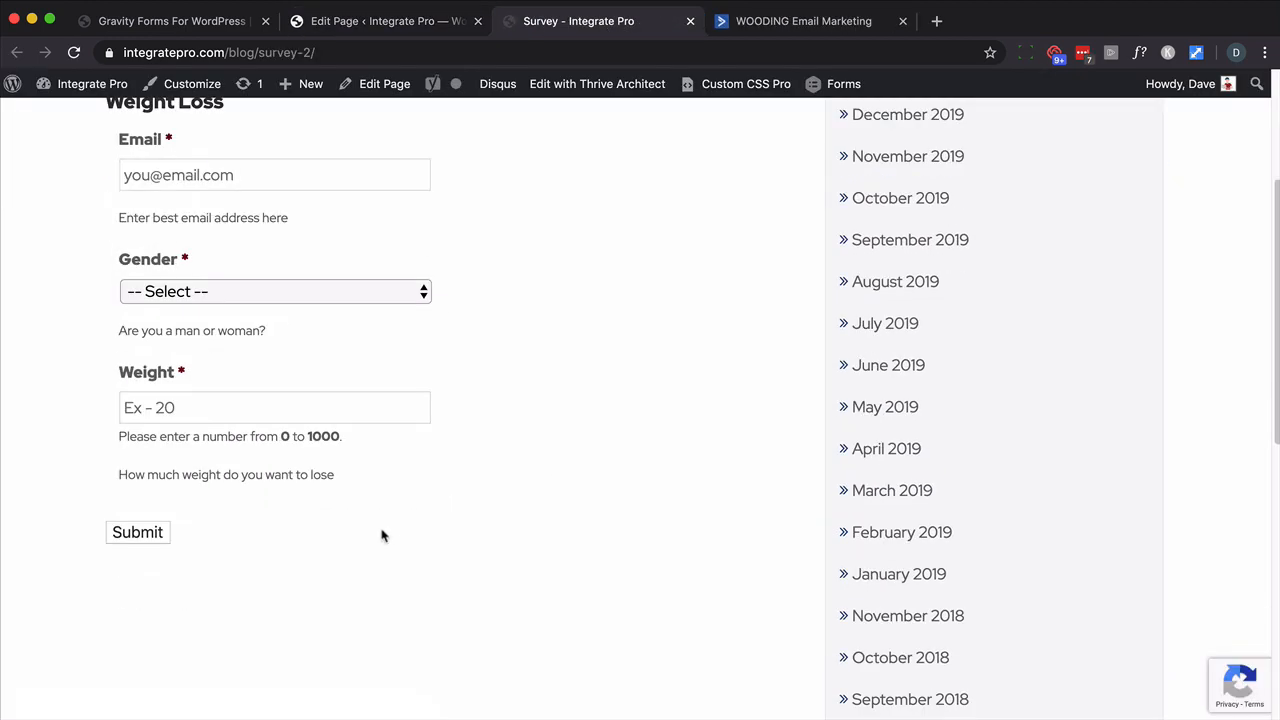
click(112, 540)
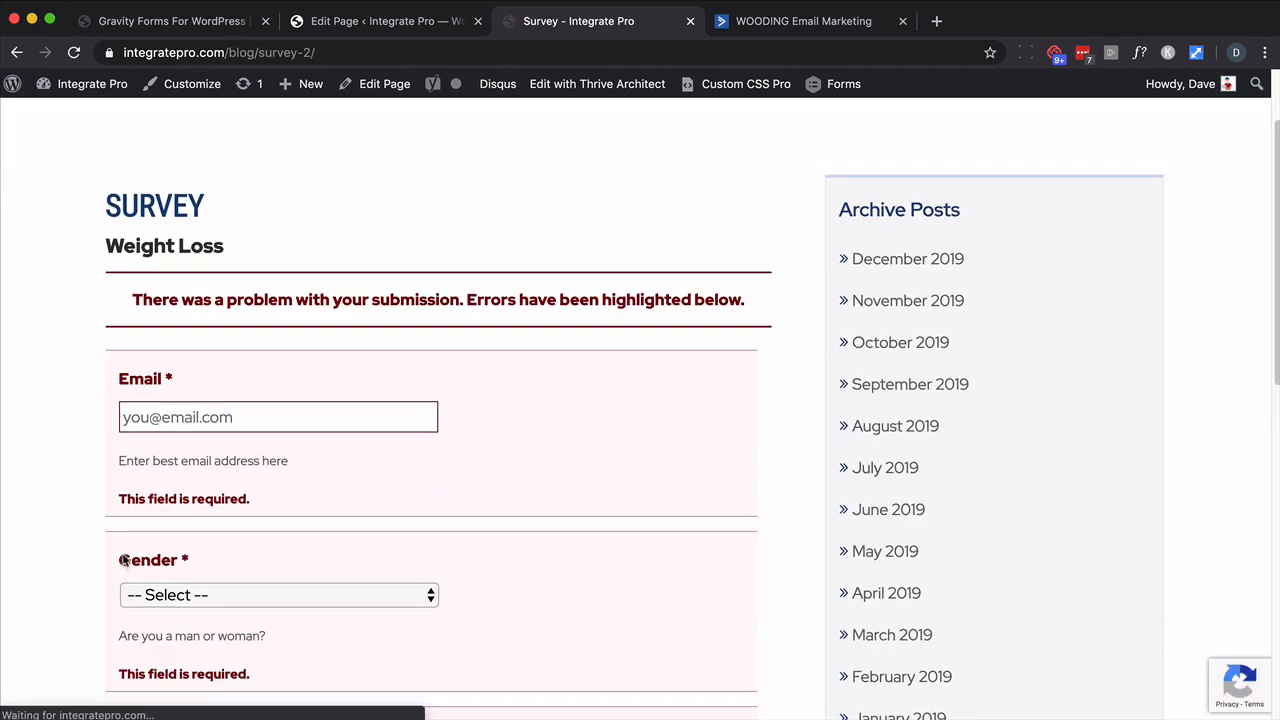
- Enter a test email address in the Email field and select it
click(136, 294)
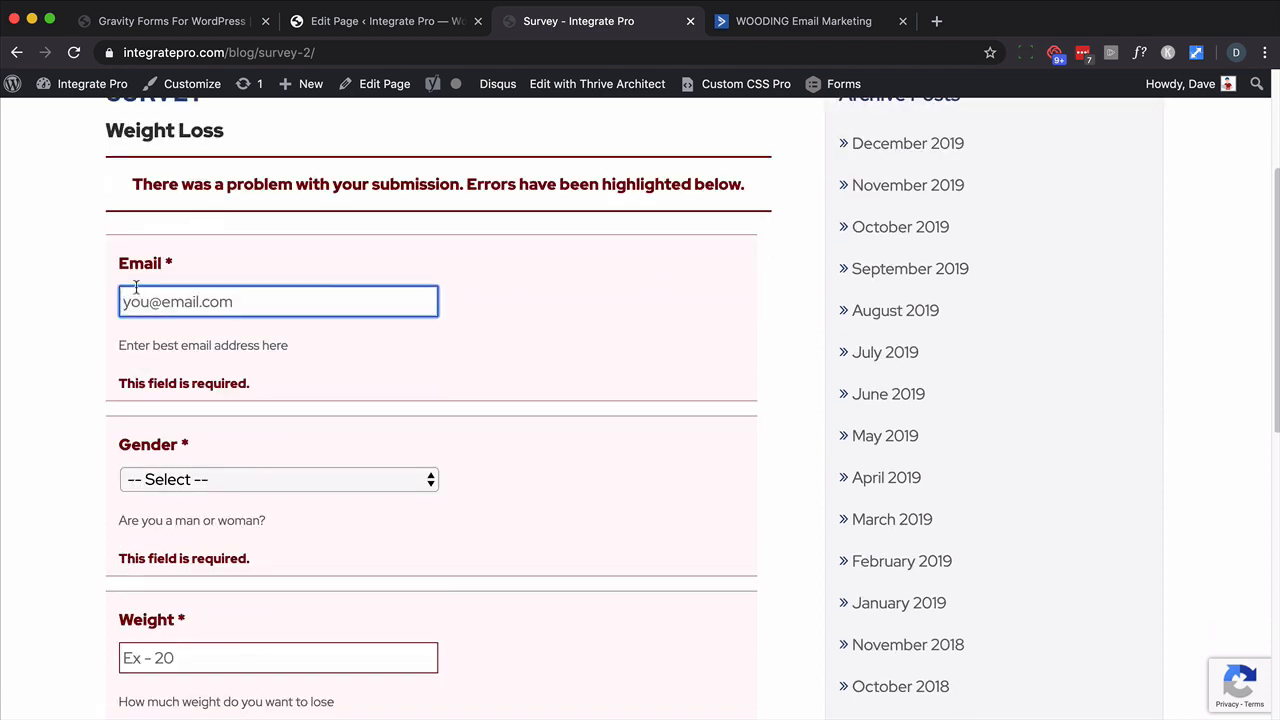
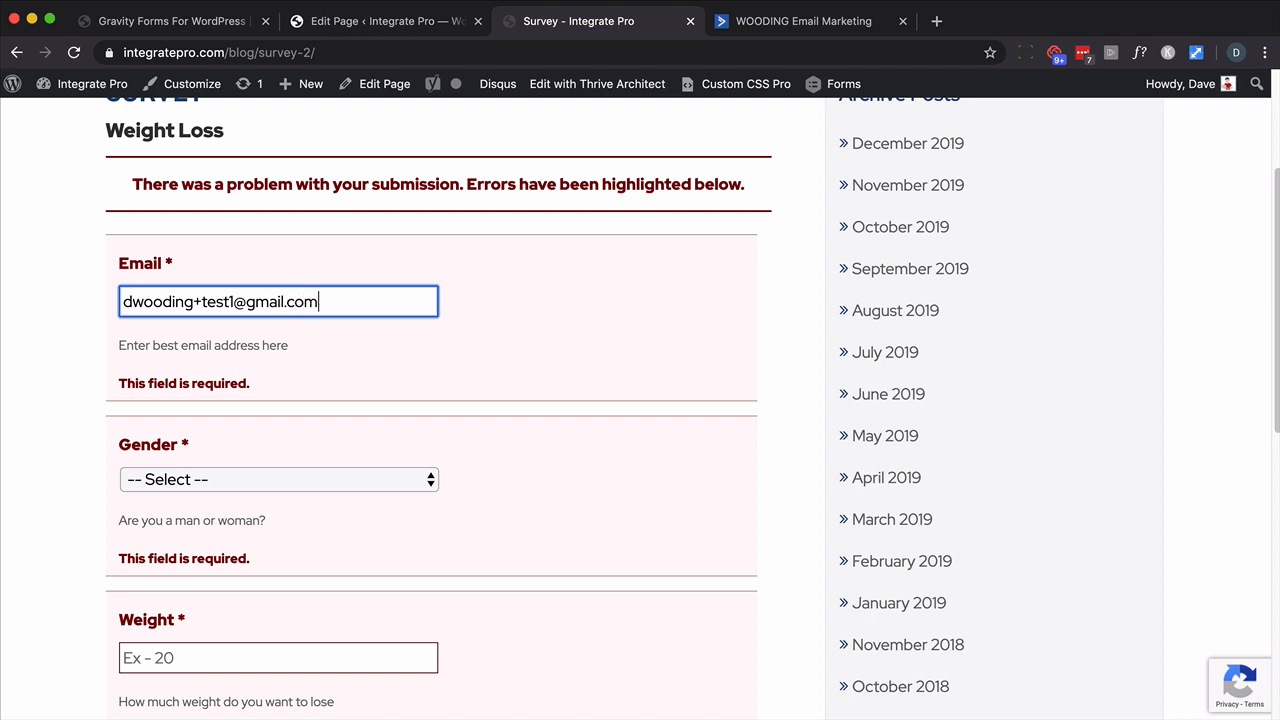
key(super+a)
key(super+c)
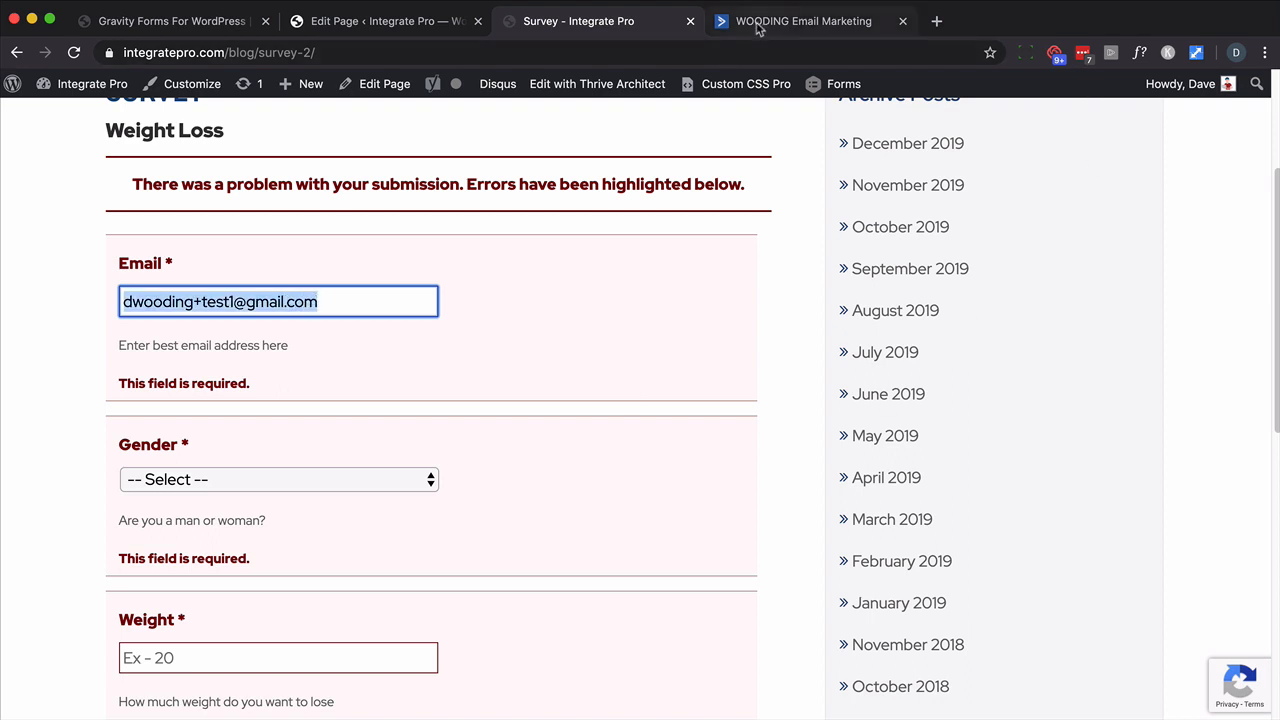
click(756, 36)
mouse_move(20, 154)
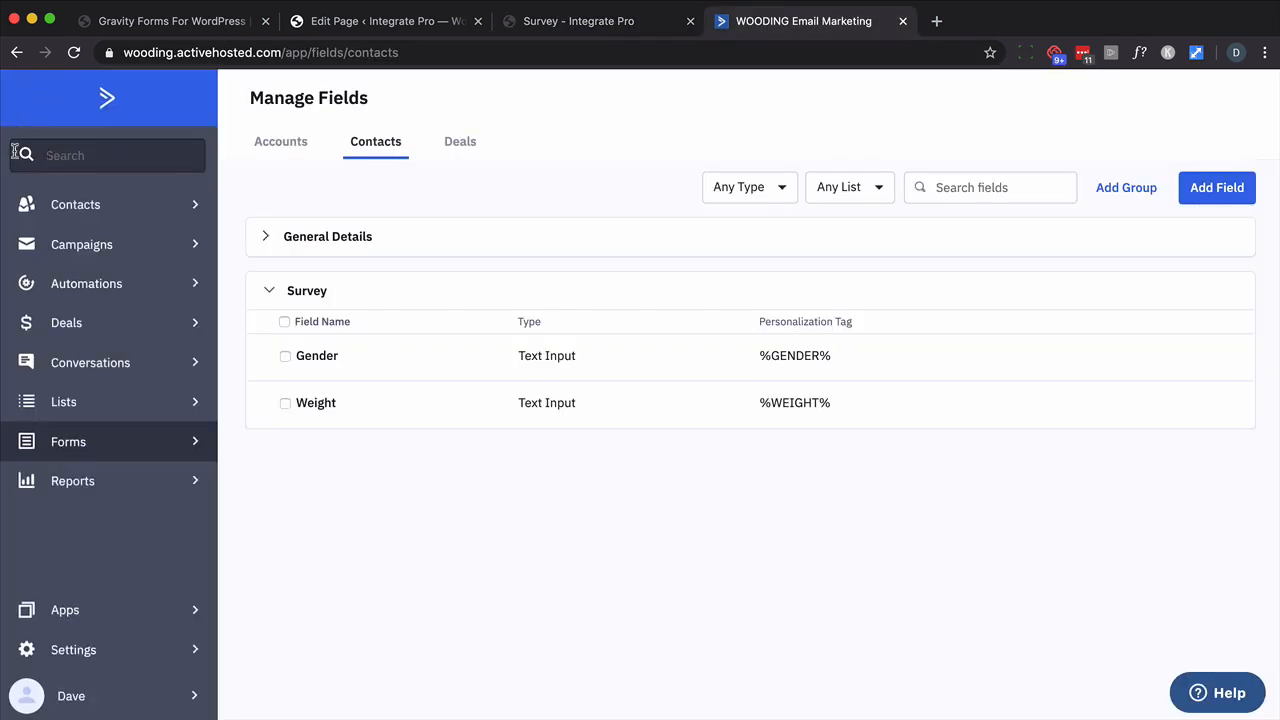
key(super+v)
key(Return)
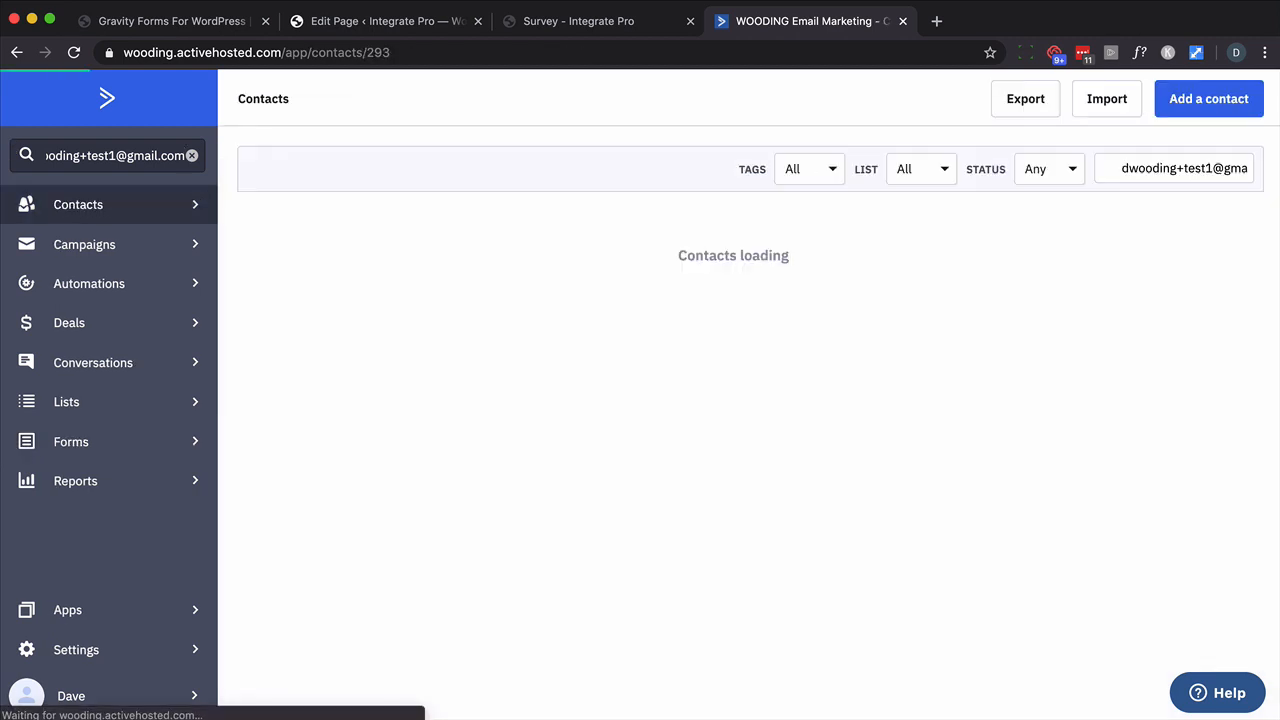
scroll(532, 275, down, 3)
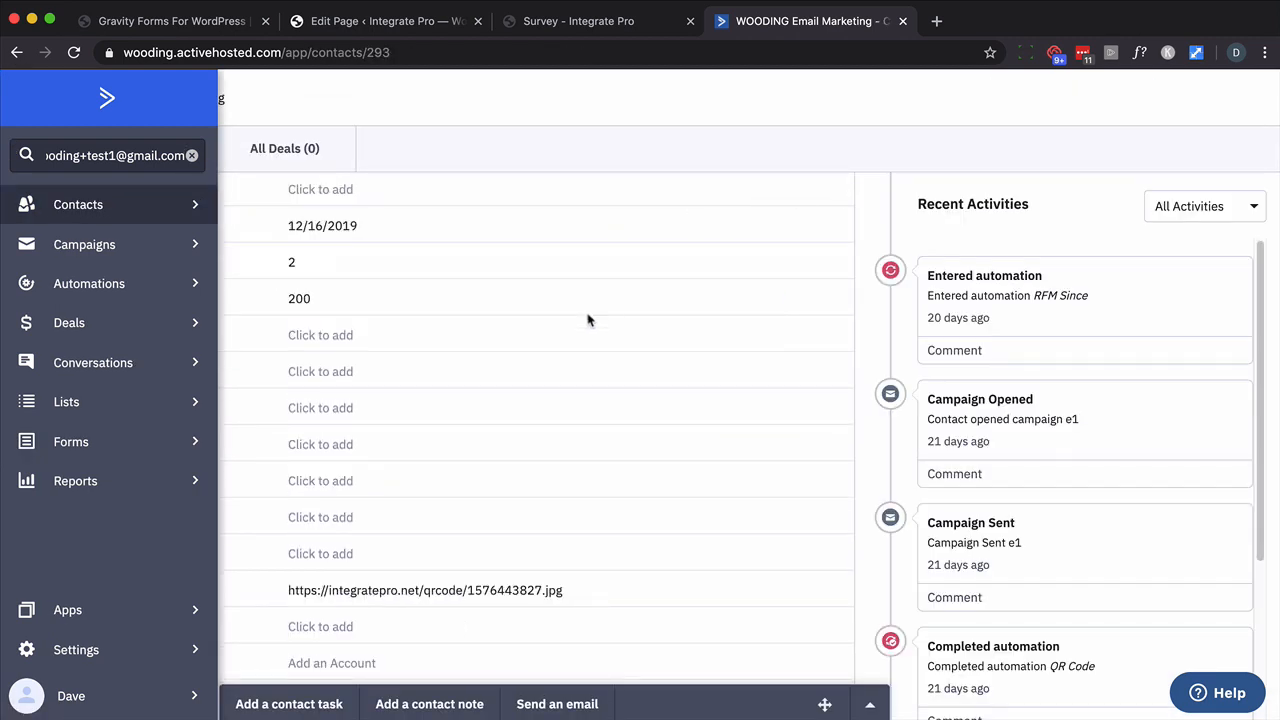
scroll(588, 318, down, 3)
scroll(588, 320, down, 3)
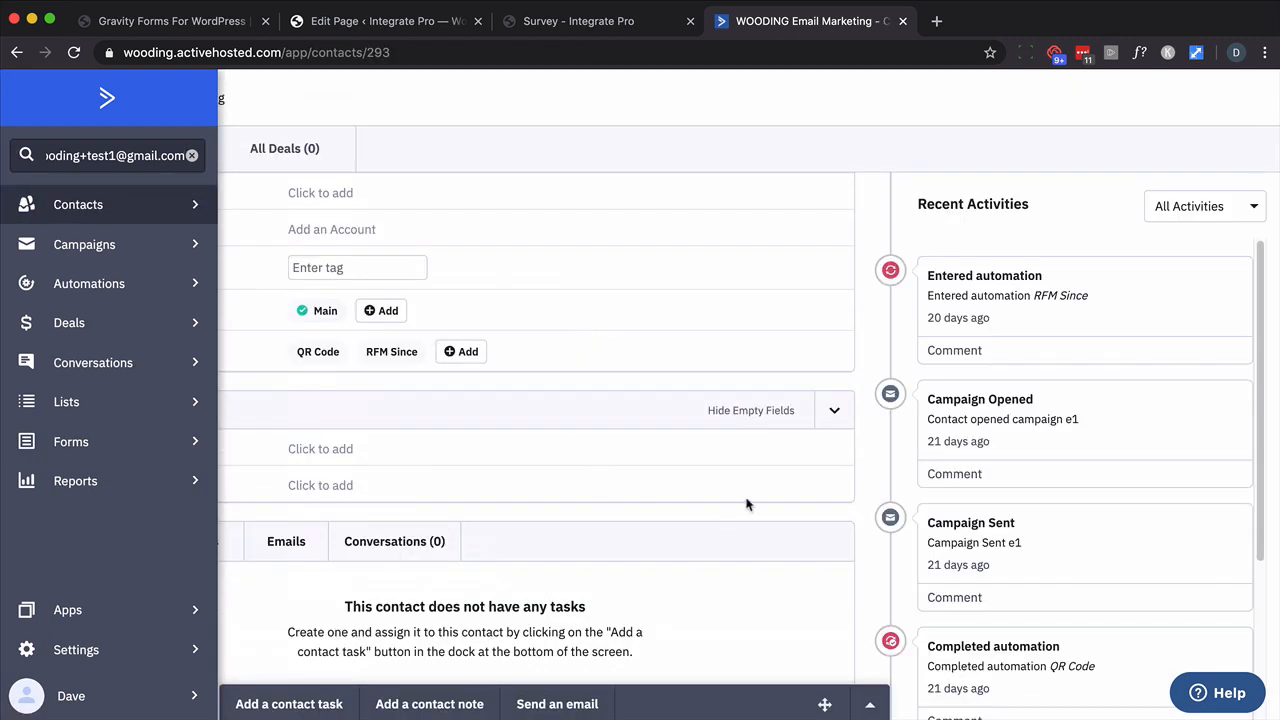
click(272, 202)
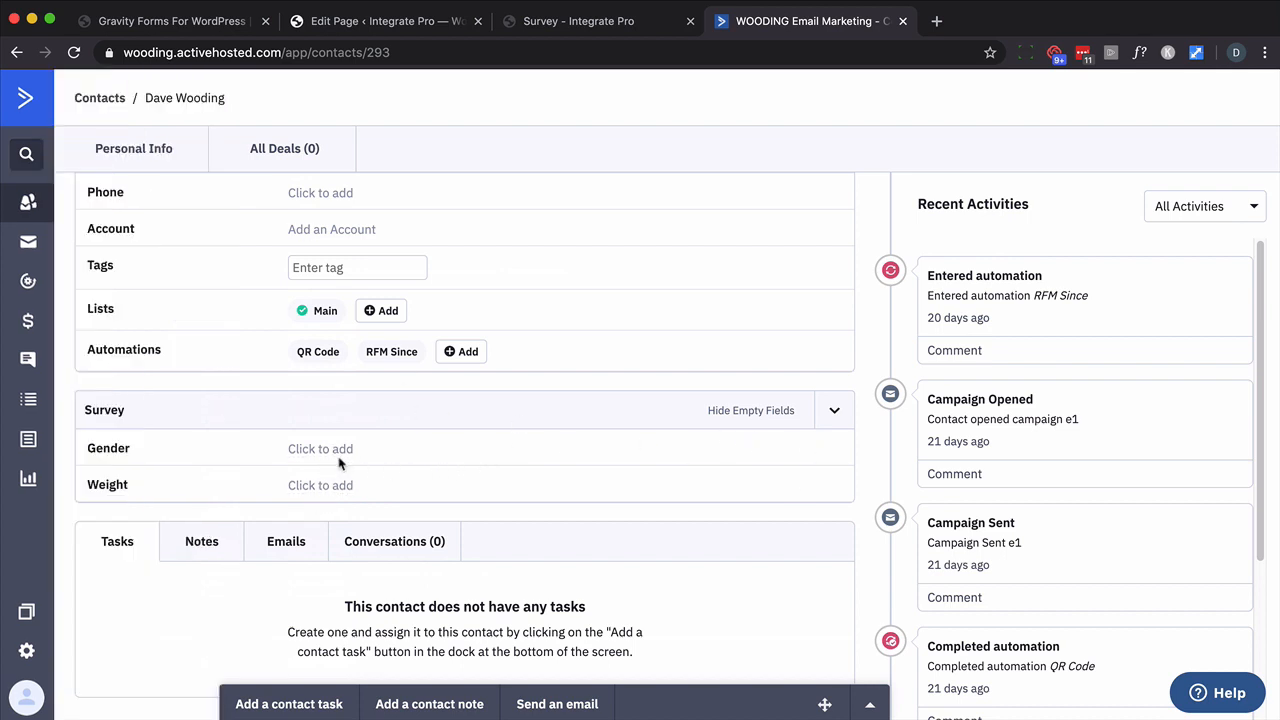
click(600, 24)
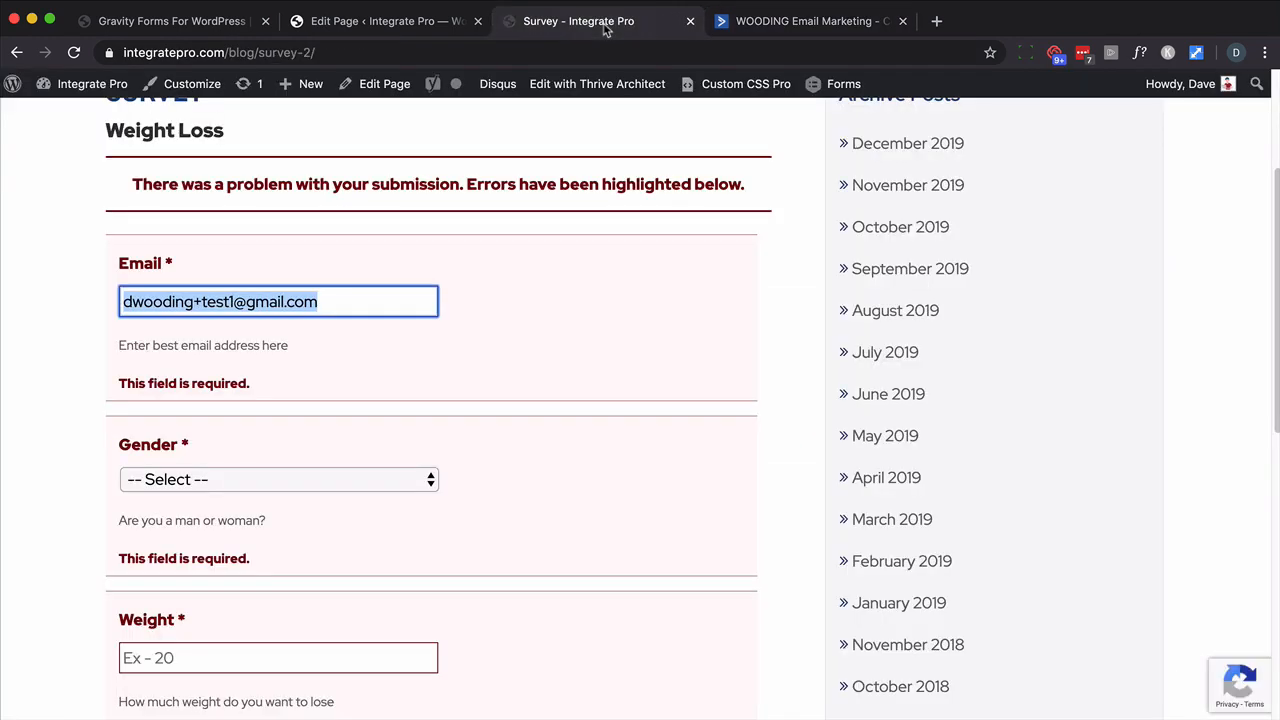
- Pick Gender Man, enter Weight 100 and submit the form
click(173, 480)
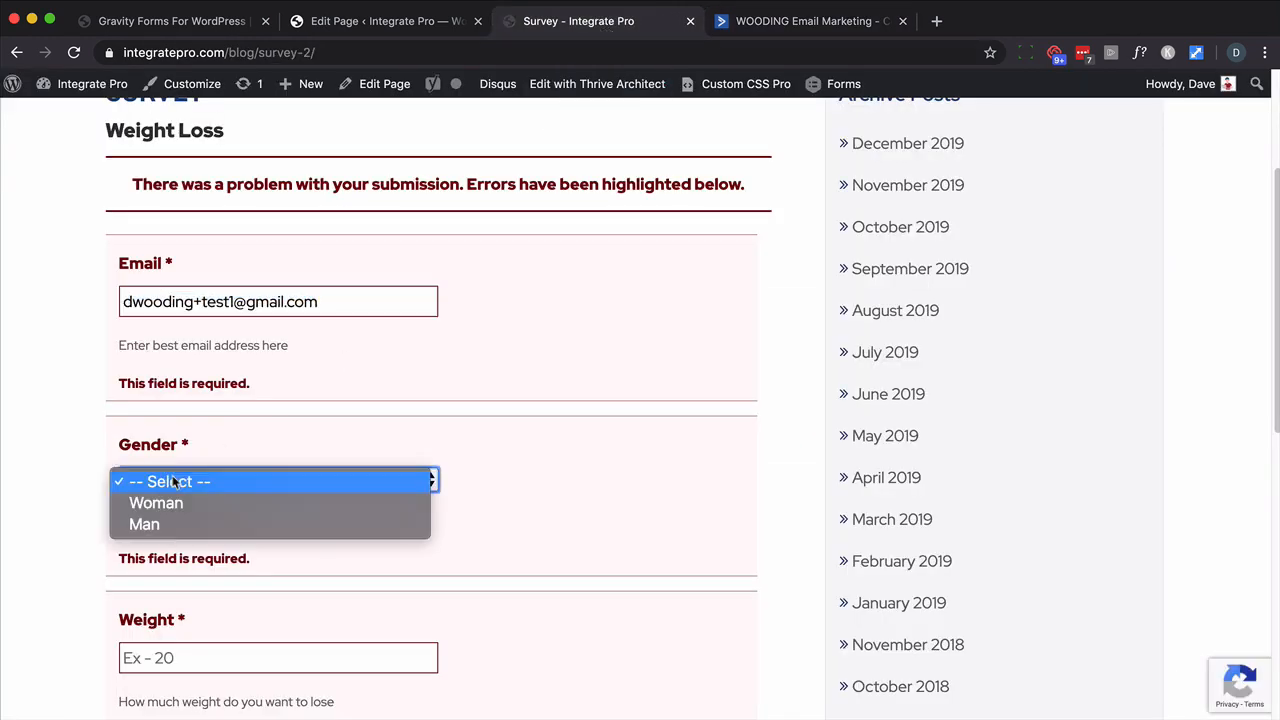
click(158, 530)
scroll(229, 557, down, 3)
click(218, 545)
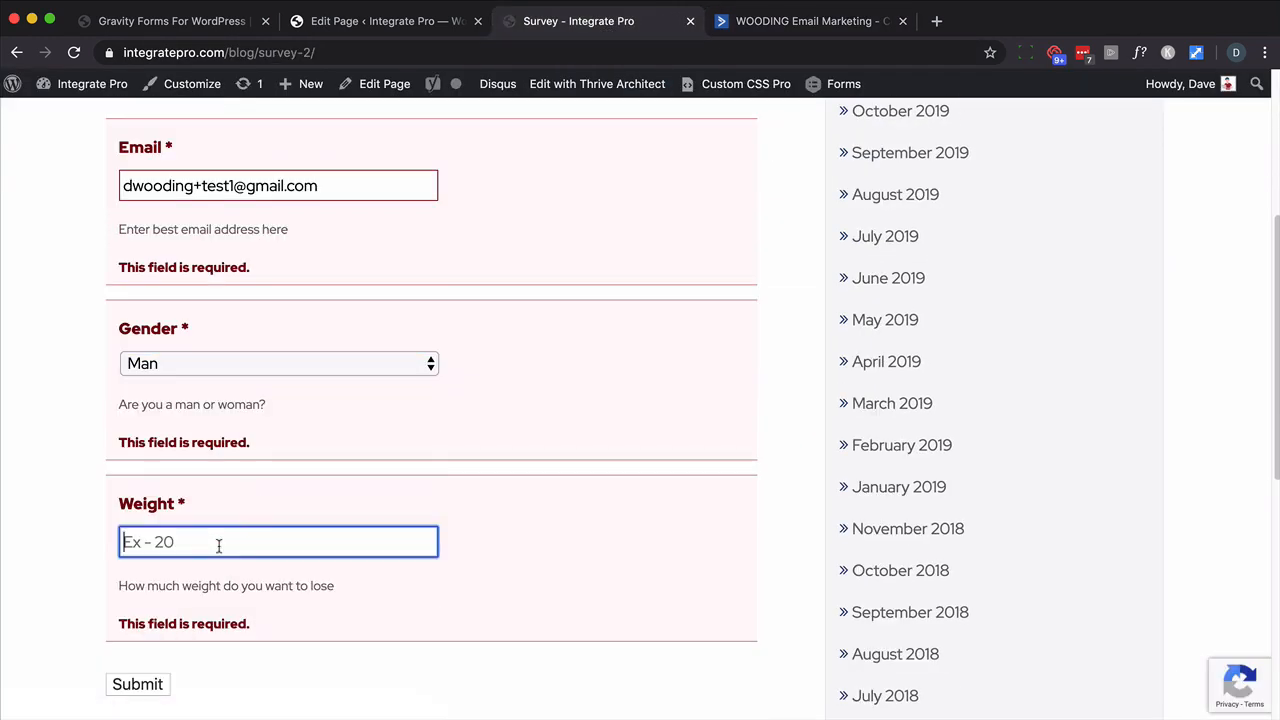
text(100)
click(138, 683)
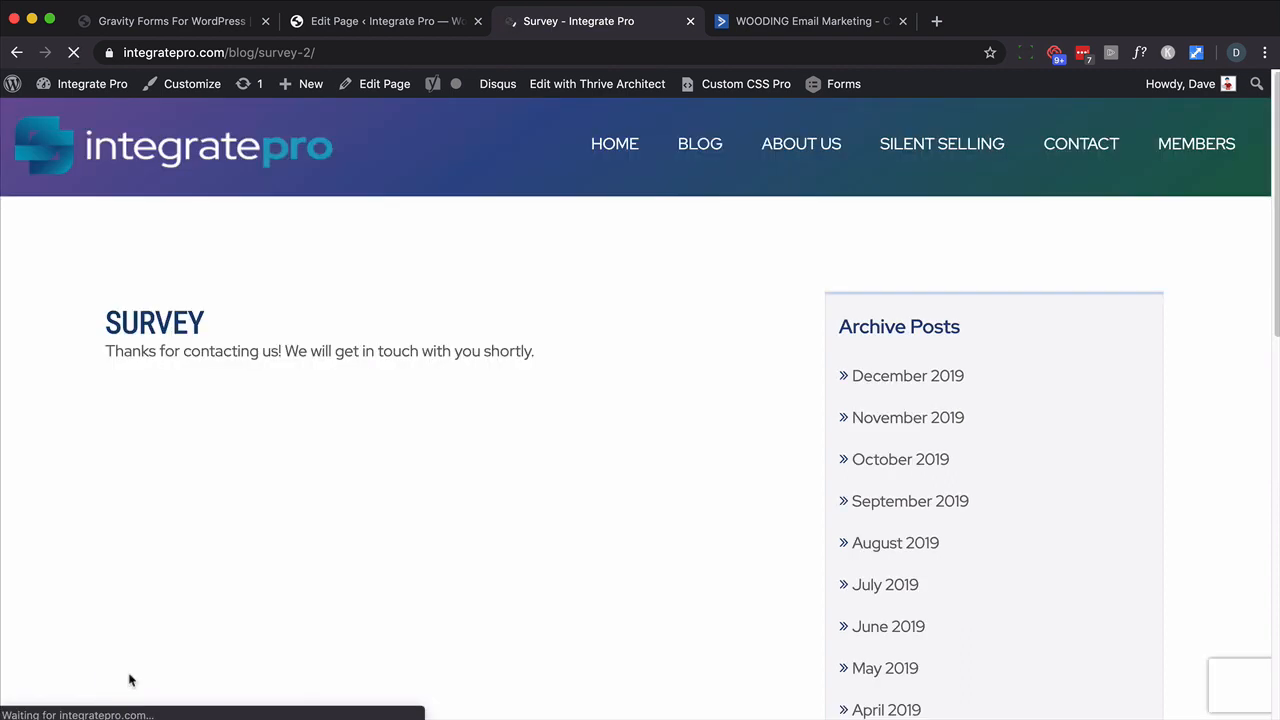
- Reload the ActiveCampaign test contact to check its new tag, Gender and Weight values
click(782, 24)
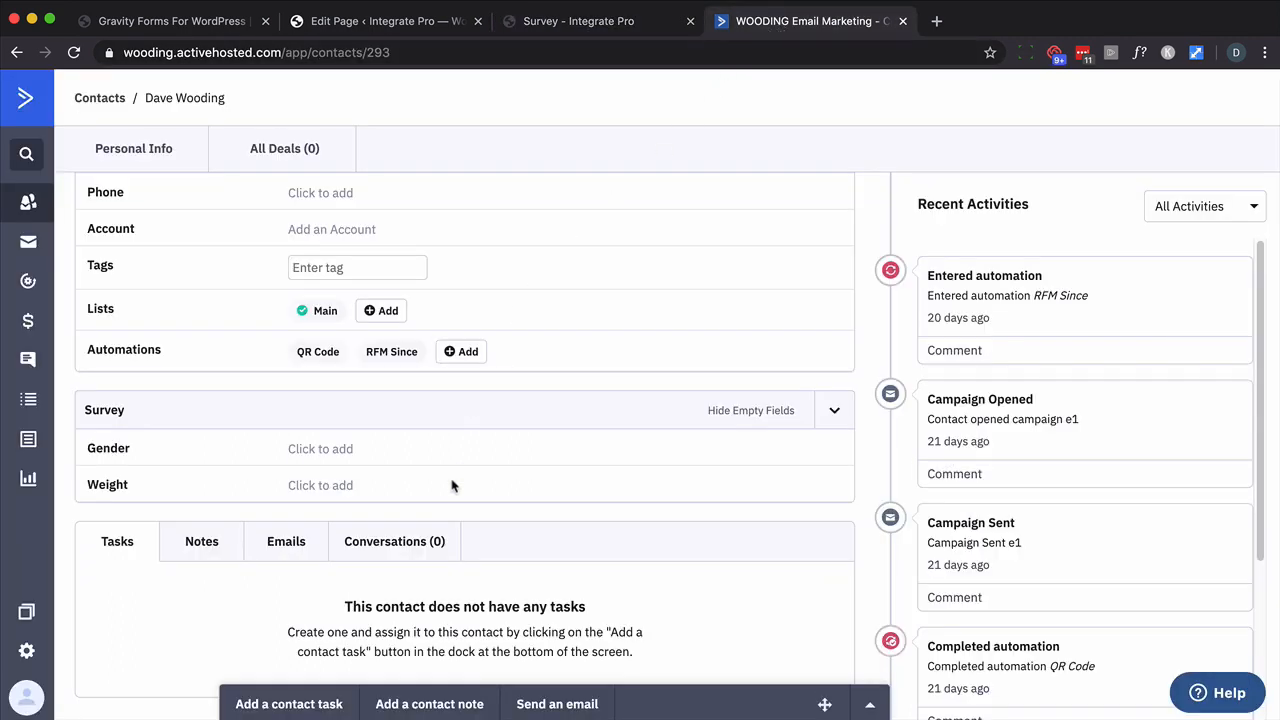
key(super+r)
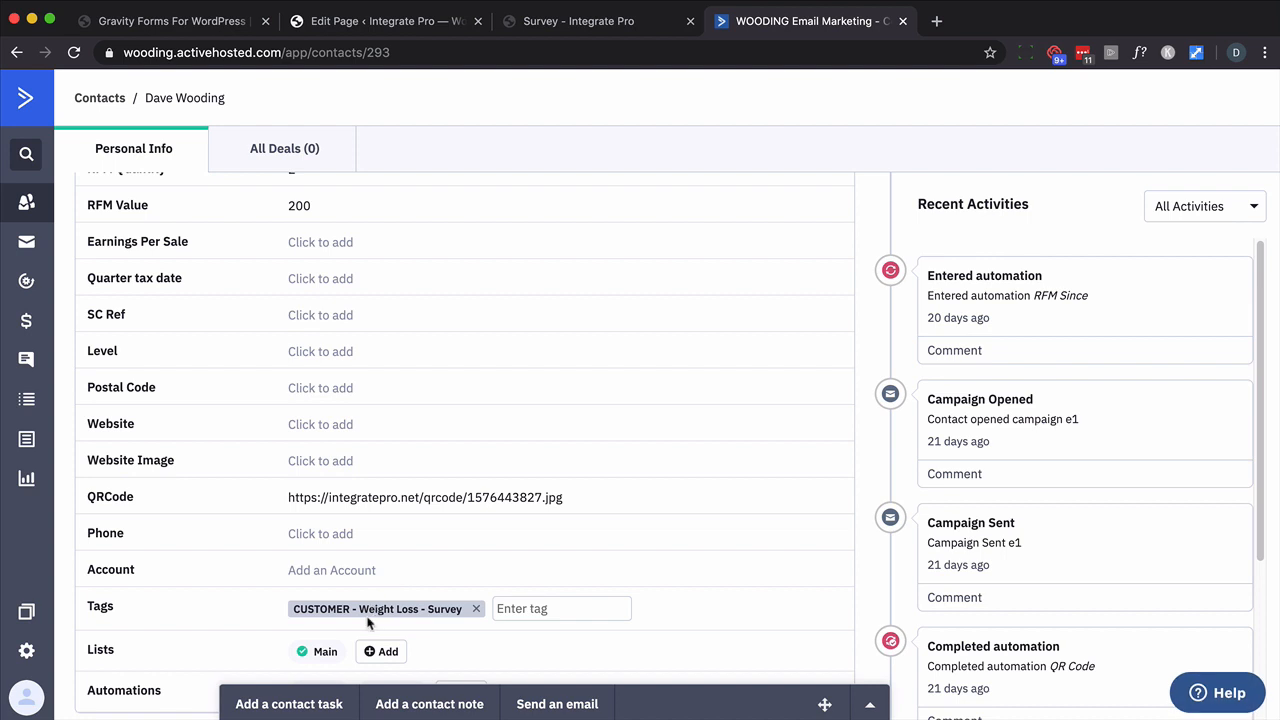
scroll(367, 622, down, 3)
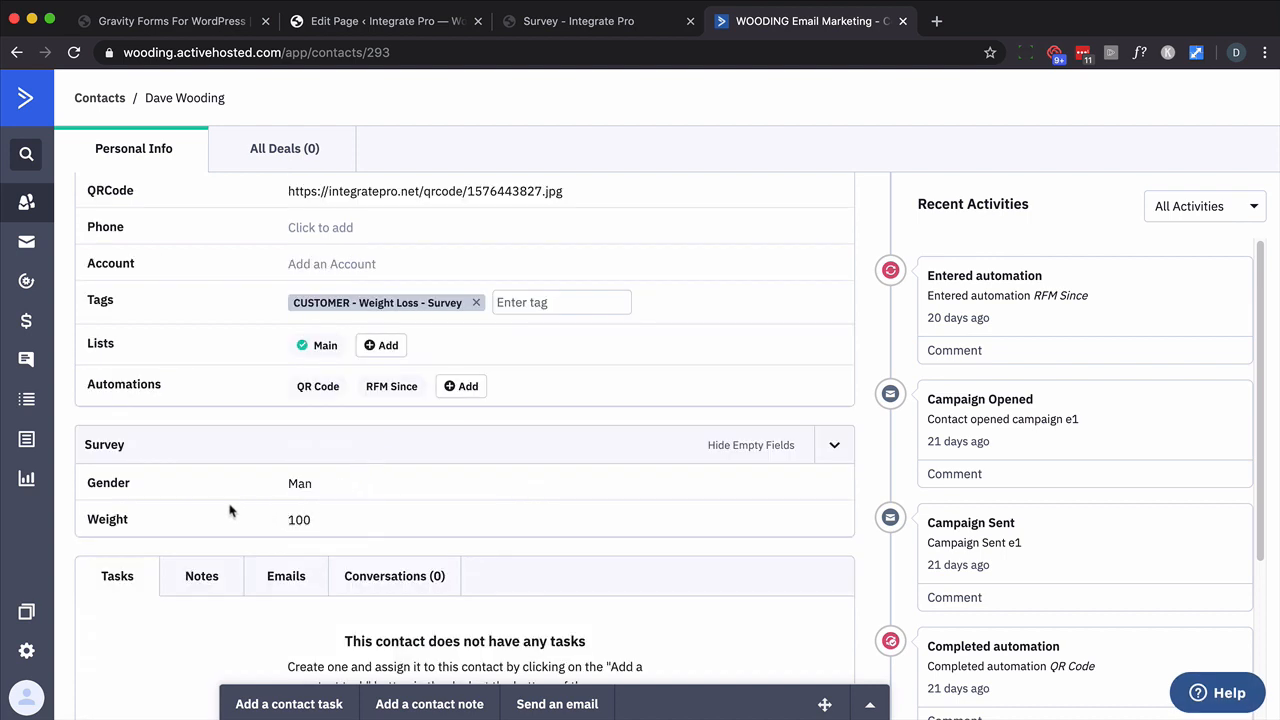